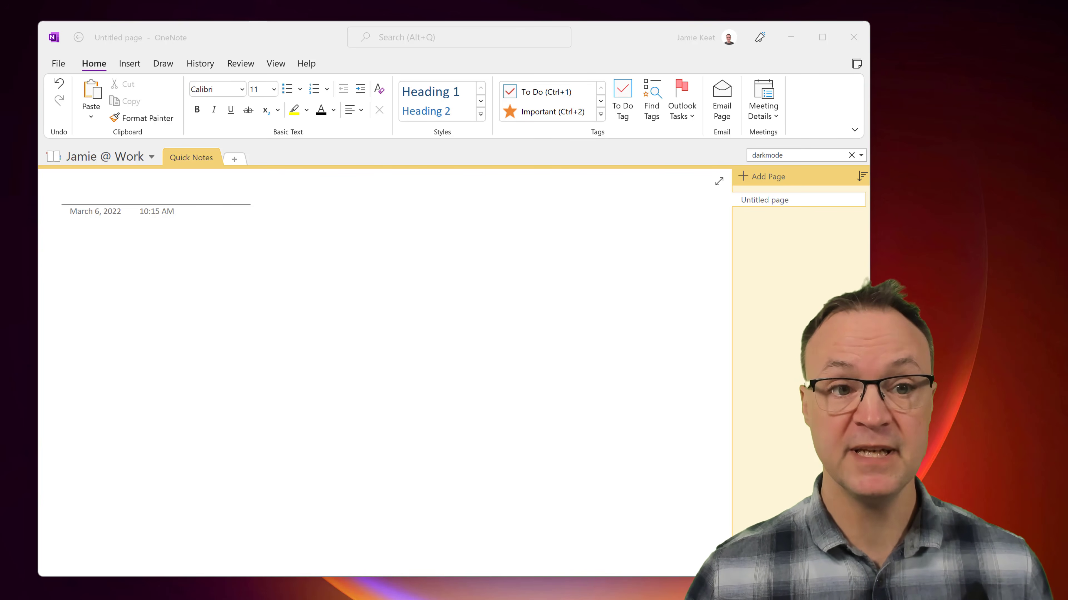
Display the storage locations for a new notebook and the notebook export options
click(56, 68)
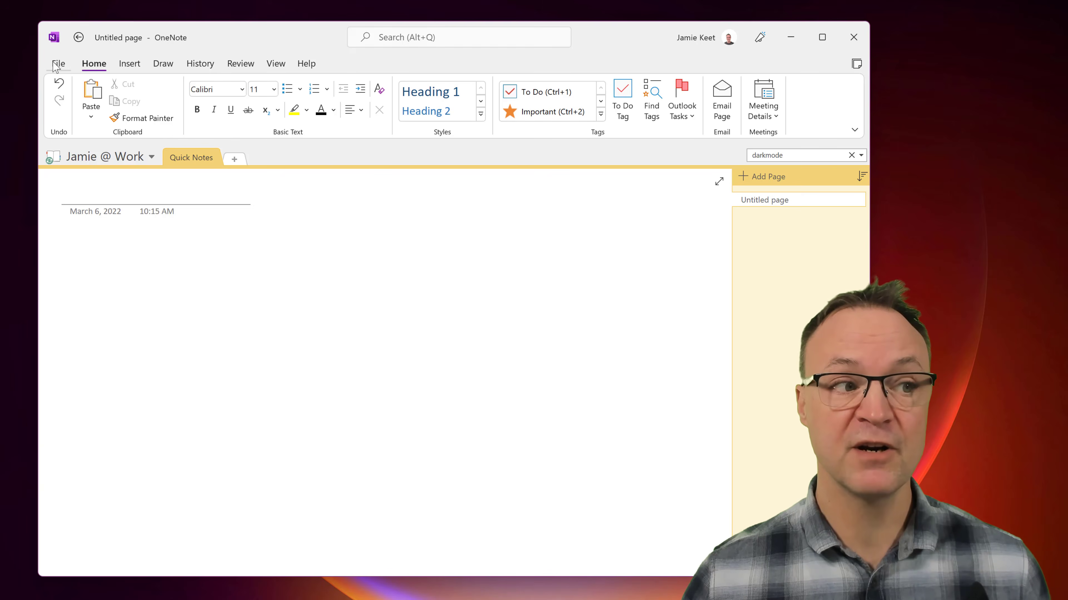
click(55, 64)
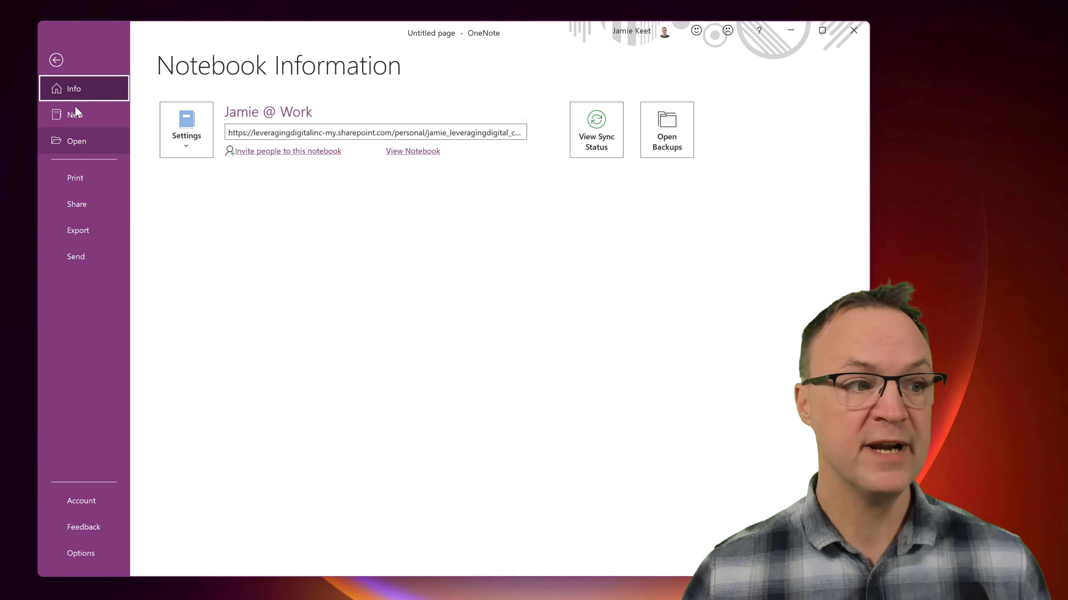
click(76, 115)
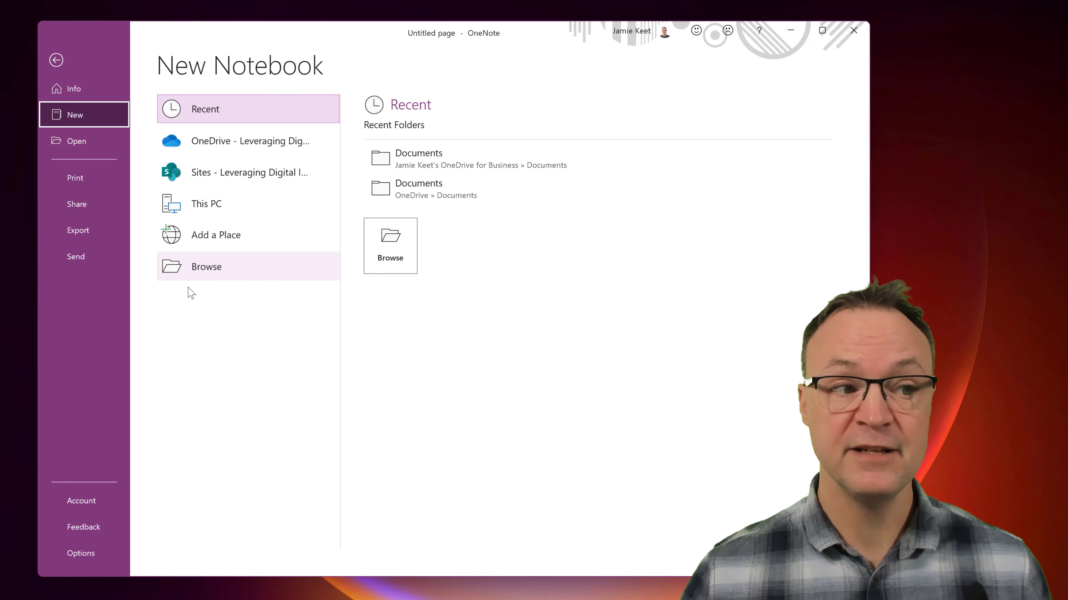
click(83, 235)
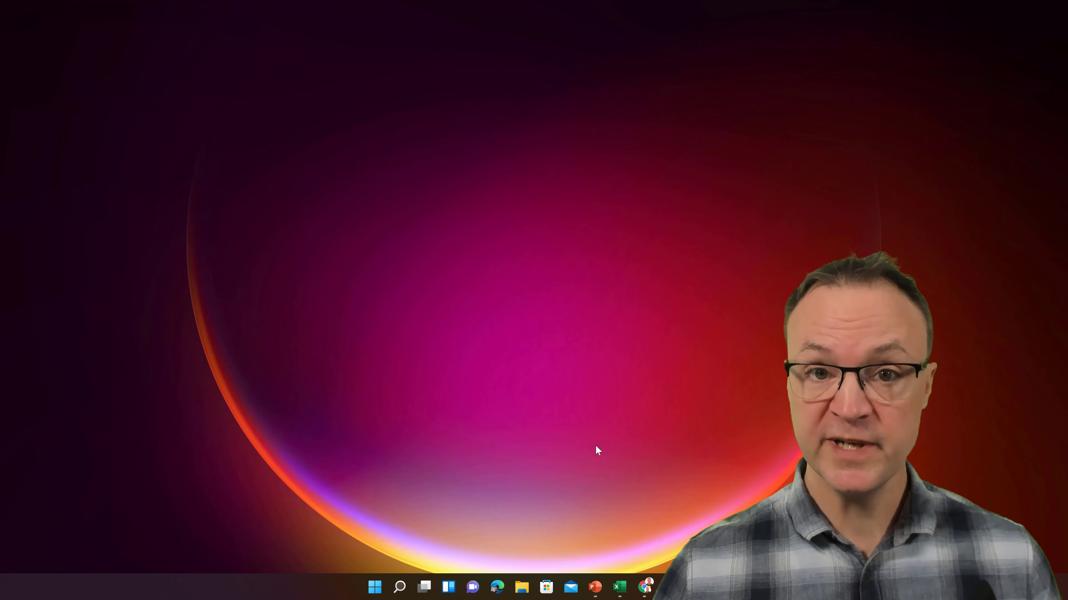
Search Windows for "onenote" and launch the OneNote desktop app rather than OneNote for Windows 10
click(400, 589)
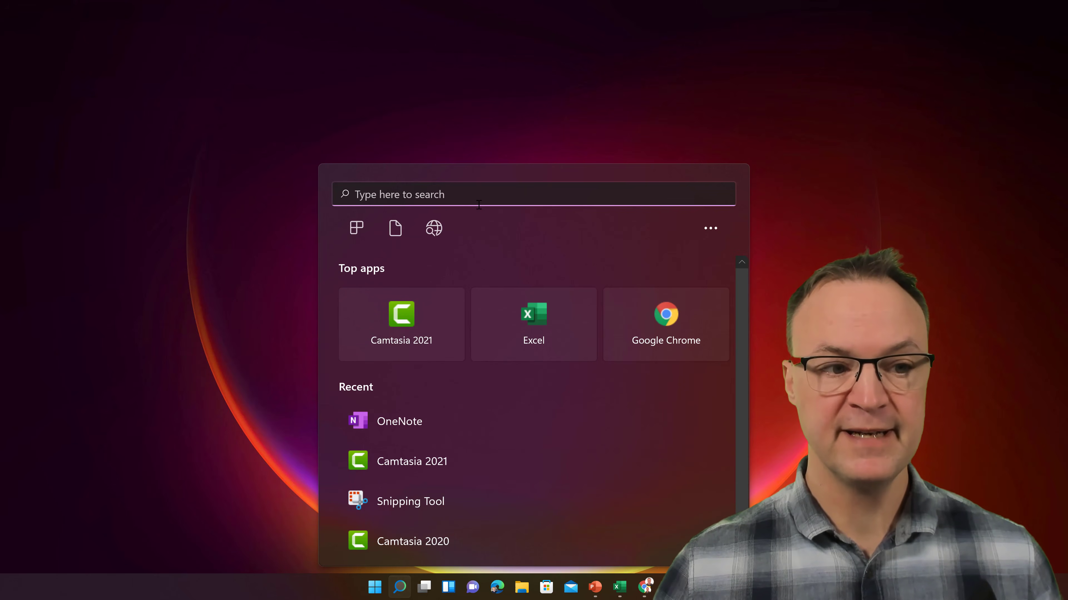
text(onenote)
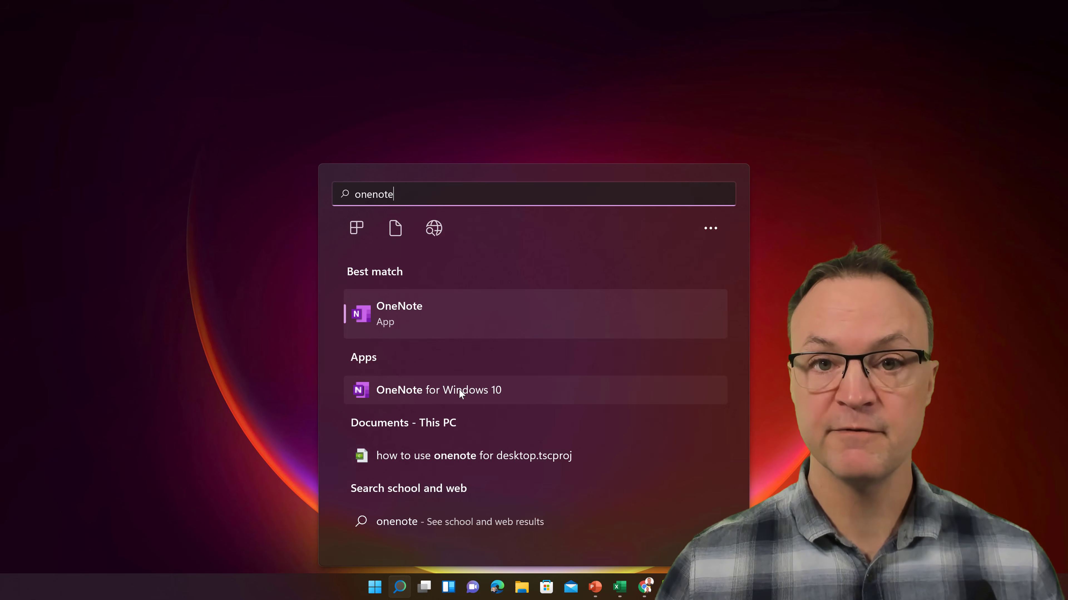
click(428, 317)
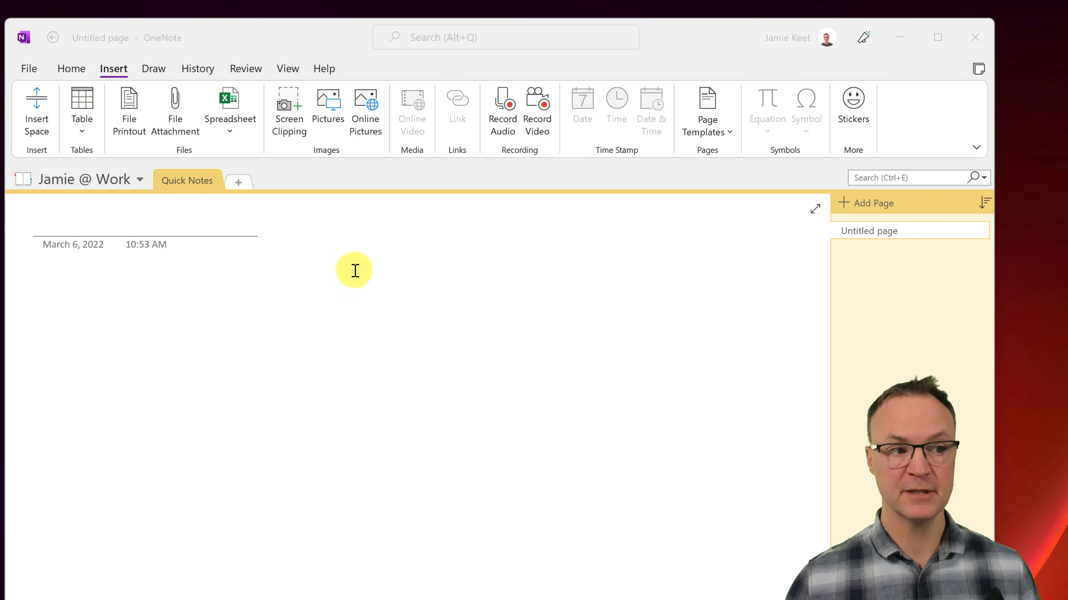
click(71, 69)
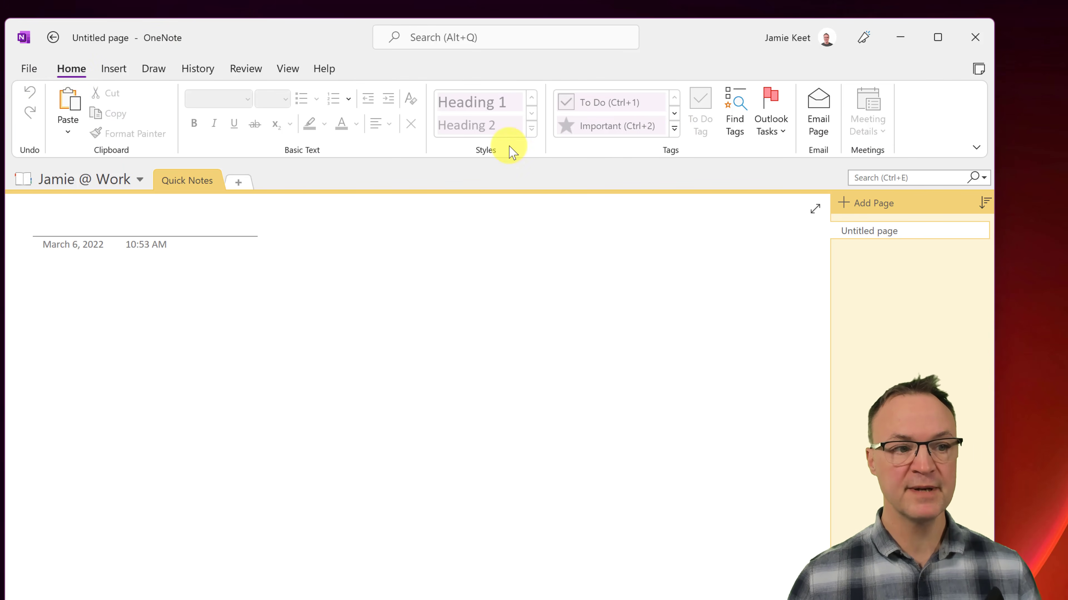
click(121, 74)
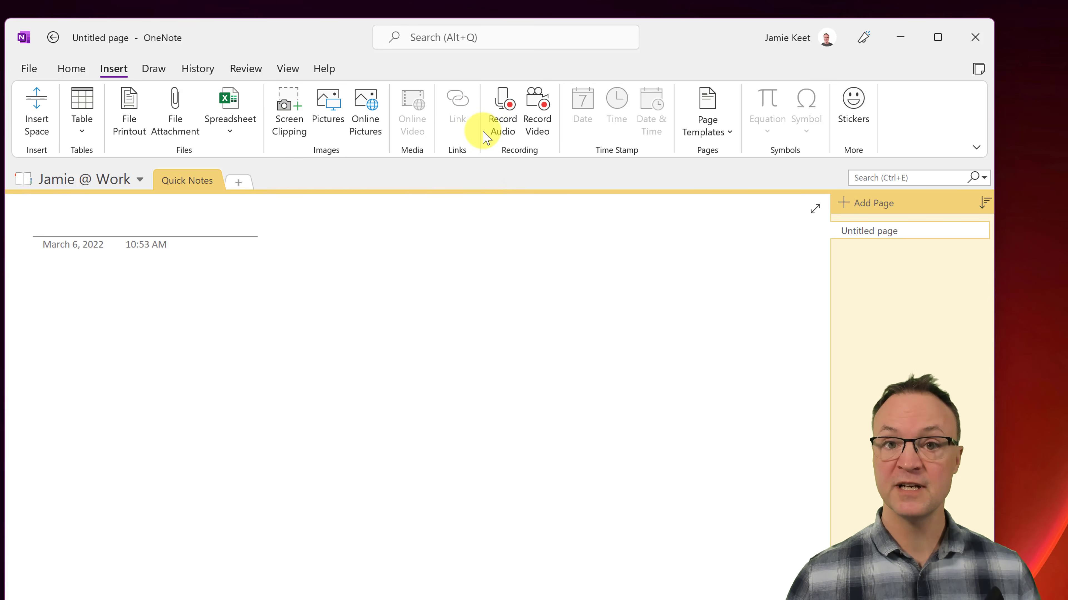
Set the ribbon to show tabs only and temporarily reveal the Draw commands
click(977, 147)
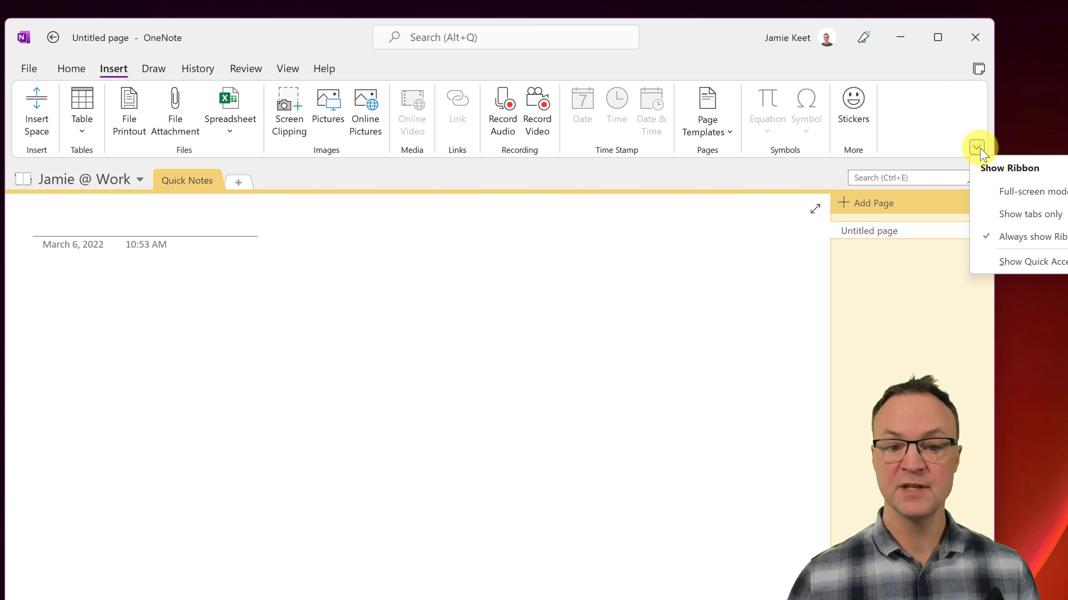
click(1007, 215)
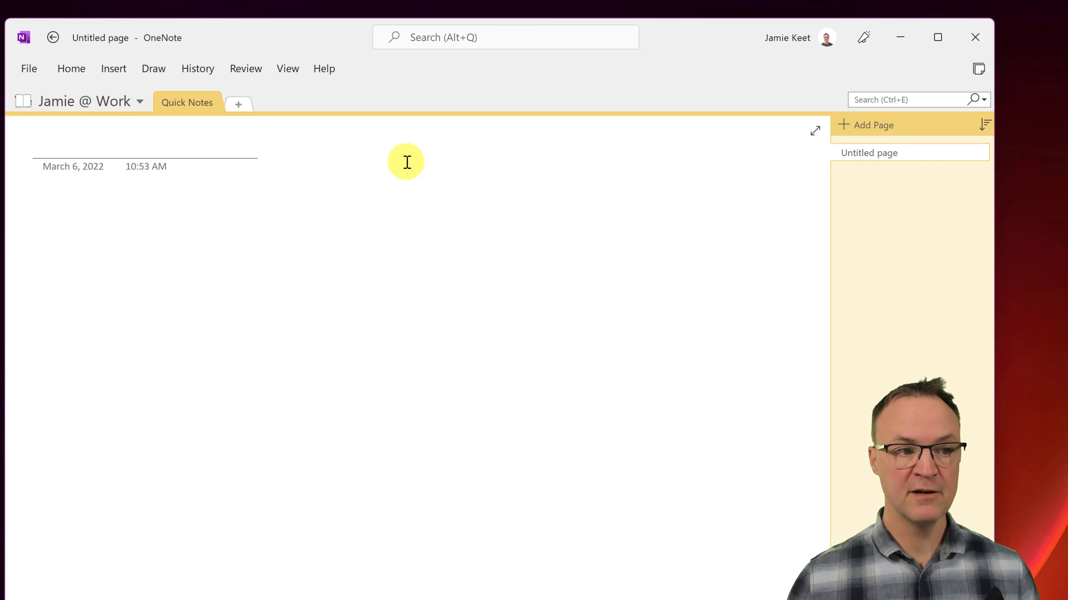
click(154, 69)
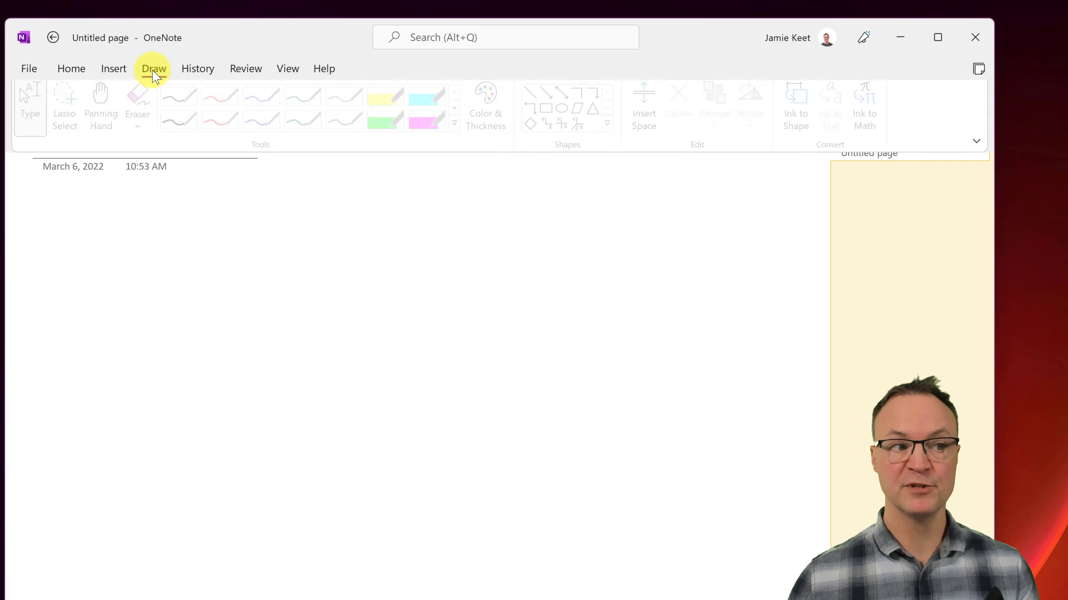
click(375, 299)
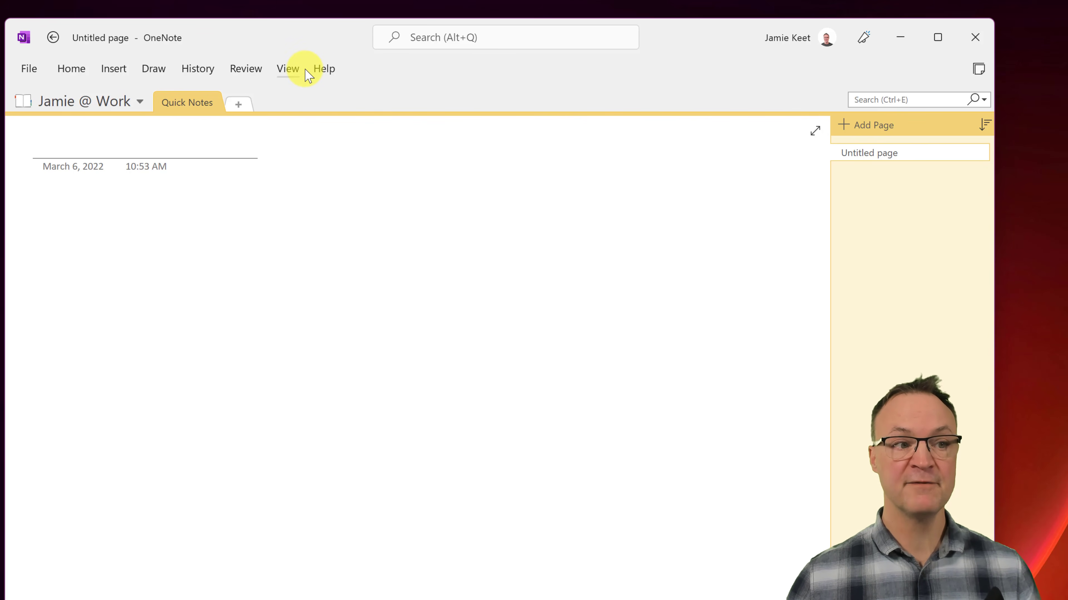
Turn off the collapsed ribbon so its commands are always shown
right_click(338, 71)
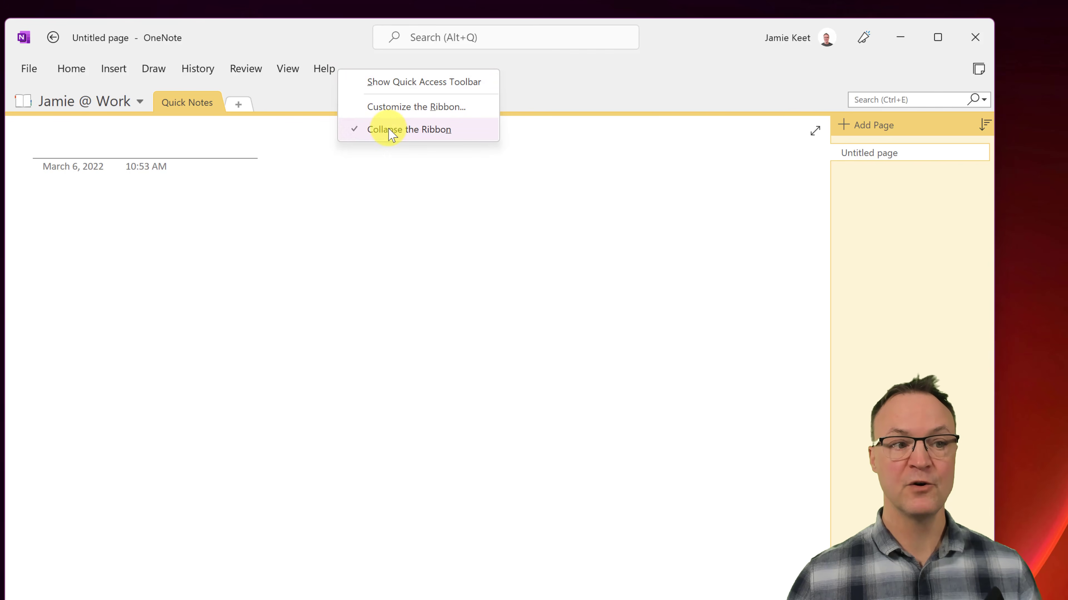
click(357, 131)
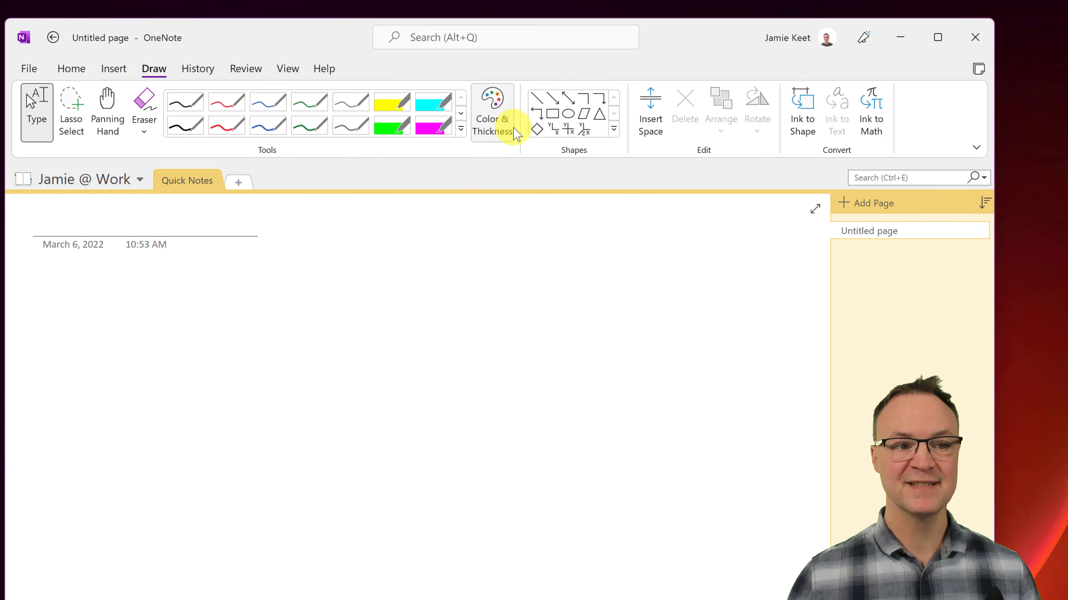
View the ribbon customization options and close them without making changes
right_click(522, 124)
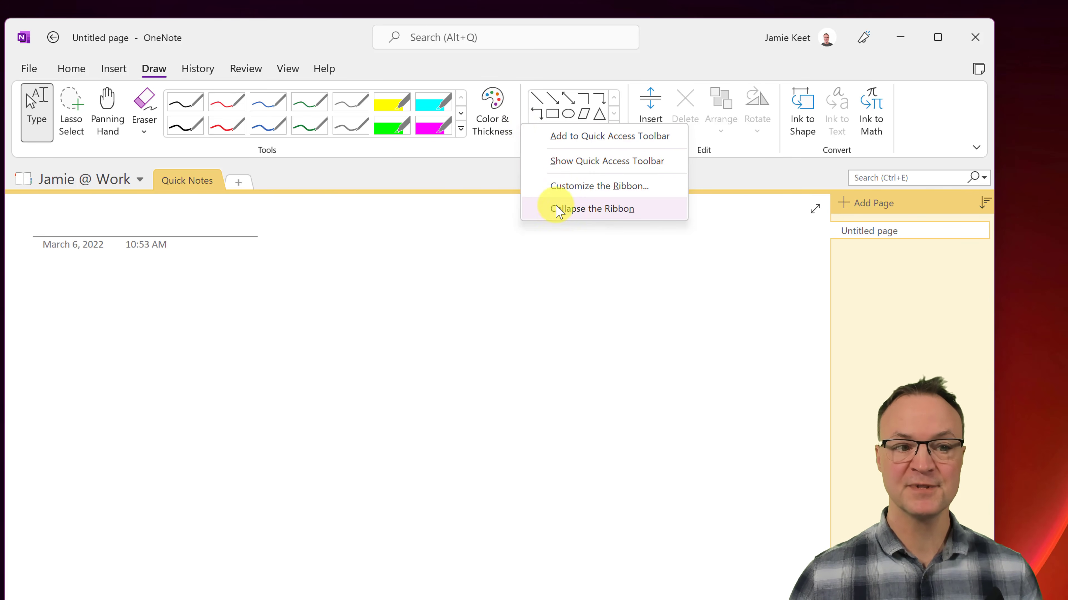
click(563, 186)
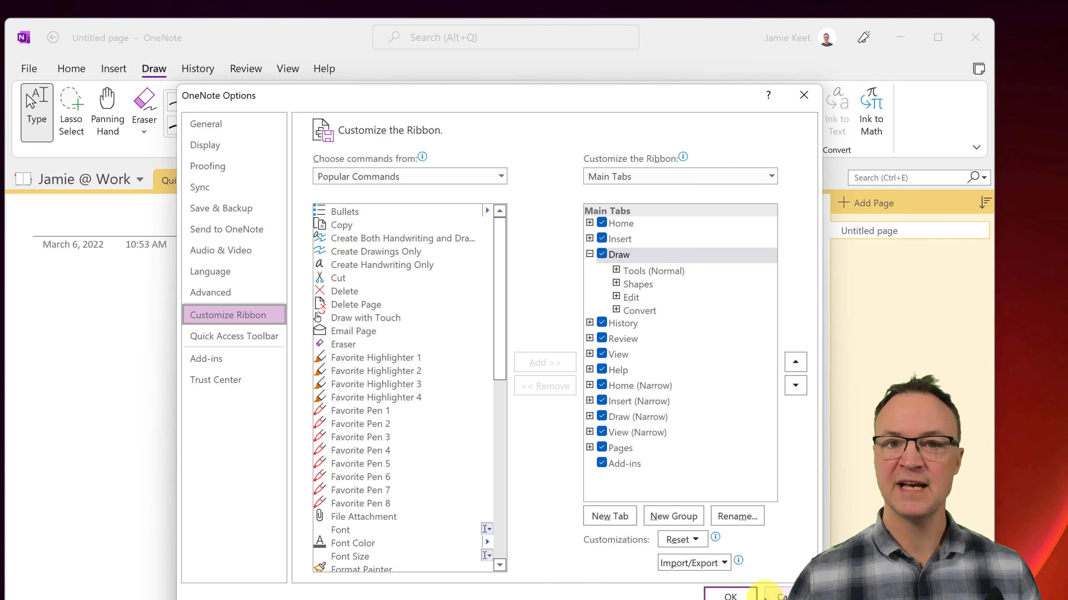
click(784, 596)
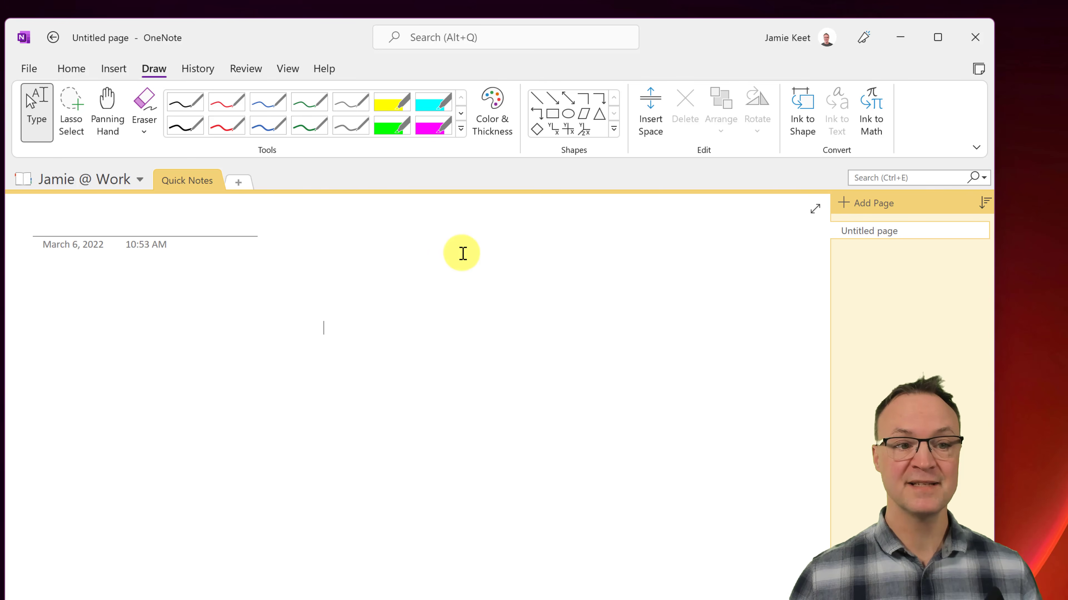
Show the Quick Access Toolbar and add the Touch/Mouse Mode command to it
click(978, 147)
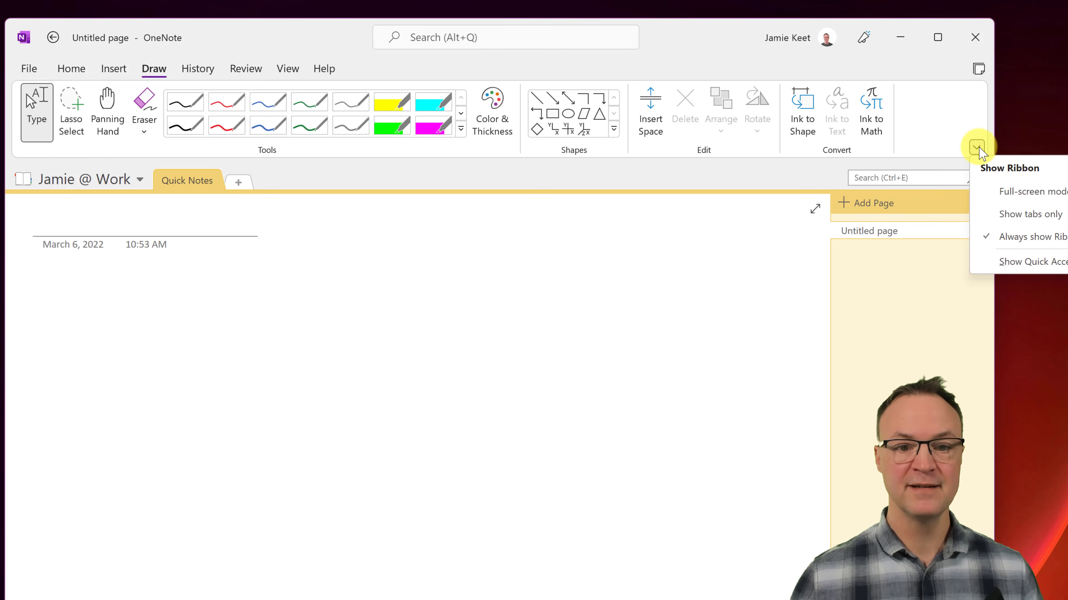
click(1026, 262)
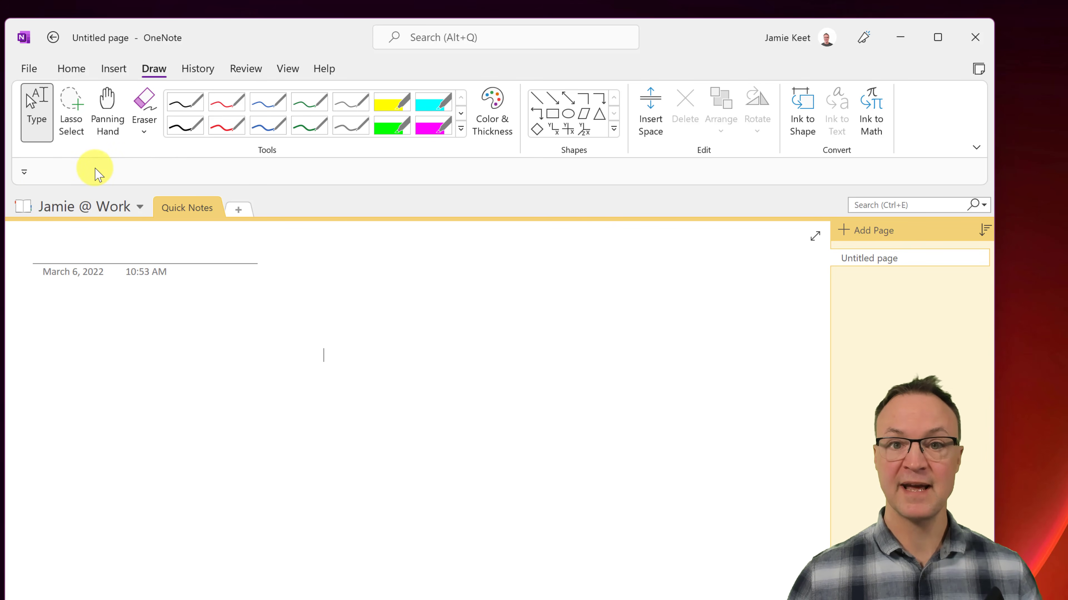
click(25, 172)
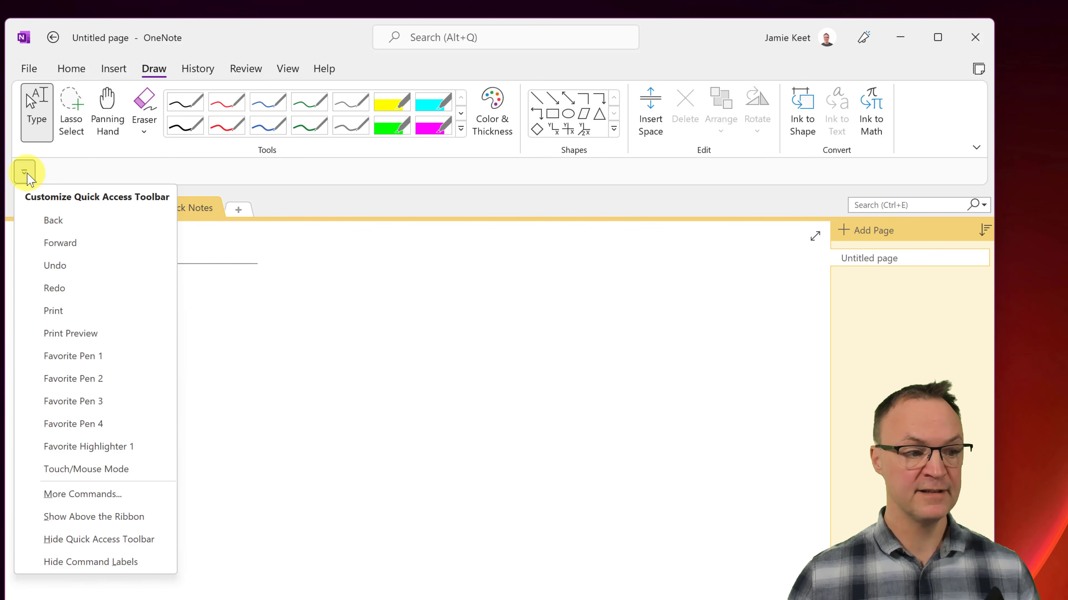
click(118, 469)
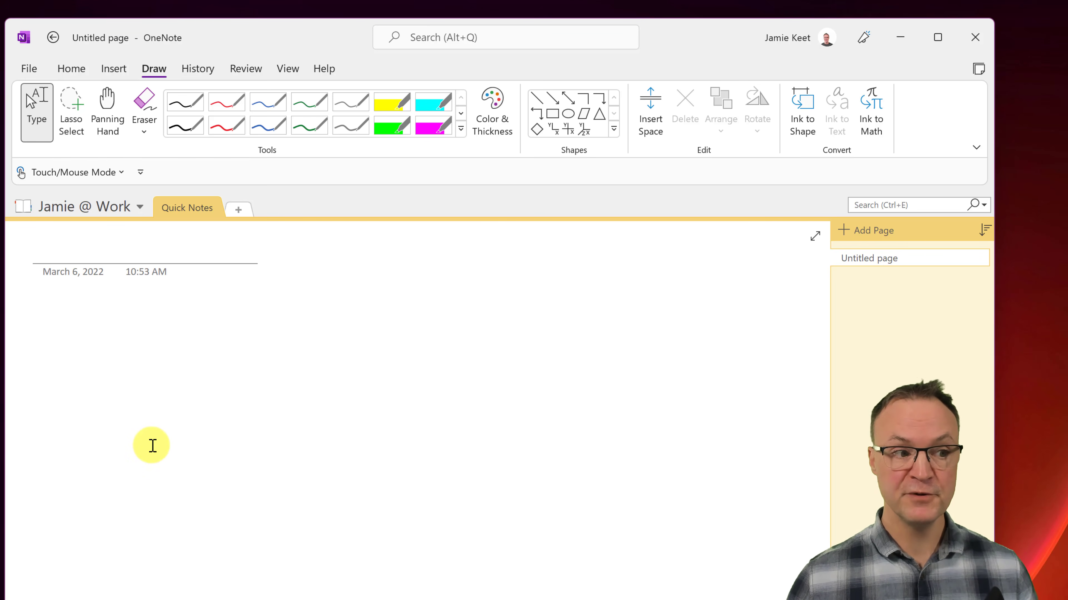
Switch the command spacing to Touch and return it to Mouse
click(74, 173)
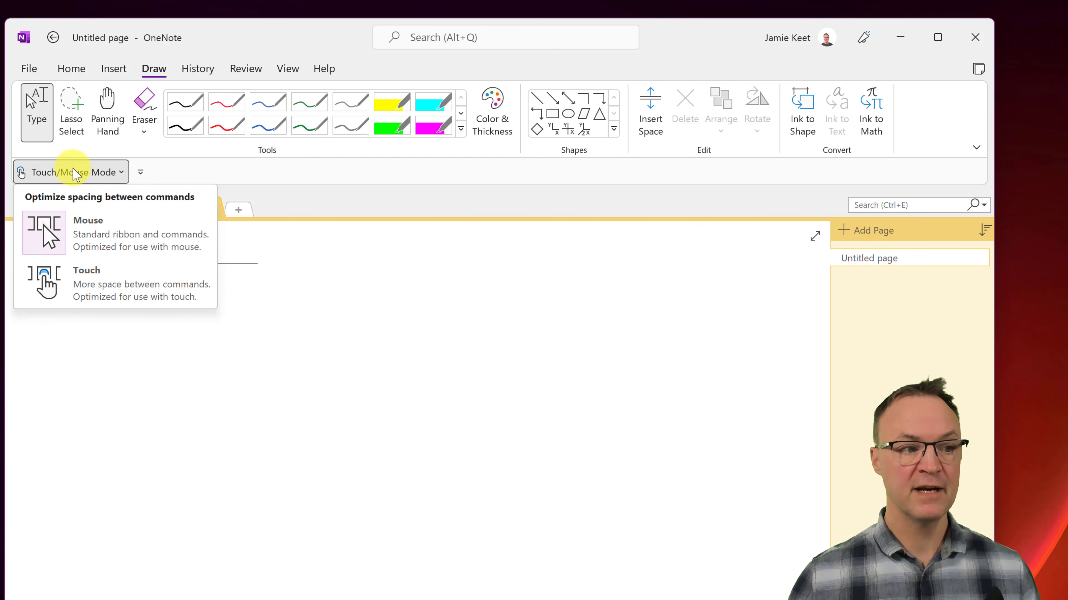
click(91, 276)
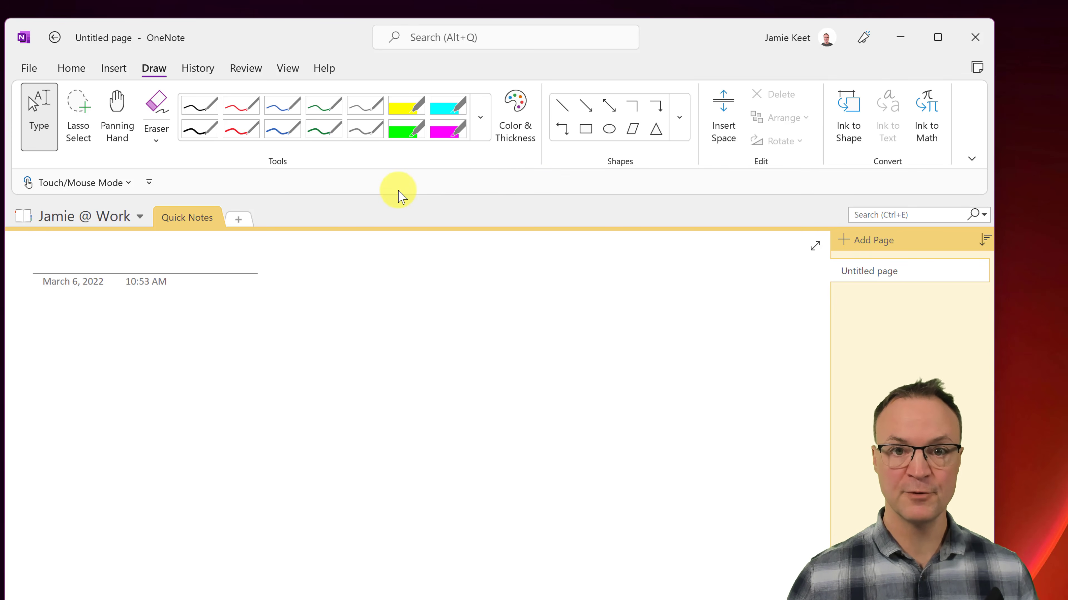
click(100, 183)
click(102, 248)
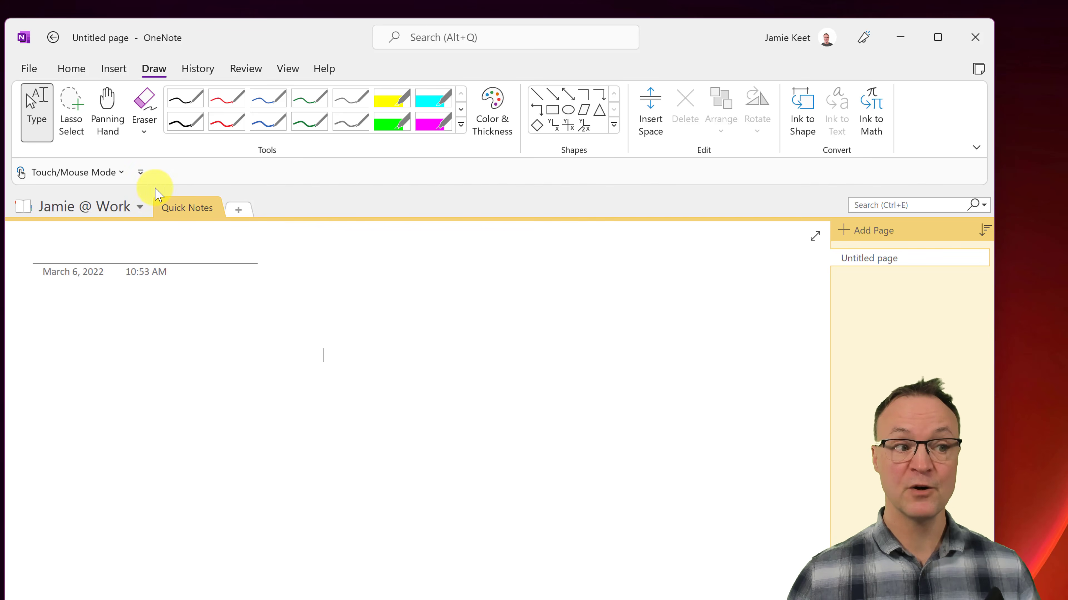
Add the Undo and Redo commands to the Quick Access Toolbar
click(140, 172)
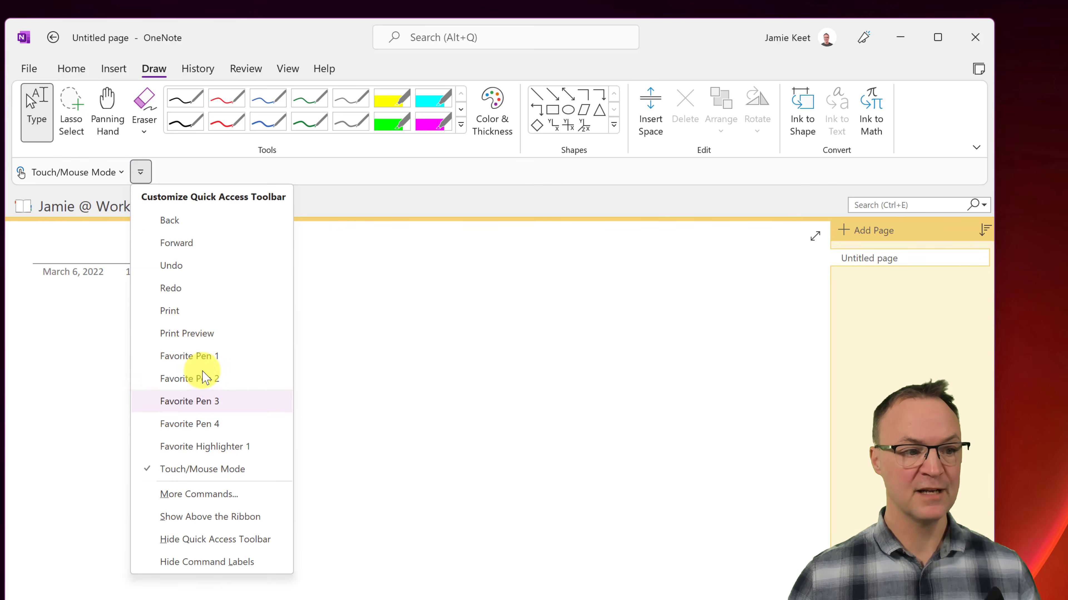
click(193, 272)
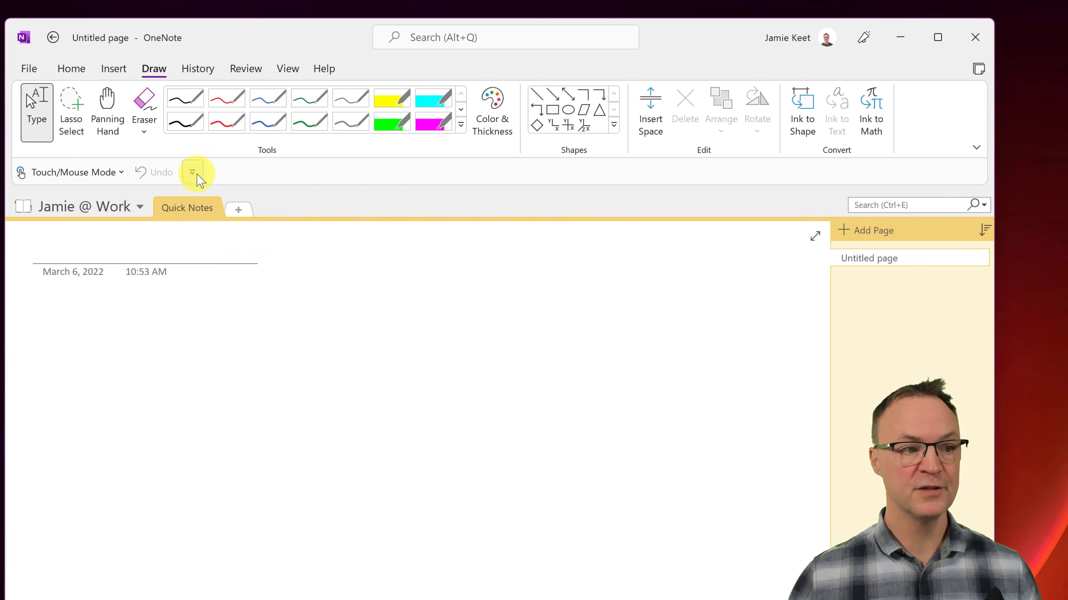
click(192, 172)
click(212, 288)
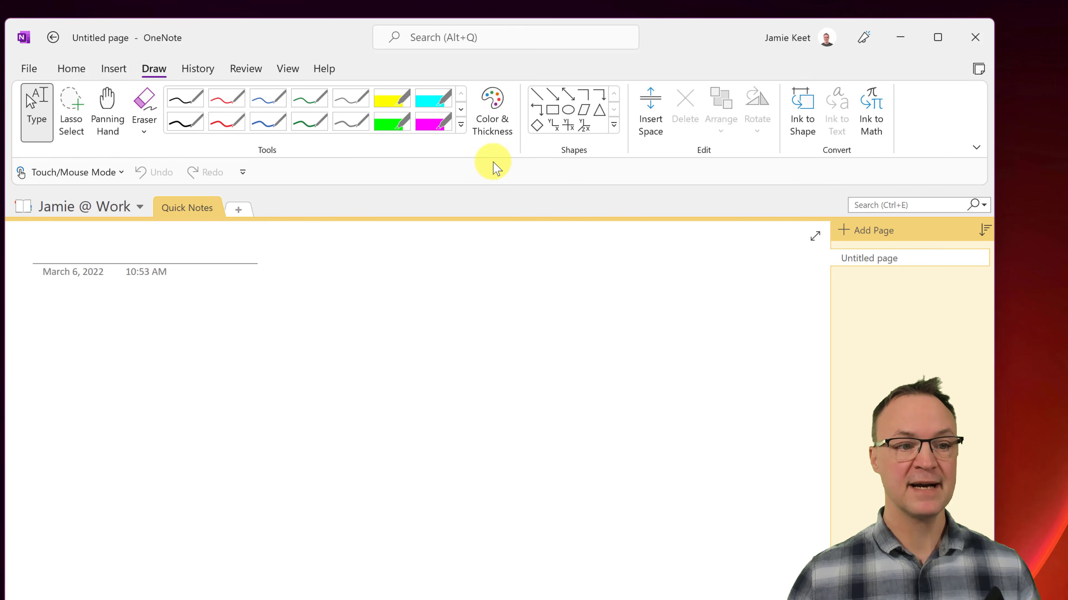
Add Screen Clipping from the popular commands to the Quick Access Toolbar and apply the customization
right_click(488, 177)
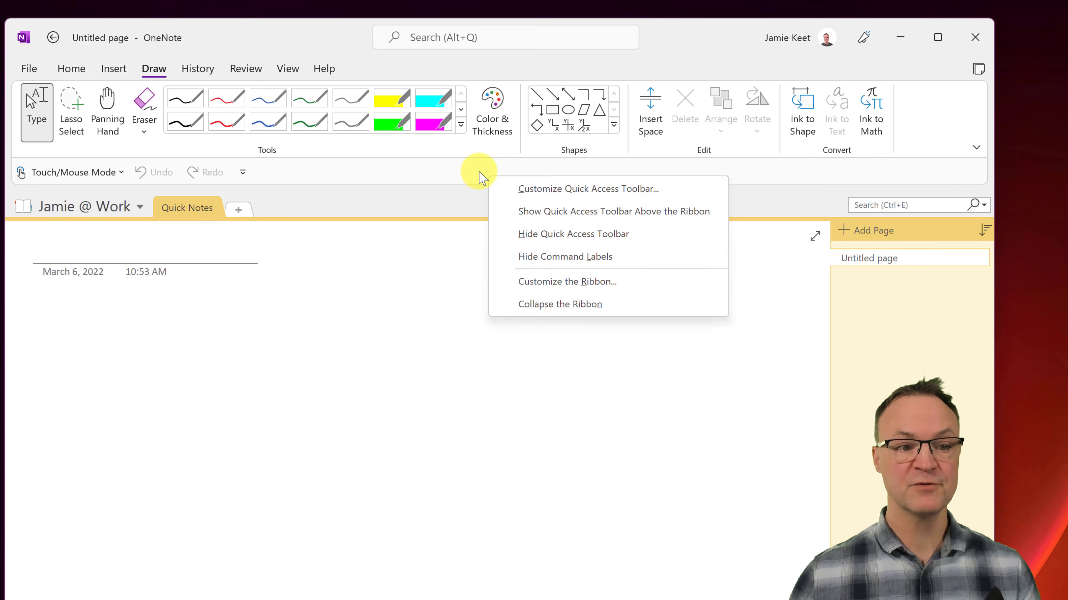
click(609, 283)
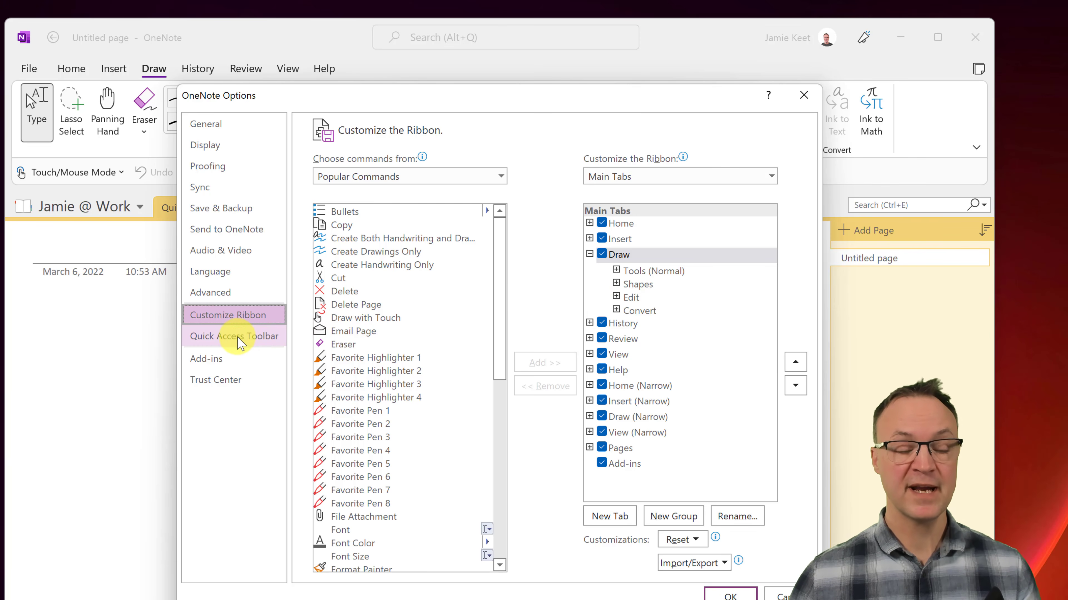
click(236, 336)
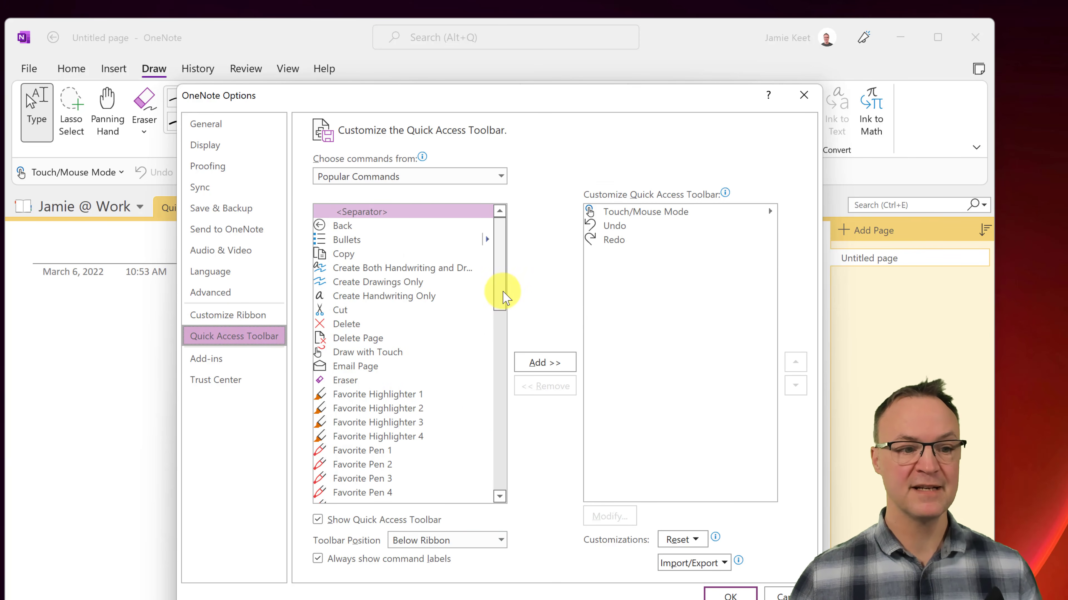
drag(504, 297, 503, 452)
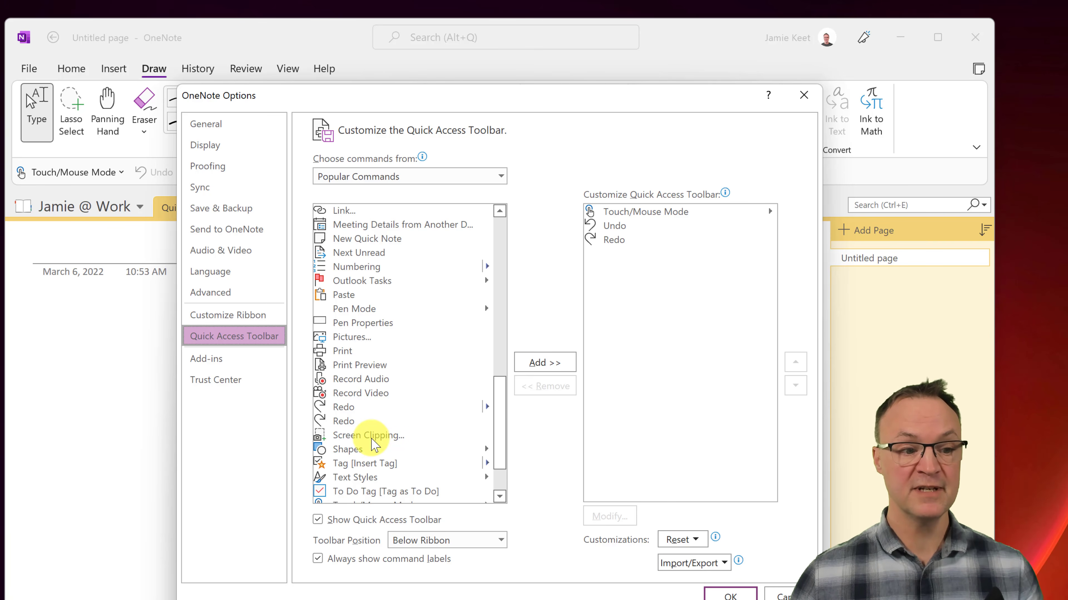
click(372, 437)
click(545, 362)
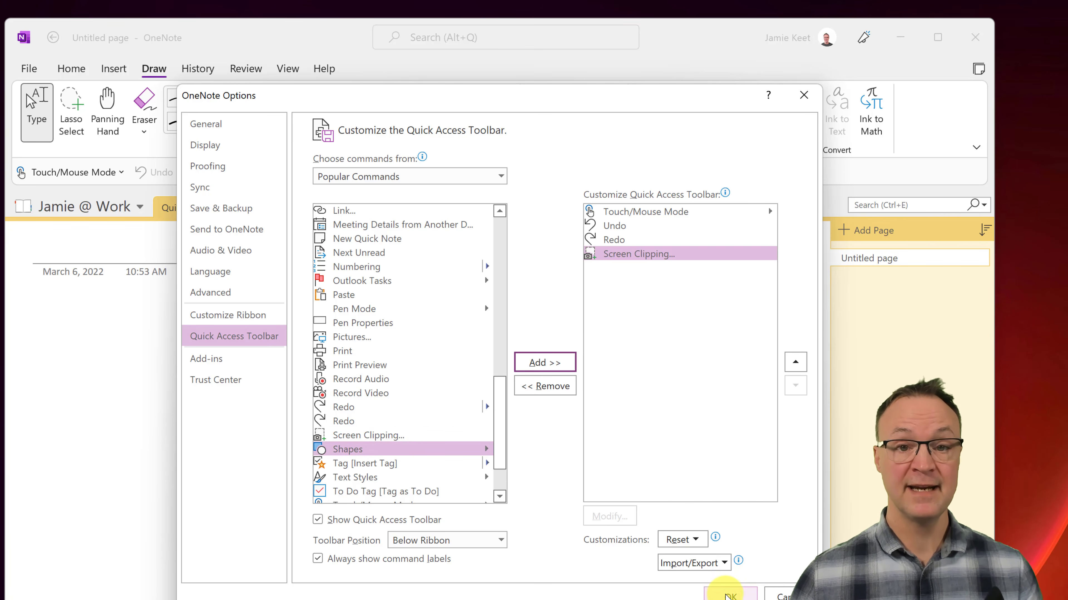
click(726, 595)
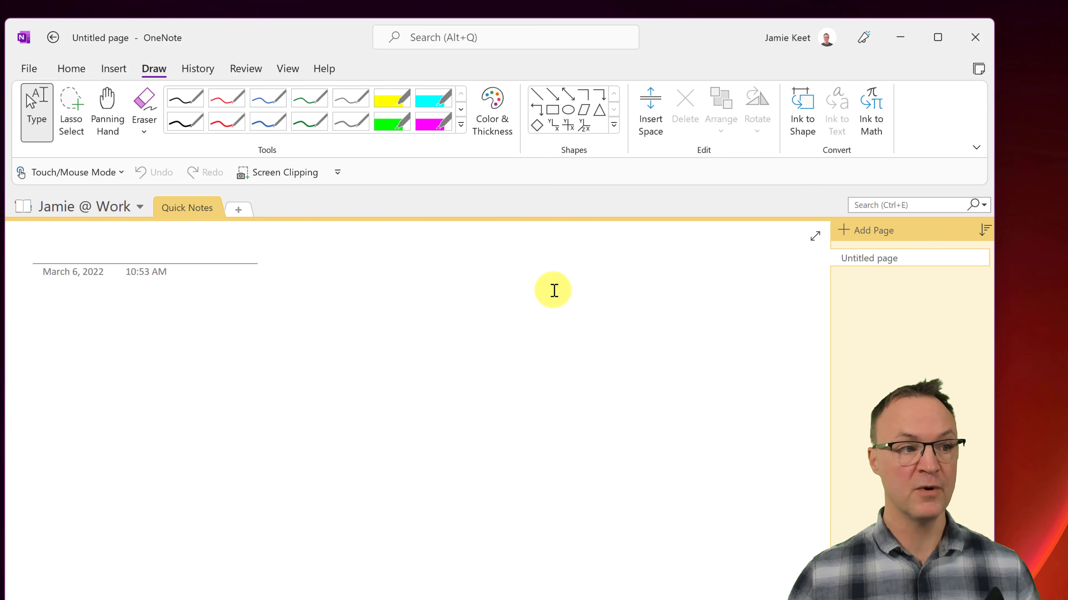
Switch the Office theme to Black in the account settings and return it to White
click(29, 67)
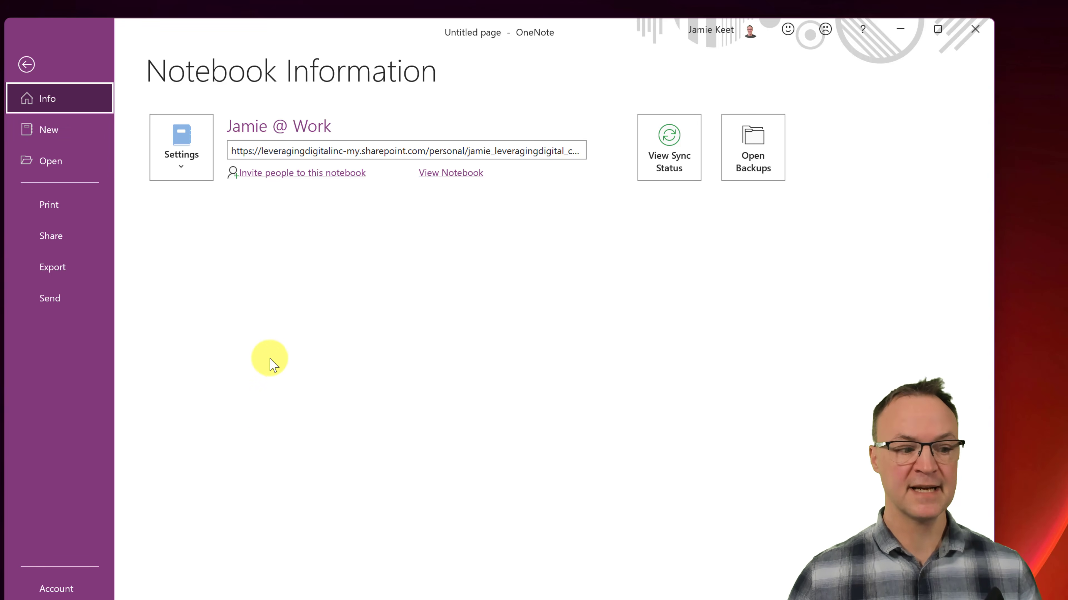
click(64, 590)
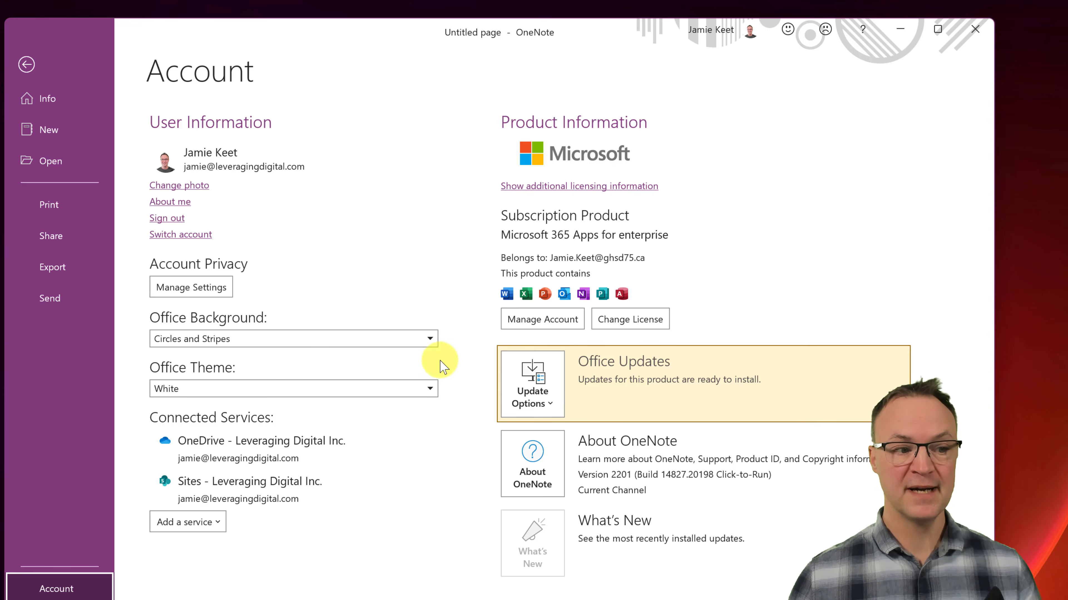
click(433, 397)
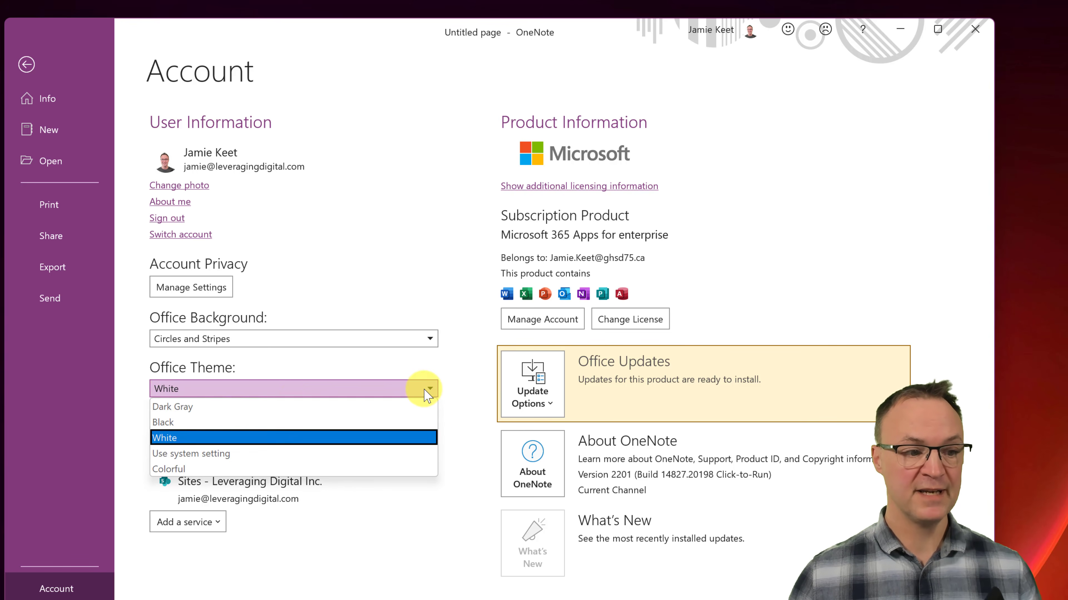
click(247, 423)
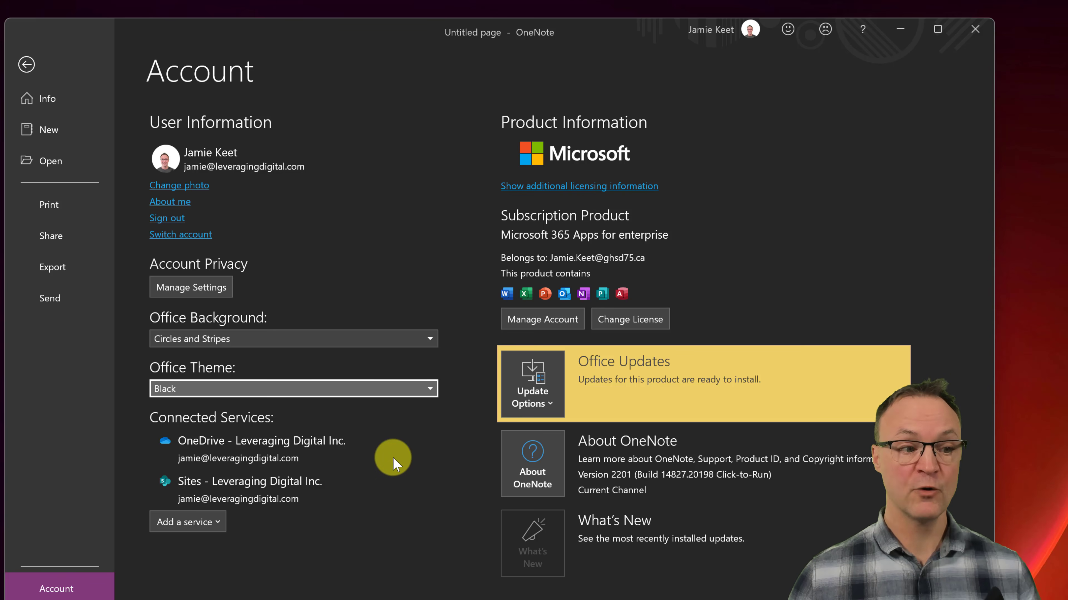
click(409, 389)
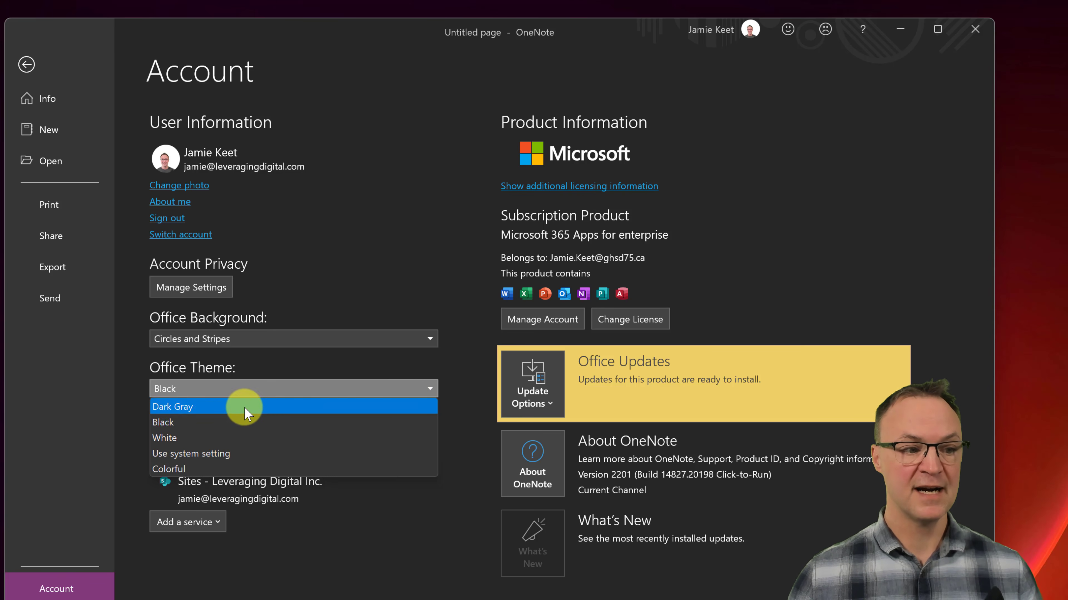
click(226, 419)
click(402, 554)
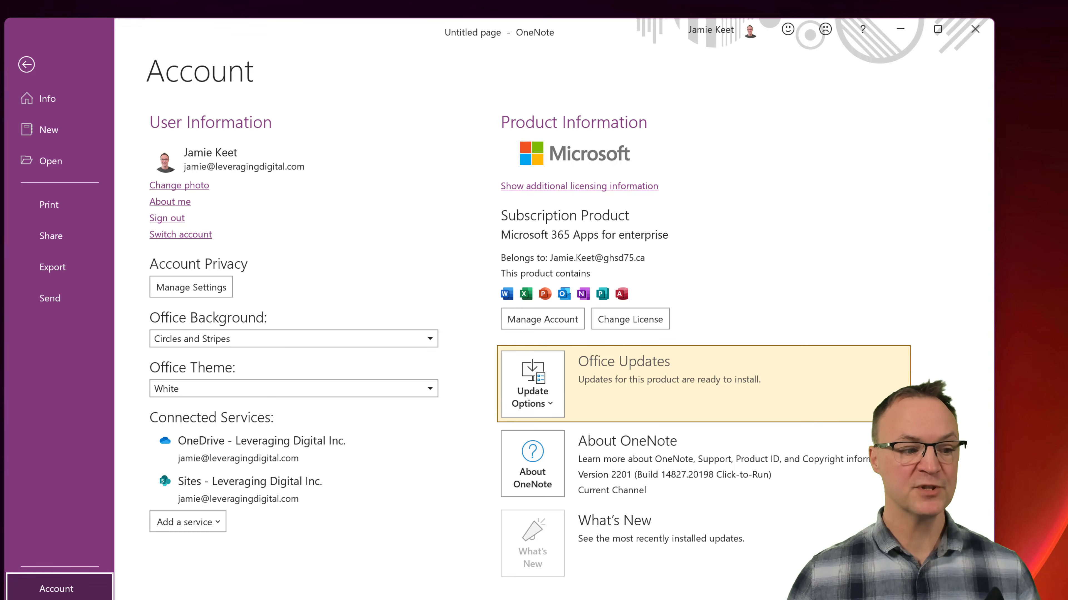
Look at the general options, including the default font and Office theme settings, and close them
click(54, 599)
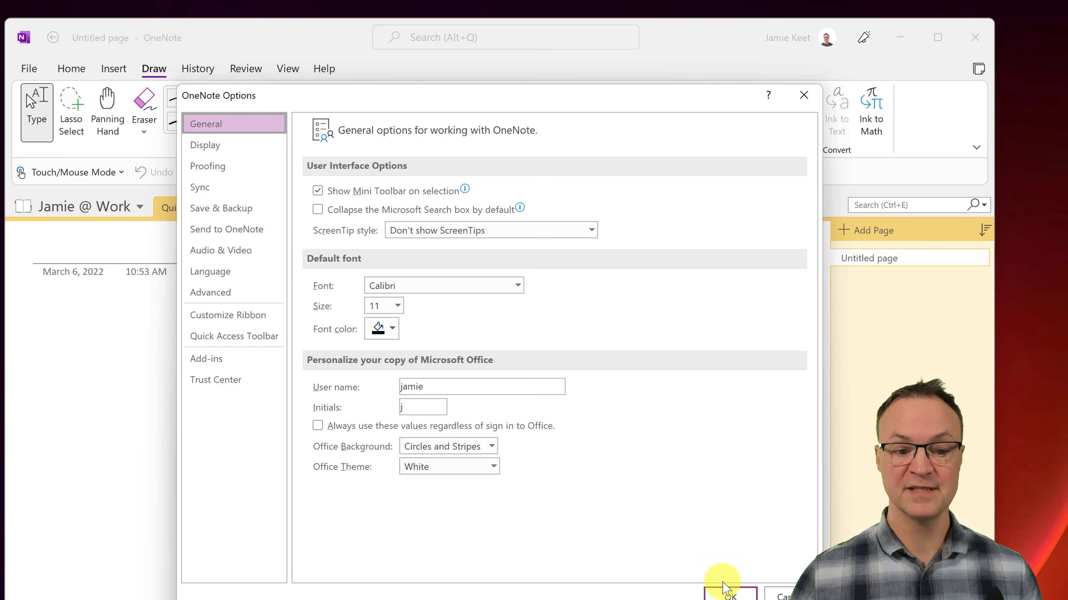
click(730, 594)
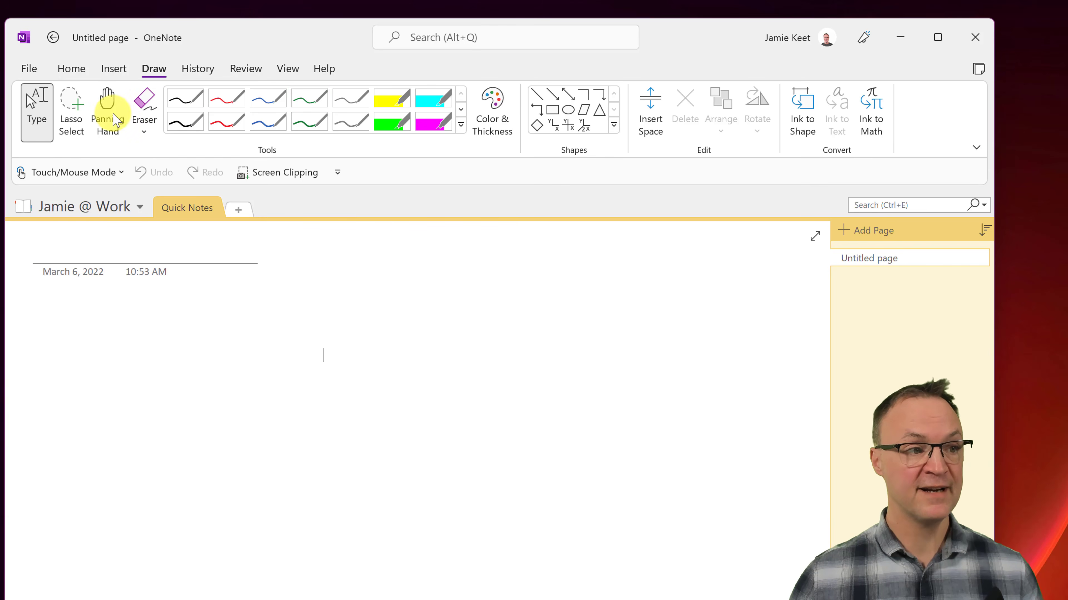
Create a new notebook named Demo on this PC in the OneNote folder under Documents
click(29, 69)
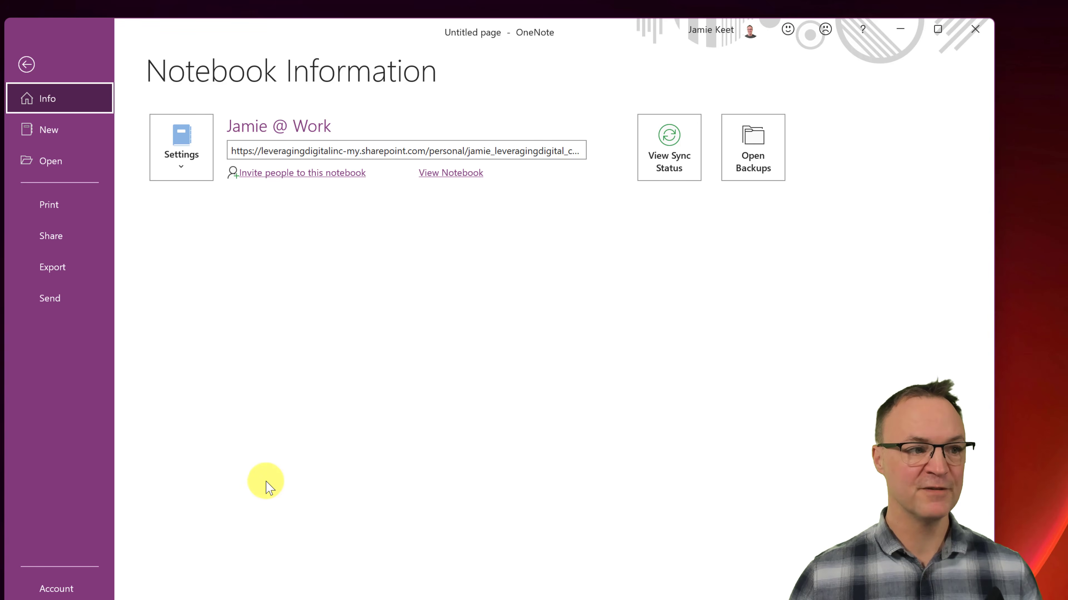
click(59, 136)
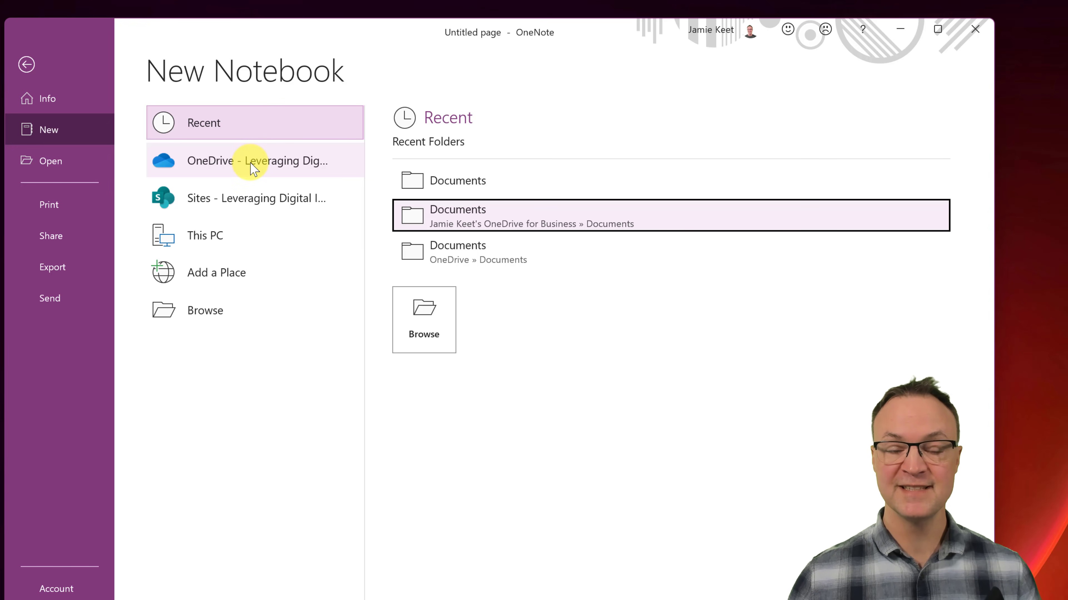
click(222, 244)
click(448, 298)
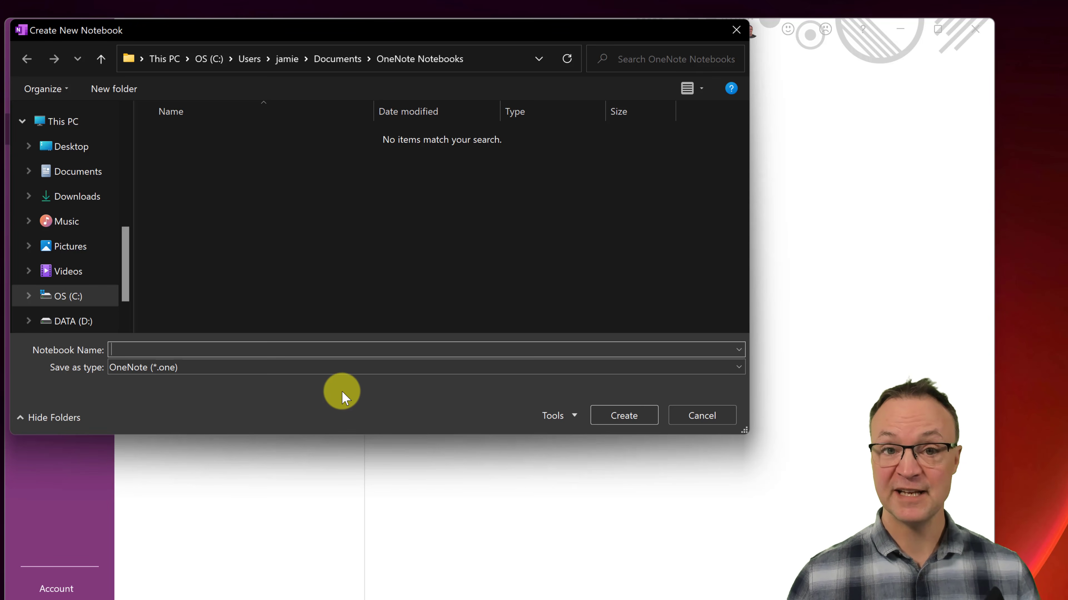
click(78, 177)
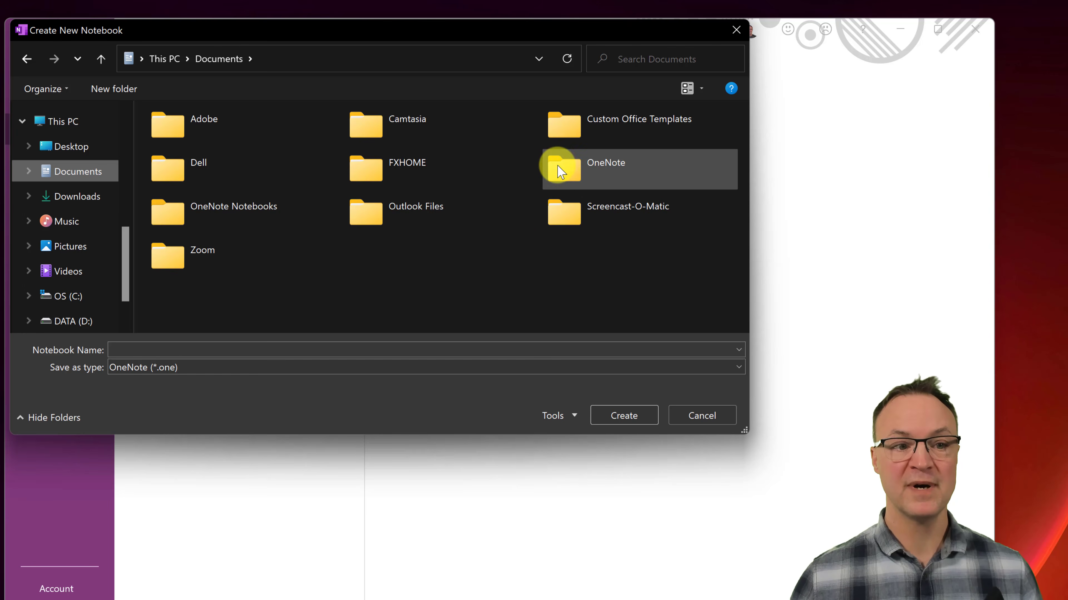
click(572, 181)
double_click(570, 177)
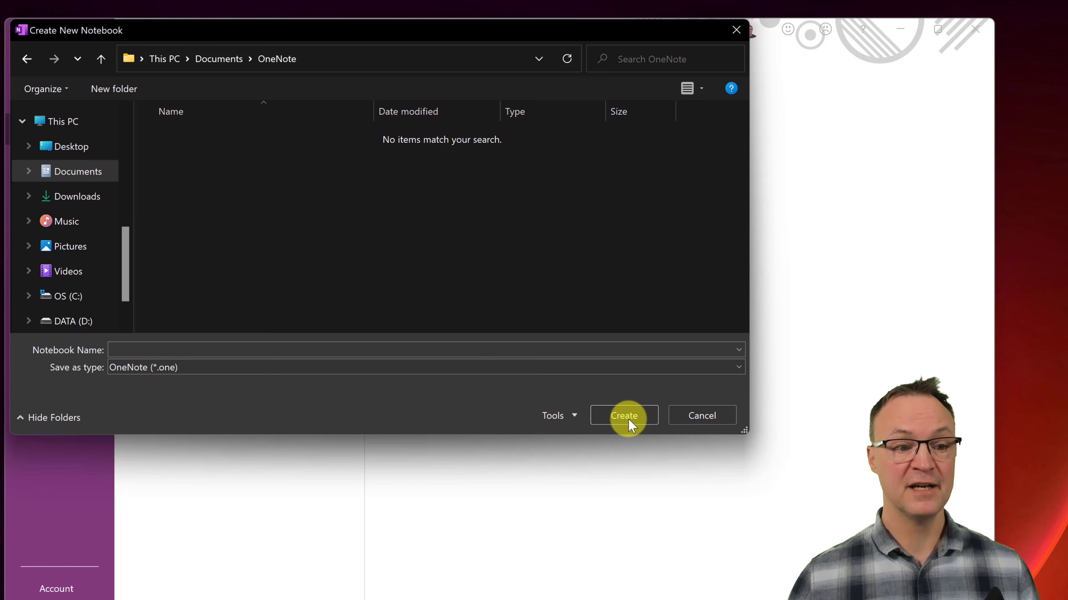
click(364, 348)
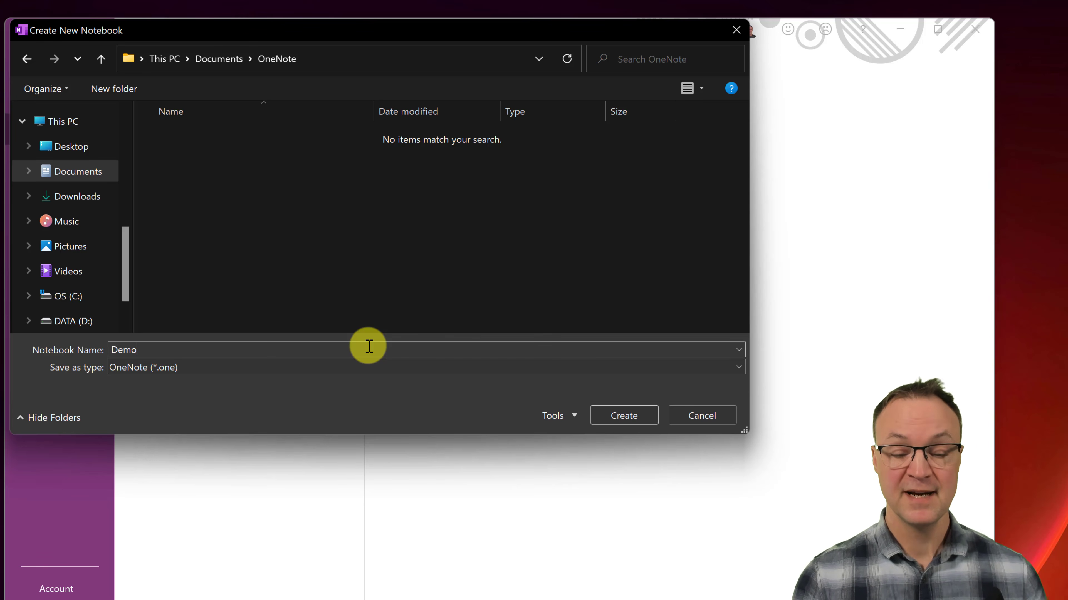
click(620, 418)
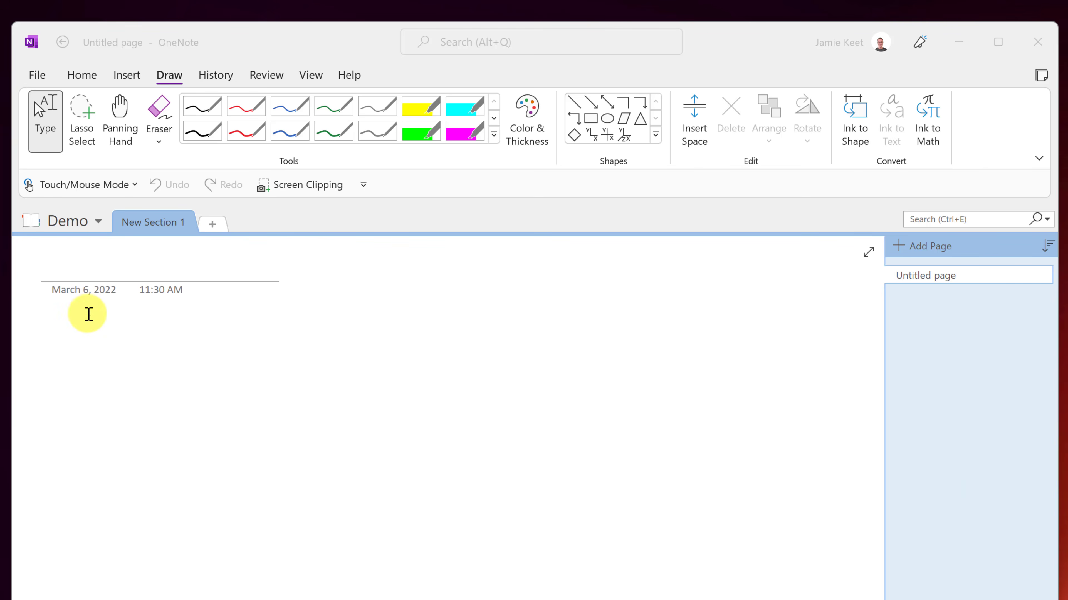
Switch to the existing work notebook and return to the Demo notebook
click(99, 222)
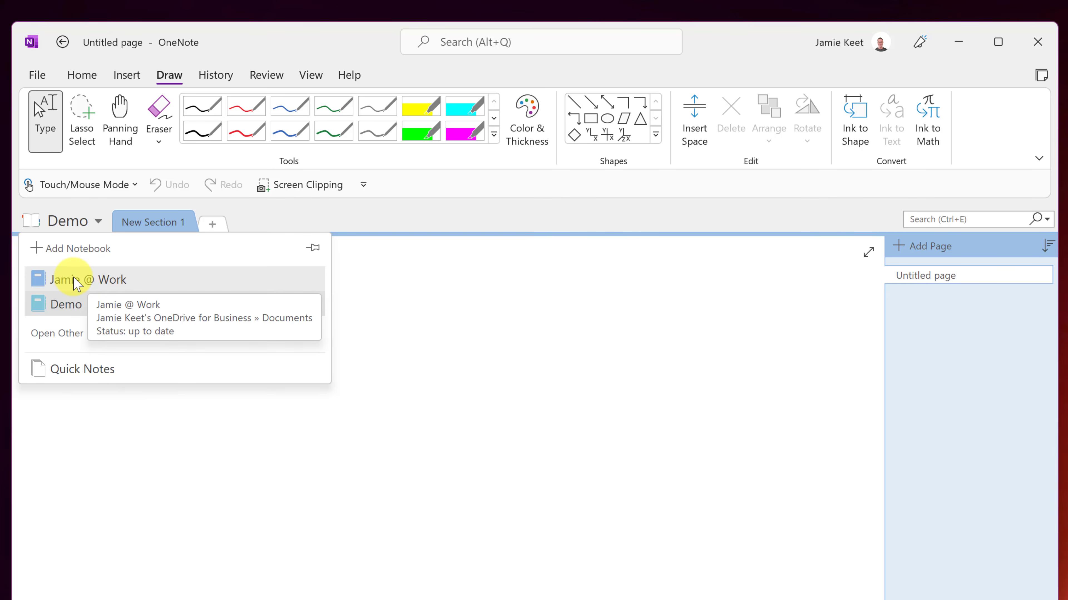
click(78, 280)
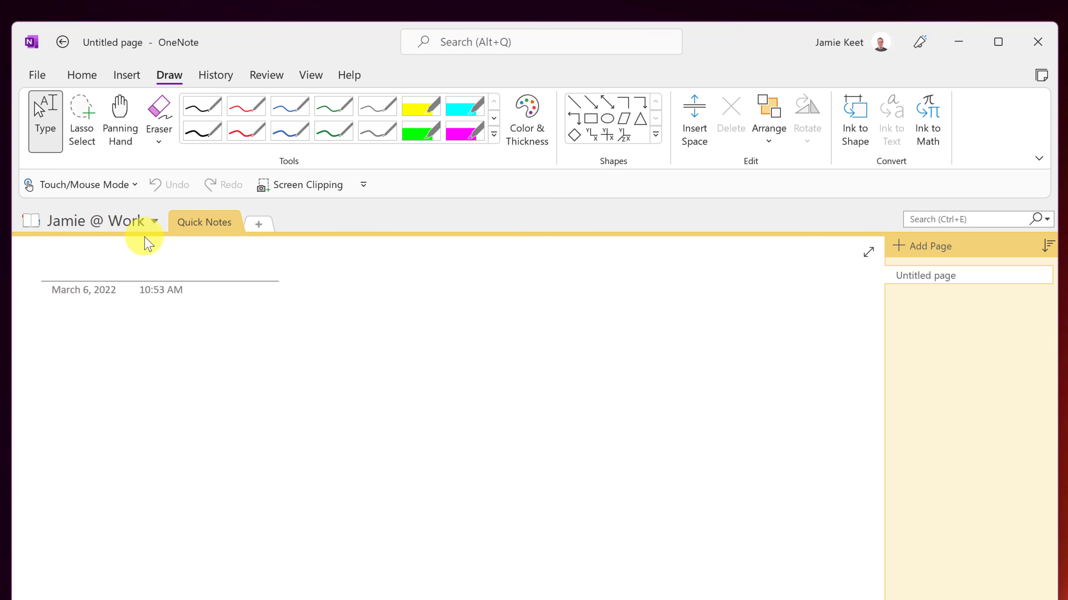
click(153, 221)
click(111, 312)
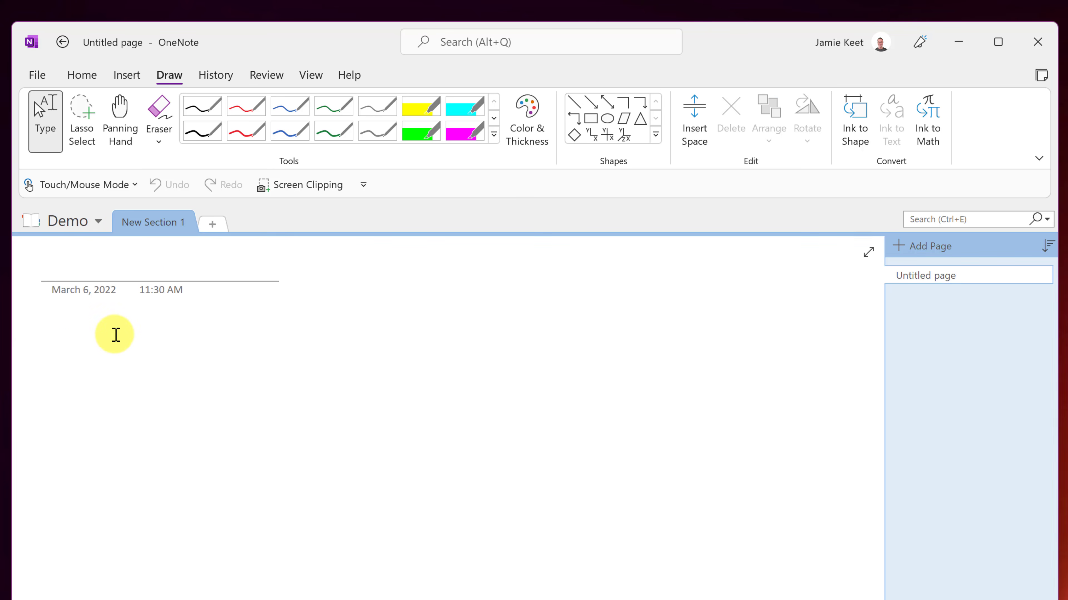
View the locations for adding another notebook from the notebook list, and return to the Demo notebook
click(100, 222)
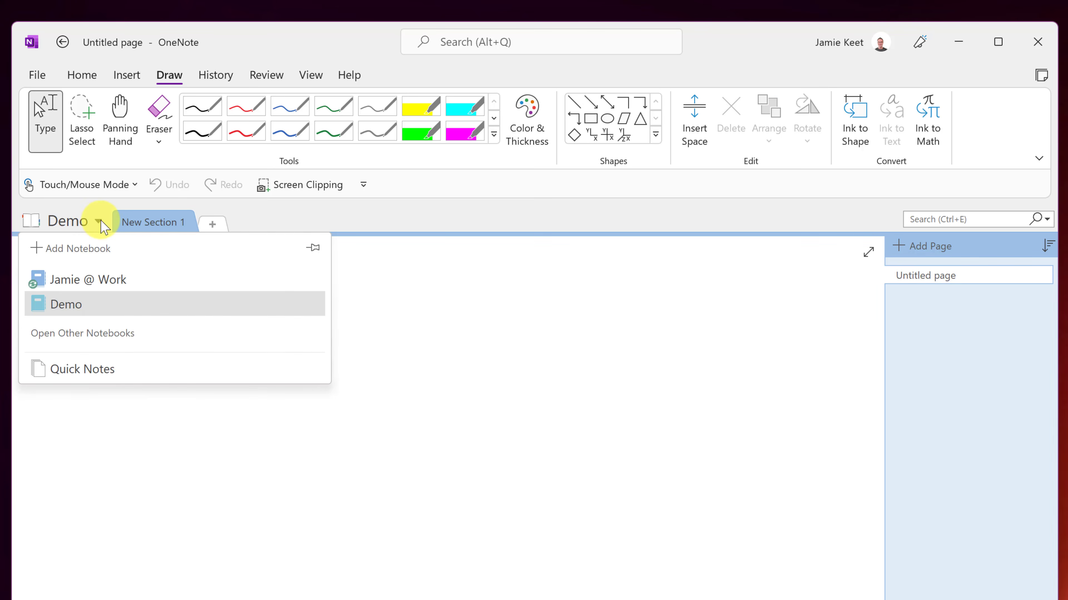
click(76, 252)
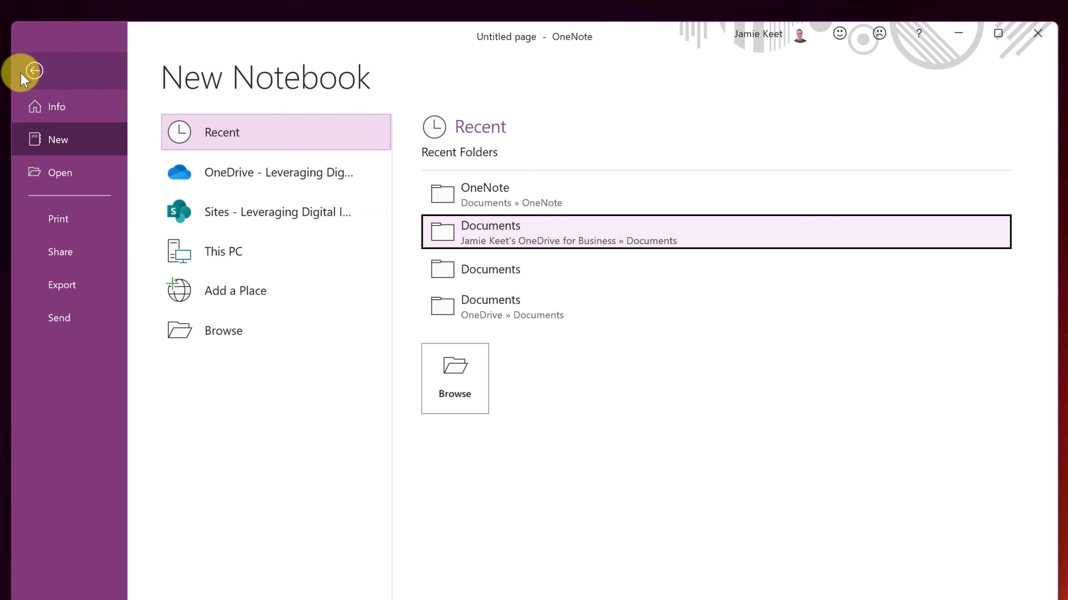
click(32, 70)
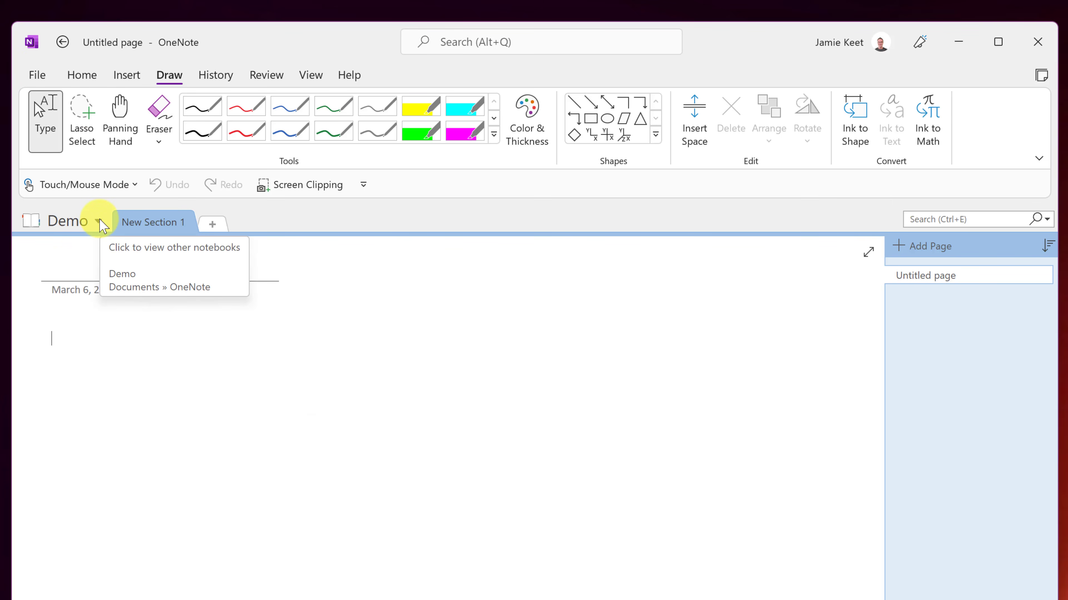
Close the Demo notebook and reopen it from the recent notebooks
right_click(64, 225)
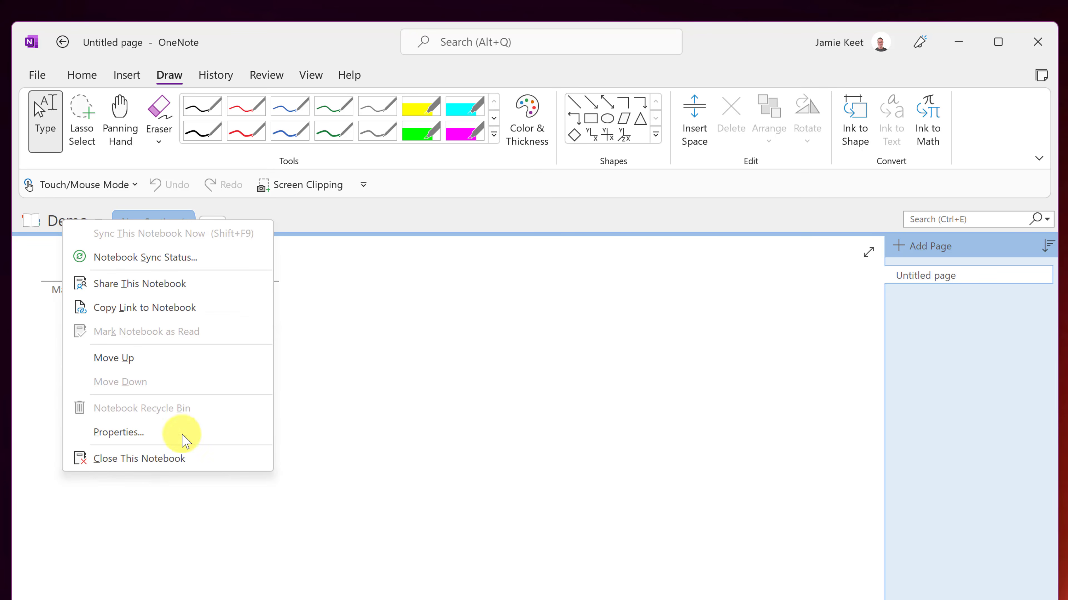
click(177, 462)
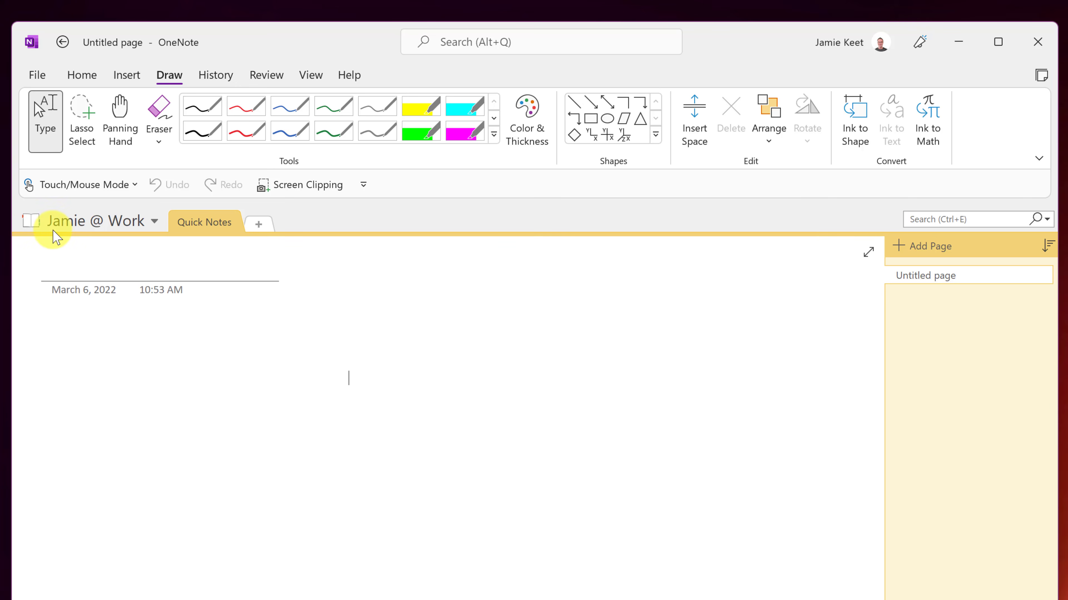
click(36, 75)
click(76, 172)
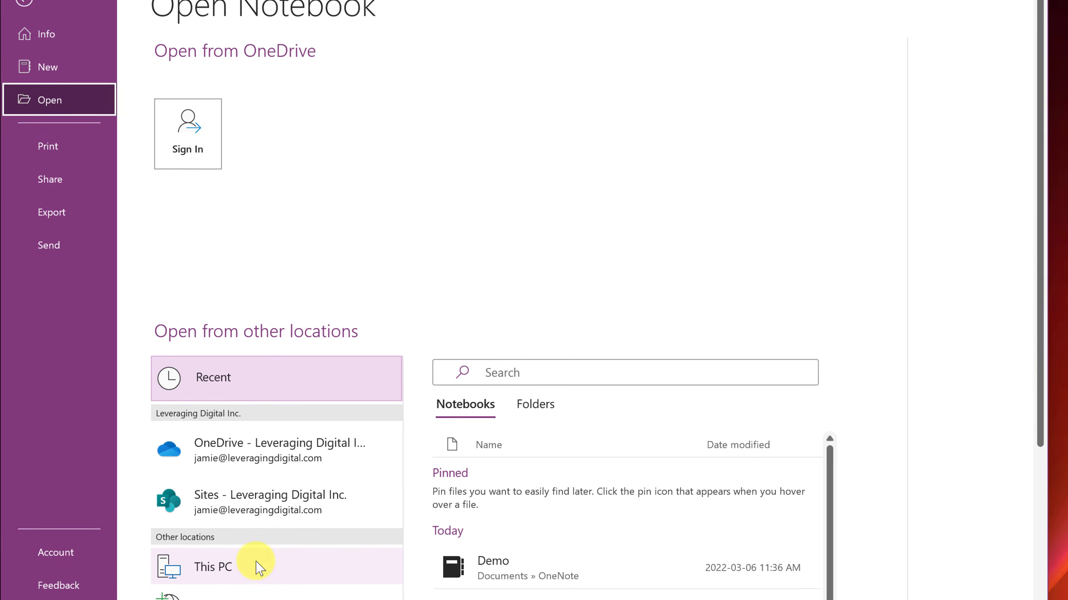
scroll(601, 507, down, 1)
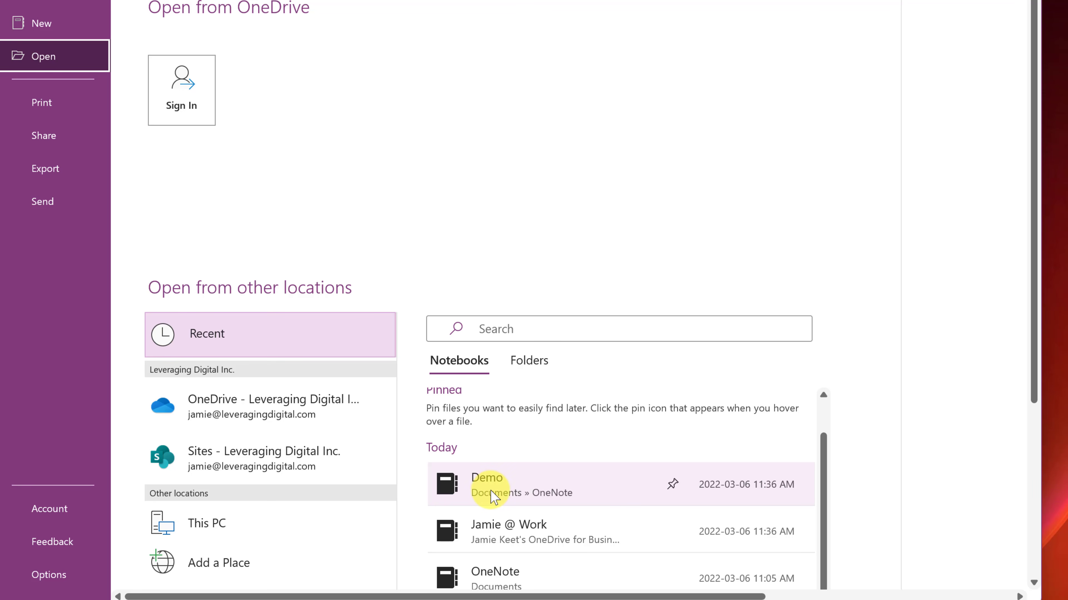
click(493, 488)
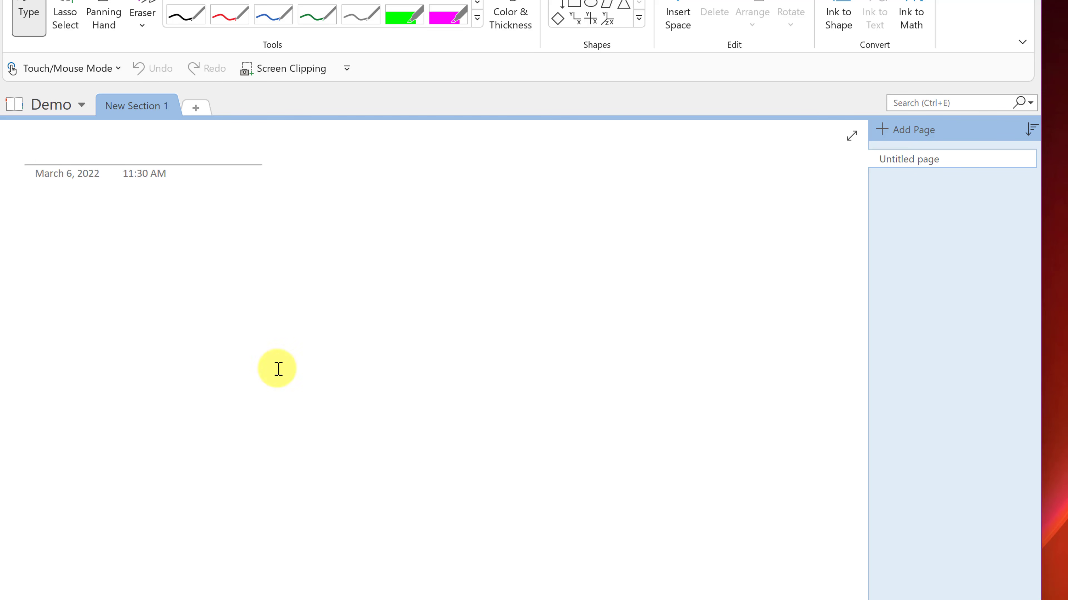
Check the sharing options for the Demo notebook and return to its page
right_click(42, 102)
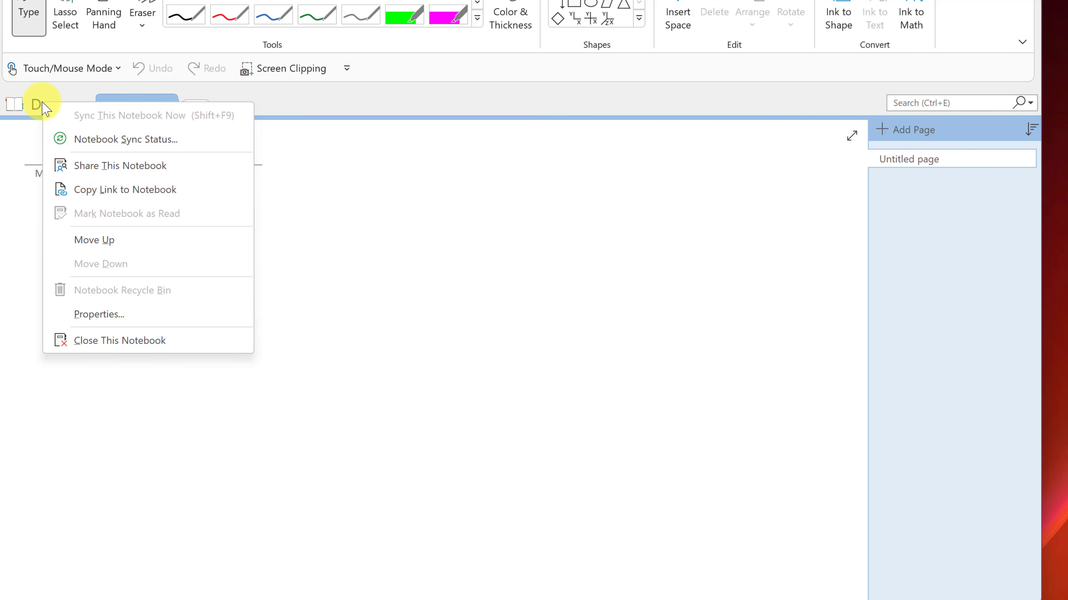
click(147, 176)
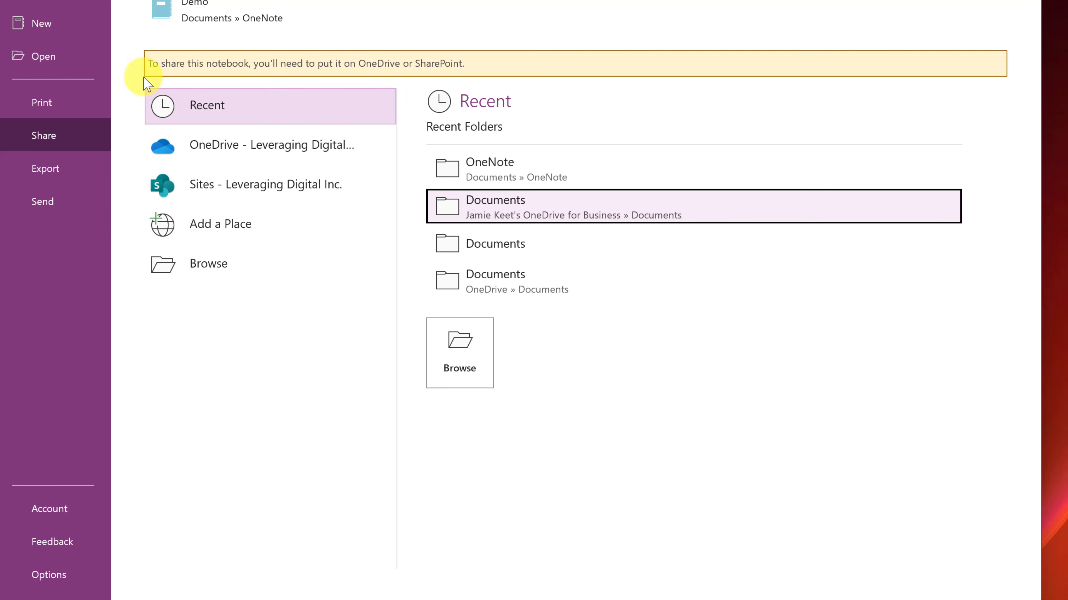
click(18, 0)
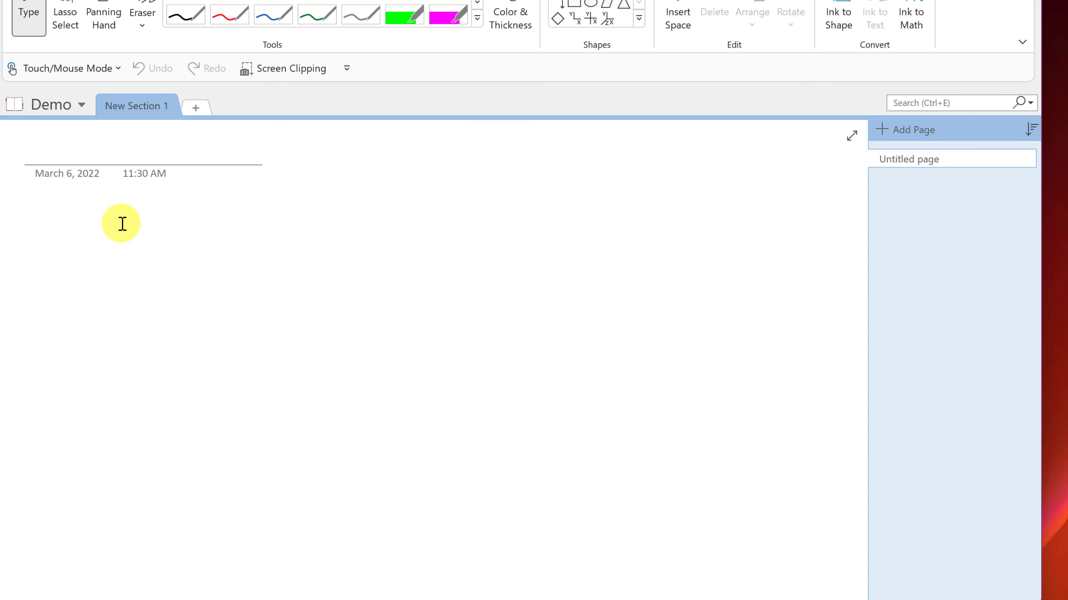
Close the Demo notebook
click(80, 106)
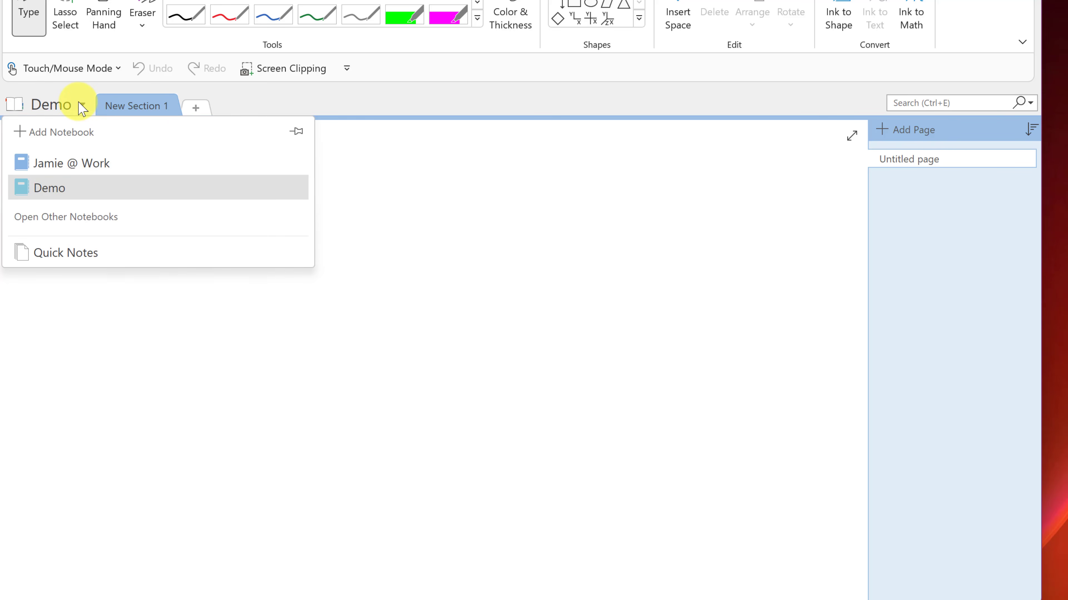
right_click(44, 105)
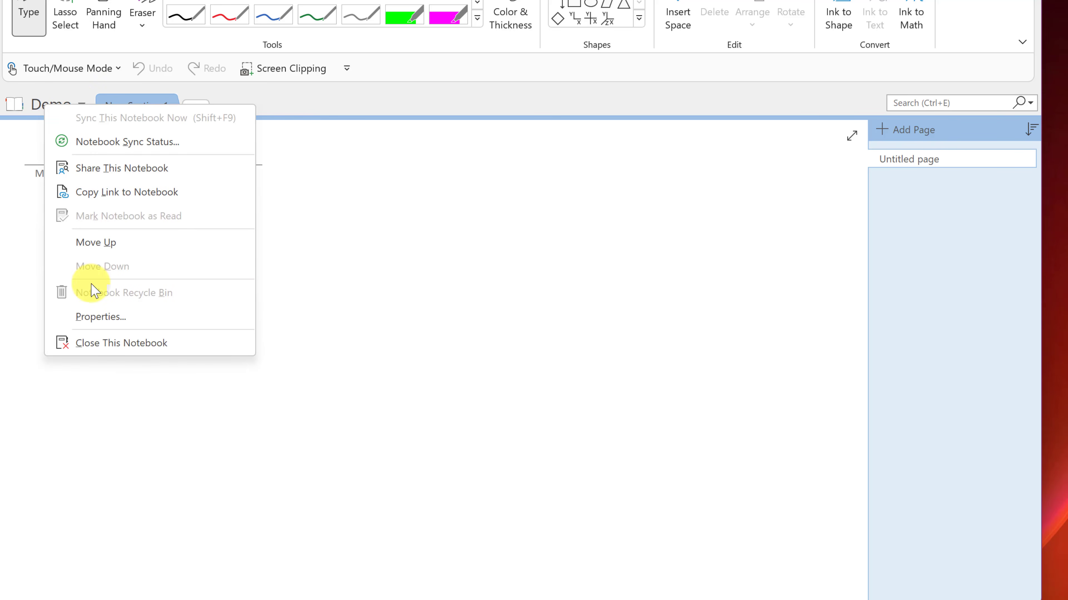
click(111, 347)
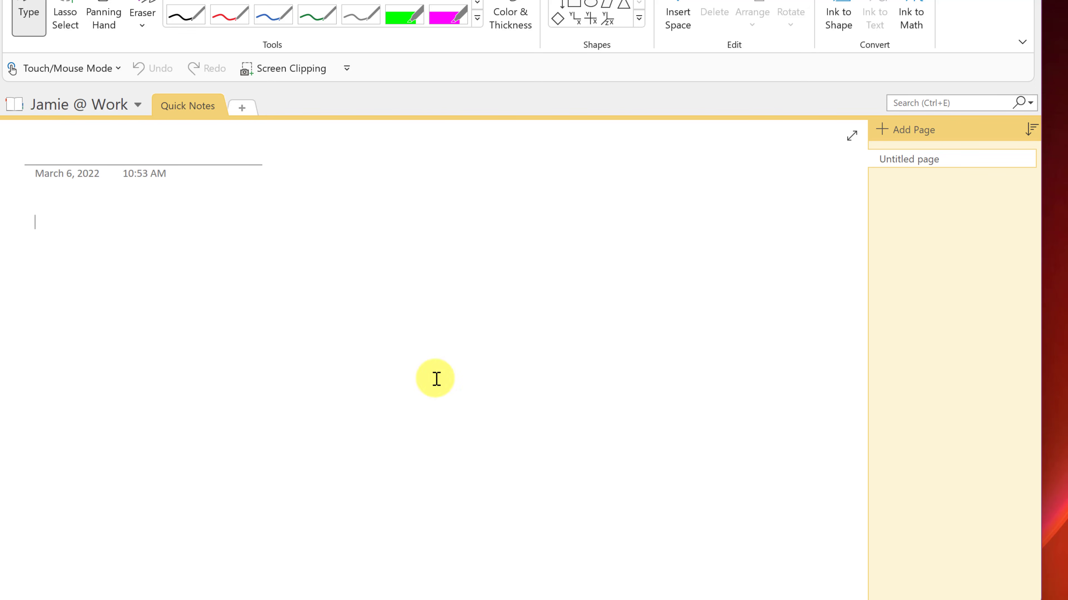
Switch to File Explorer and open the Demo notebook folder inside the OneNote folder in Documents
key(super+e)
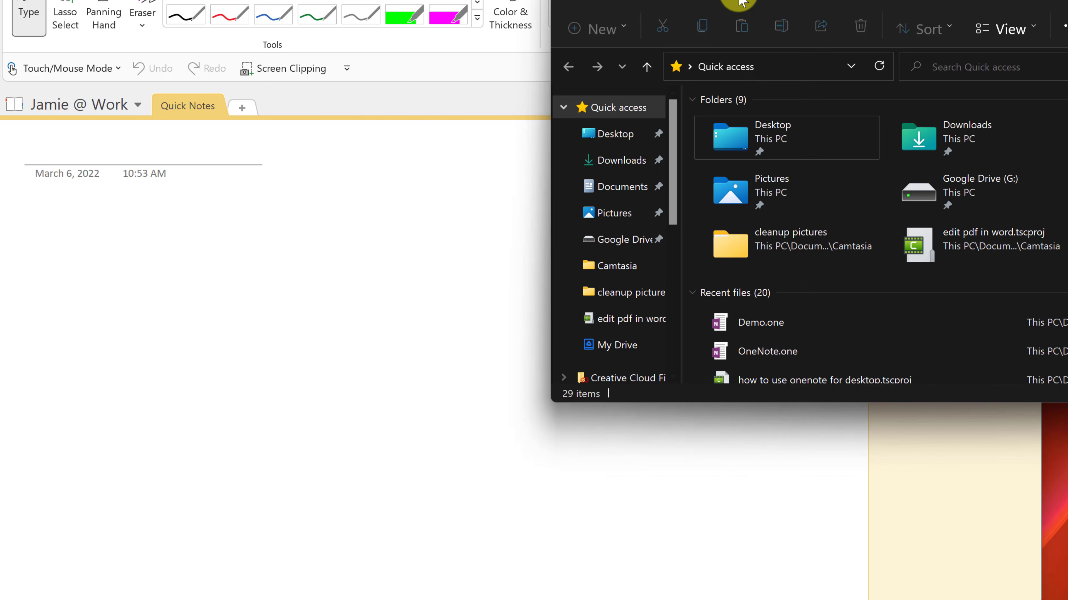
drag(739, 5, 477, 0)
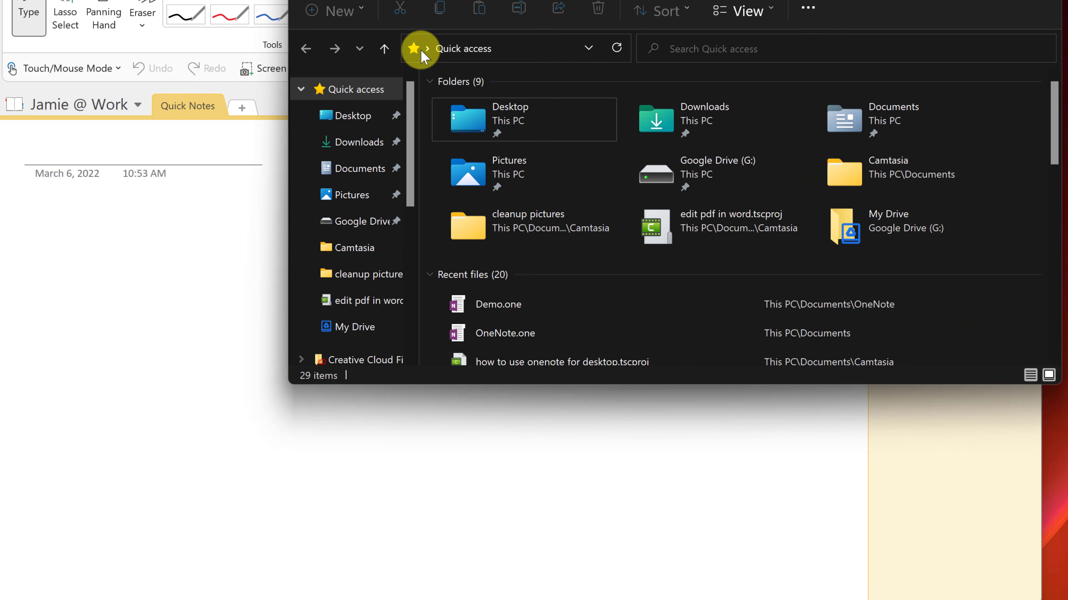
click(357, 170)
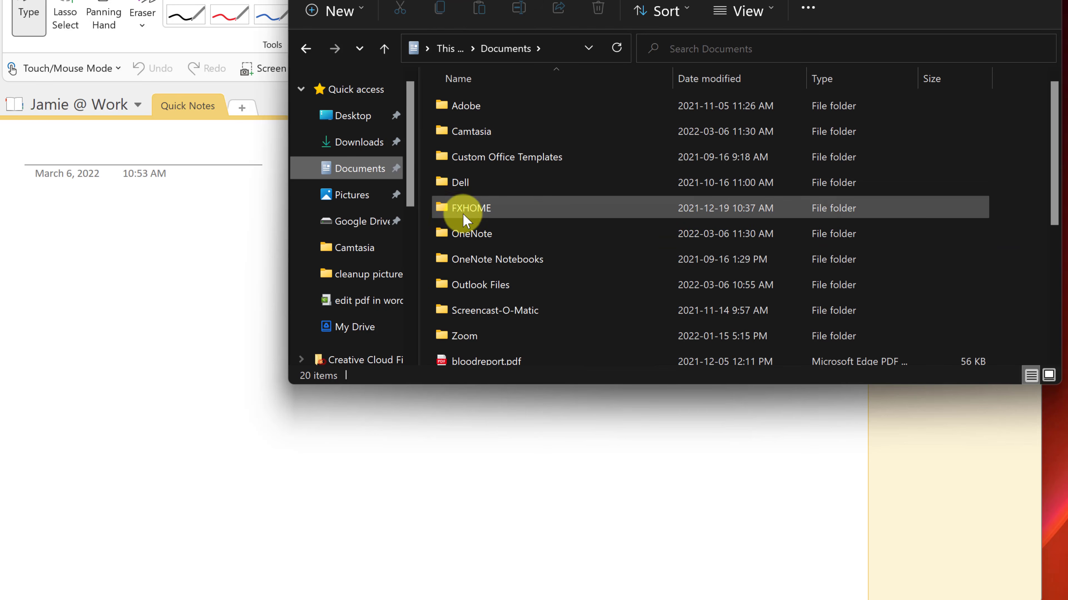
double_click(474, 236)
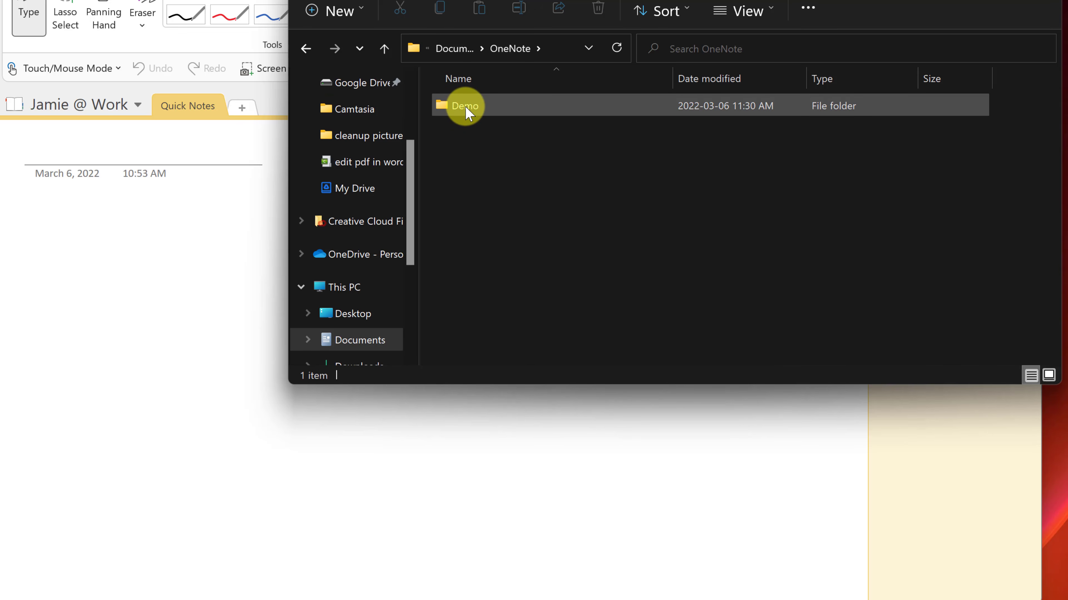
click(467, 110)
double_click(466, 109)
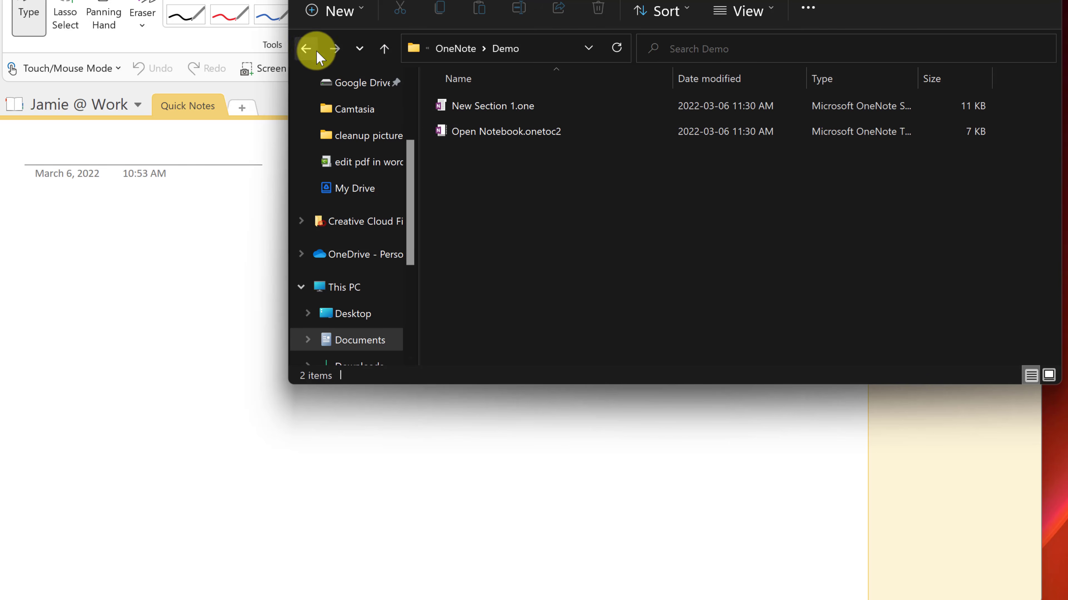
Go back to the OneNote folder, delete the Demo notebook folder, and close File Explorer
click(307, 49)
click(475, 110)
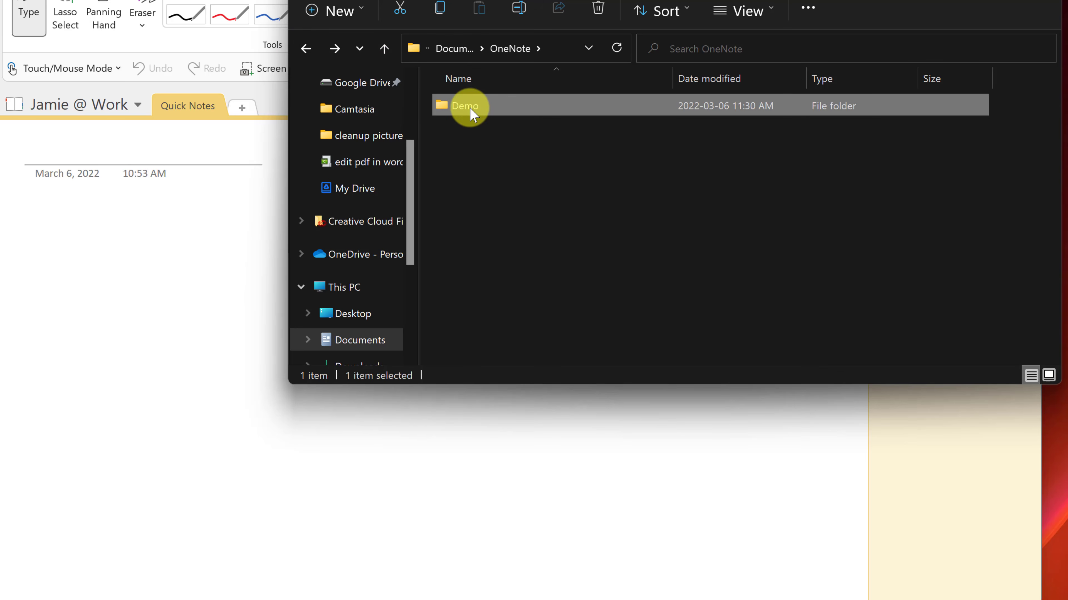
right_click(469, 108)
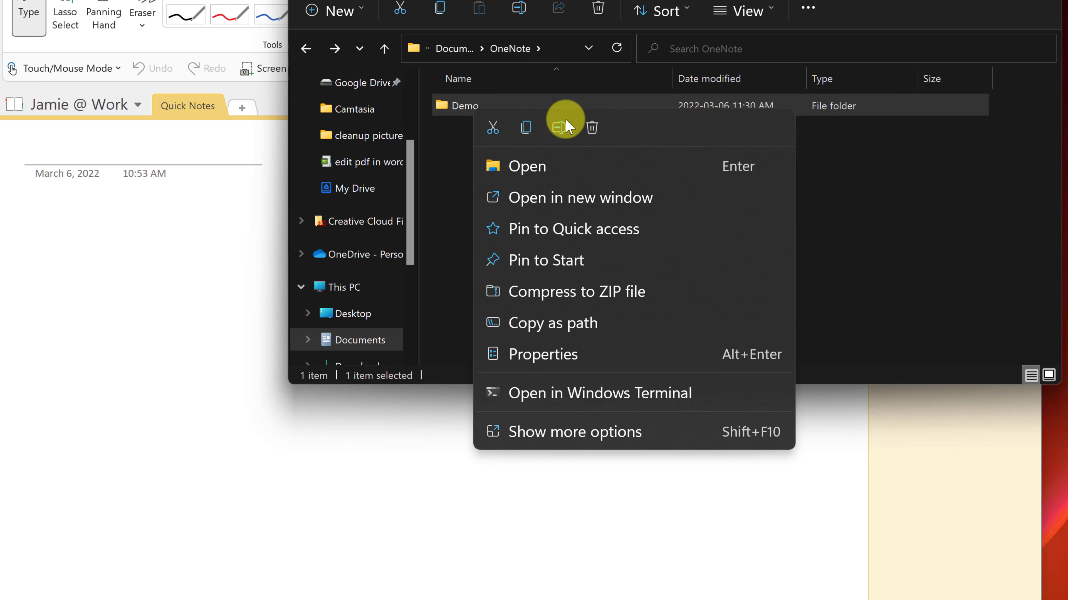
click(591, 127)
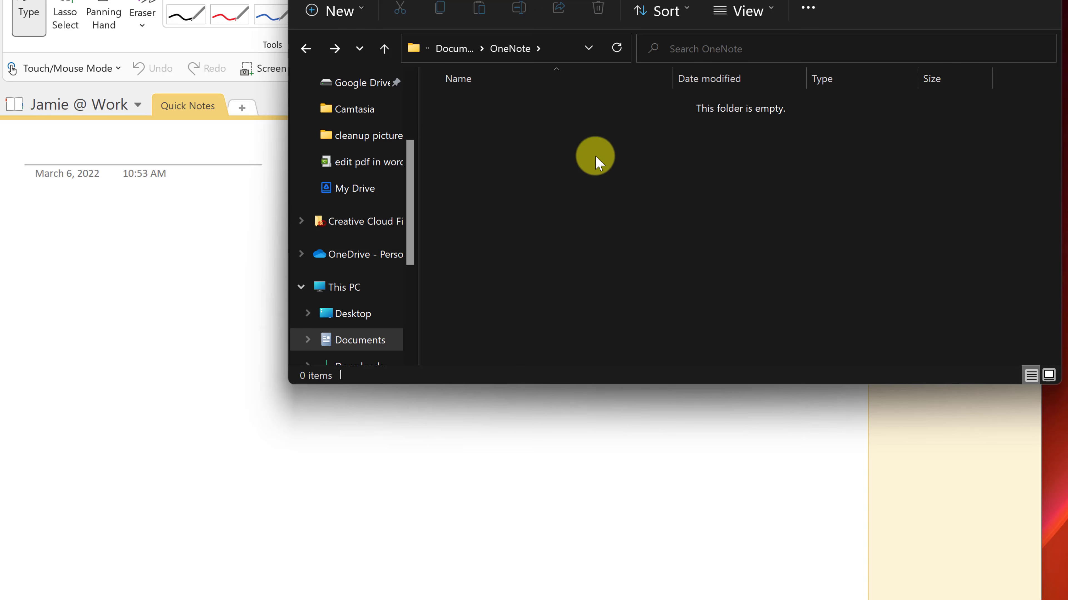
click(1043, 0)
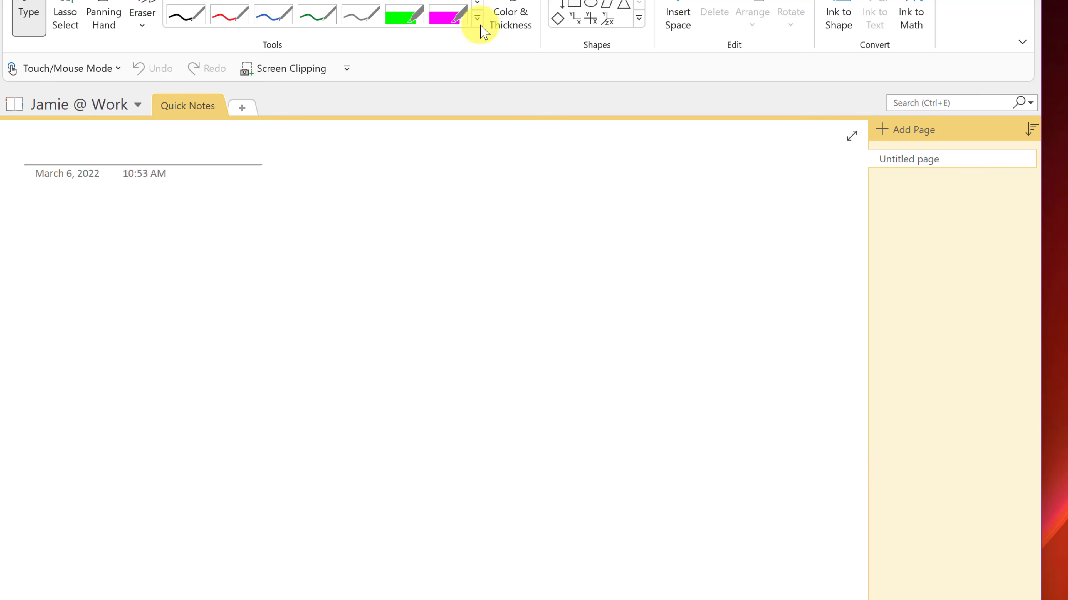
Try to reopen the deleted Demo notebook from the recent notebooks
key(alt+f)
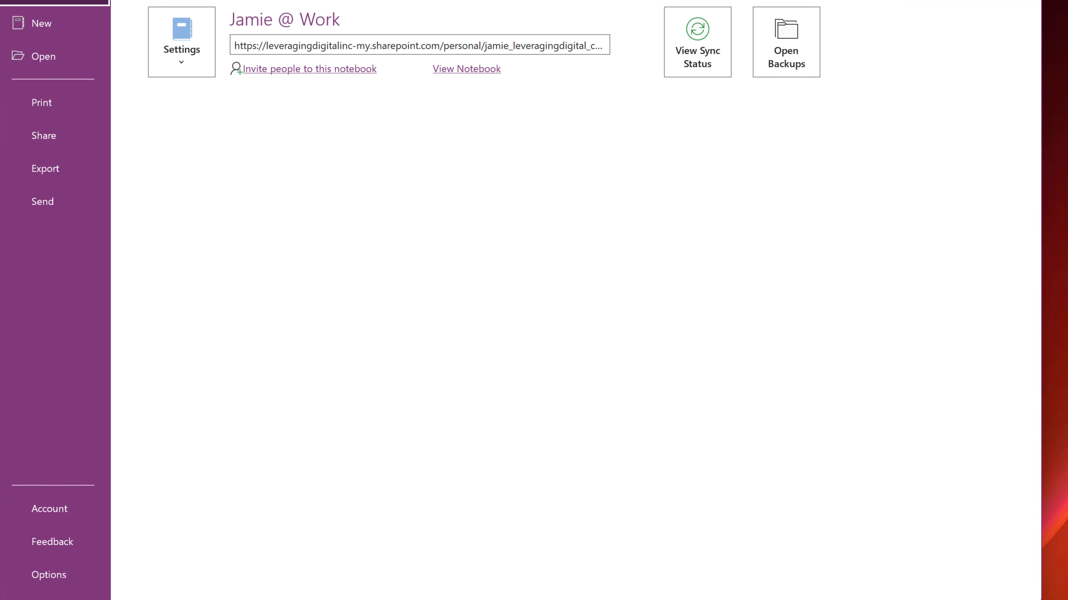
click(40, 54)
click(507, 533)
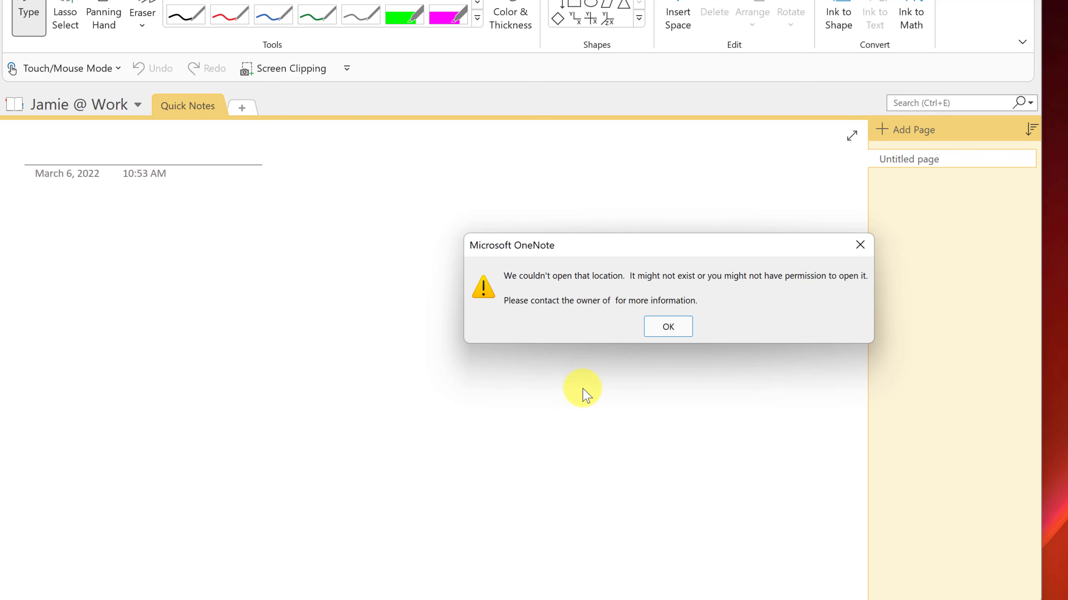
click(676, 326)
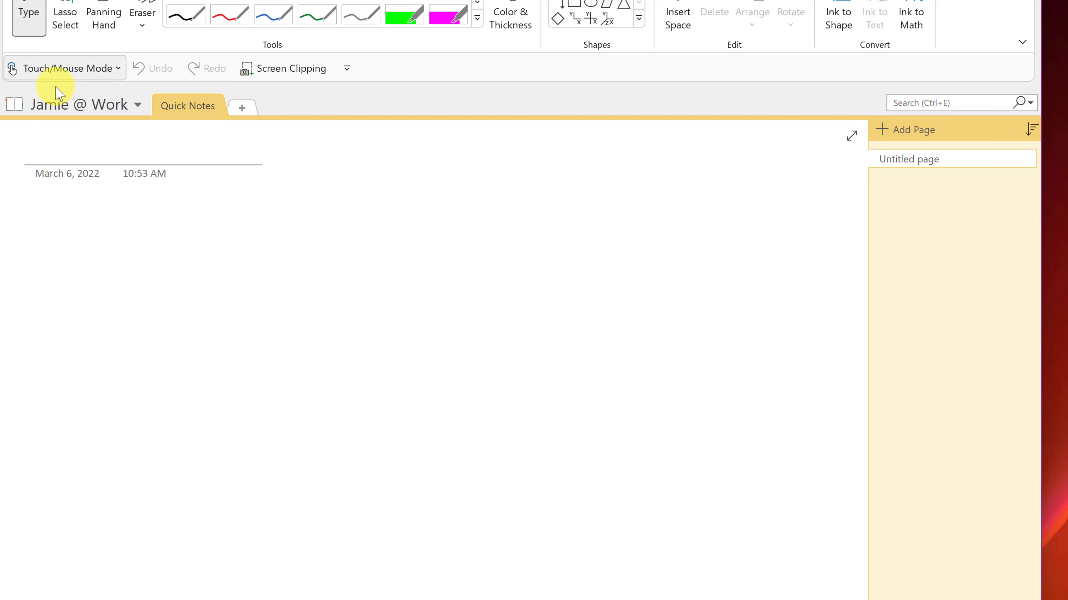
Add a new notebook named Demo, stored on This PC
click(139, 105)
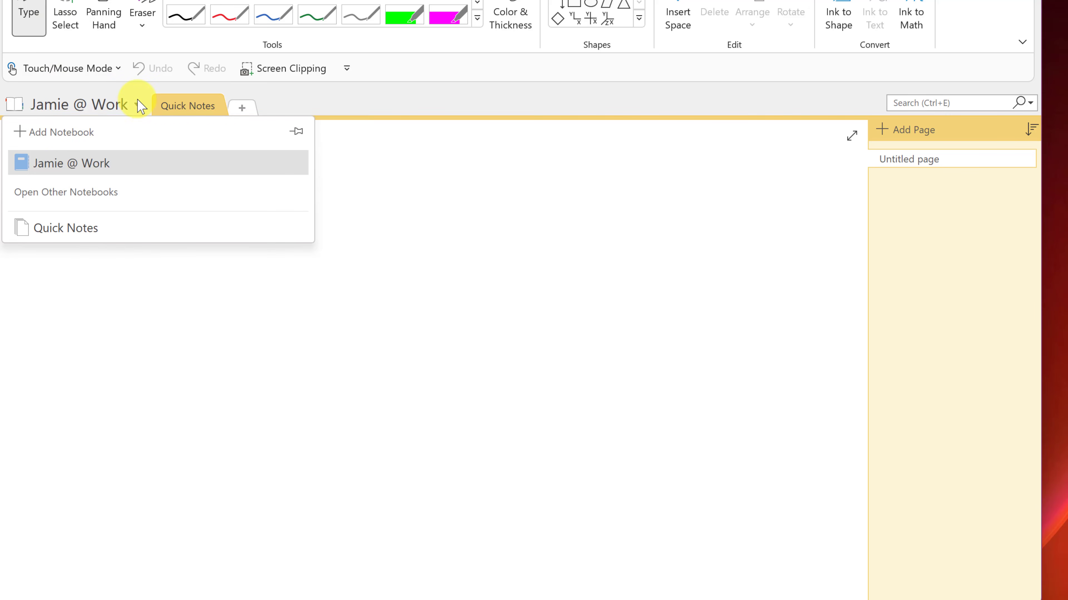
click(60, 131)
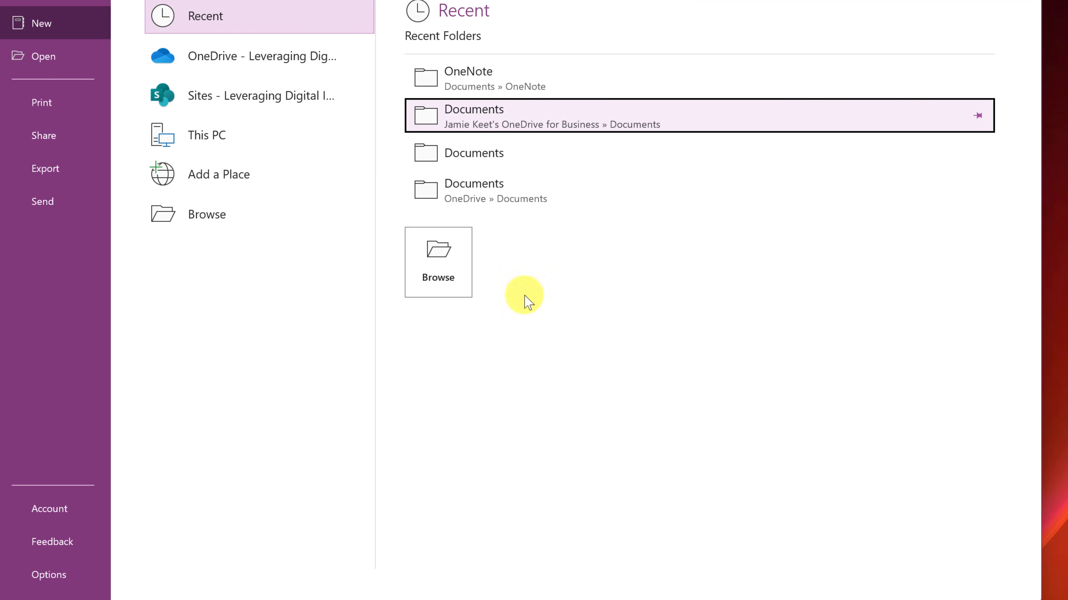
double_click(208, 135)
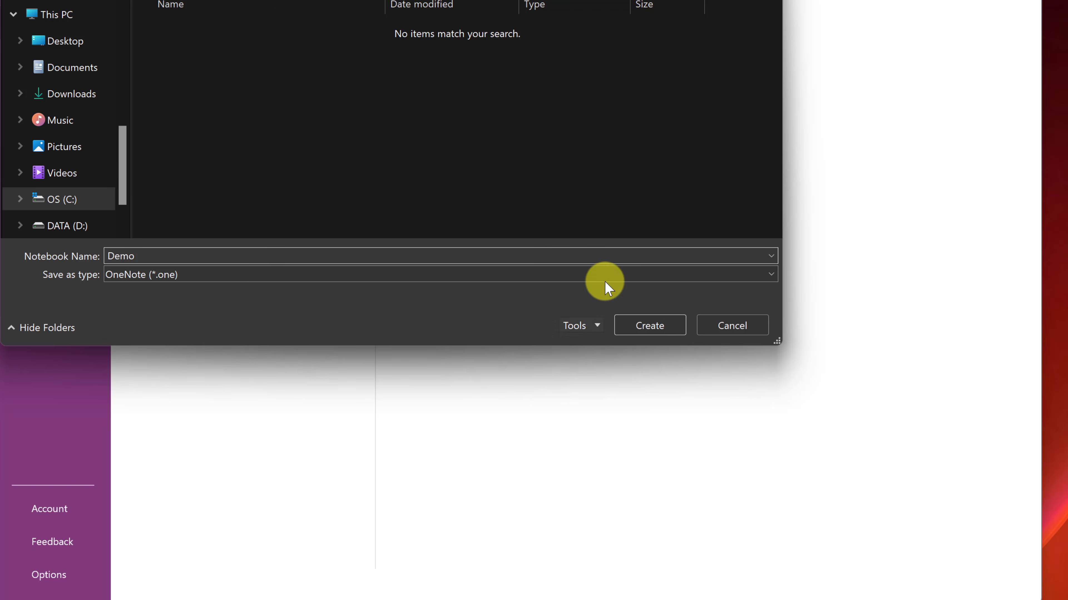
click(640, 324)
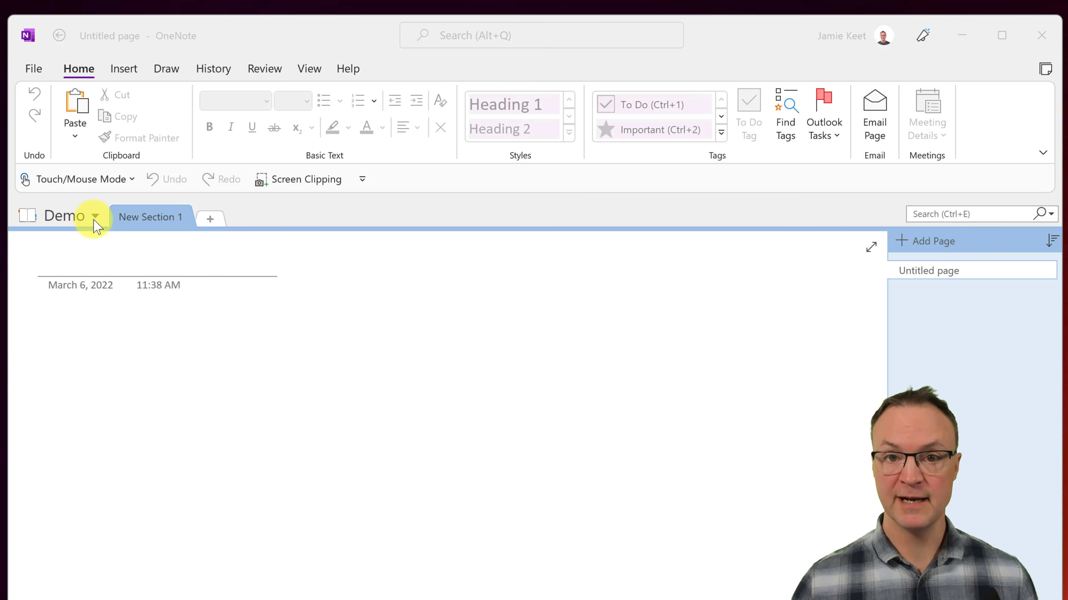
In the Demo notebook's properties, set the display name to YouTube Video and the color to teal green
right_click(63, 219)
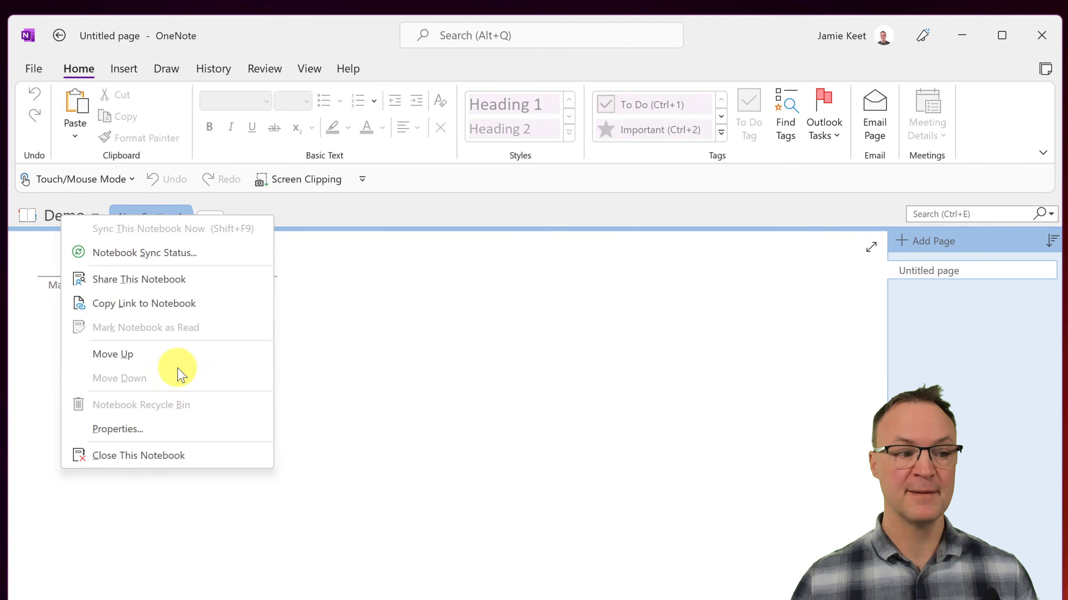
click(155, 432)
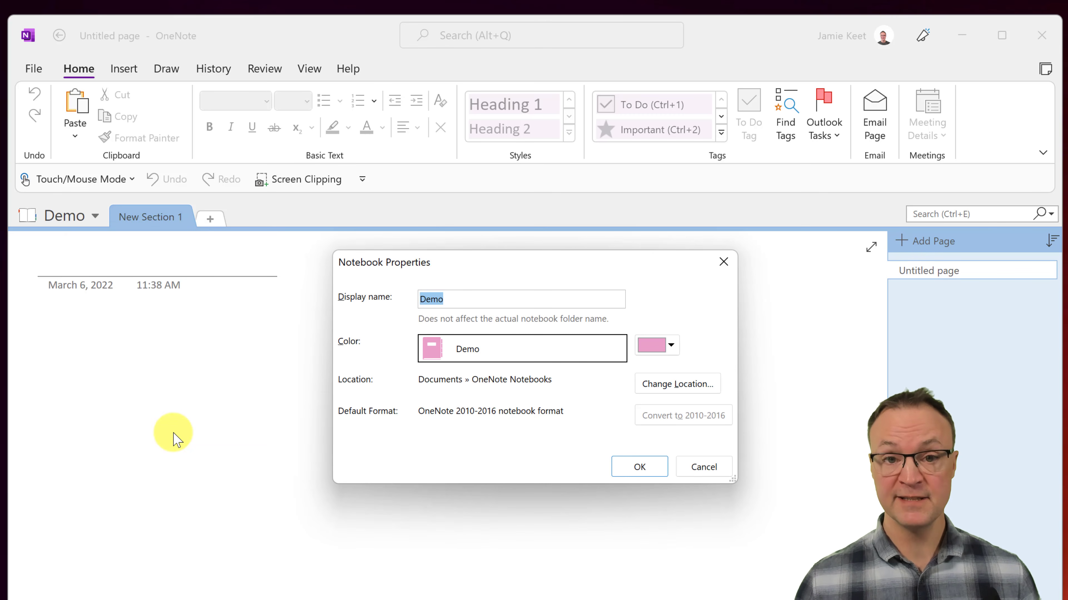
text(You)
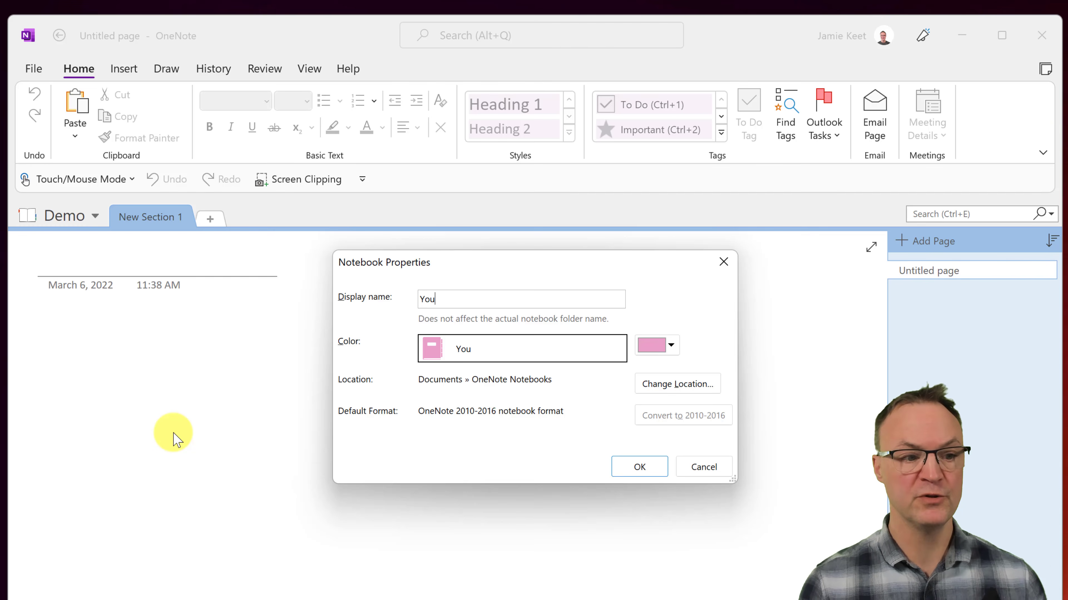
text(Tube Video)
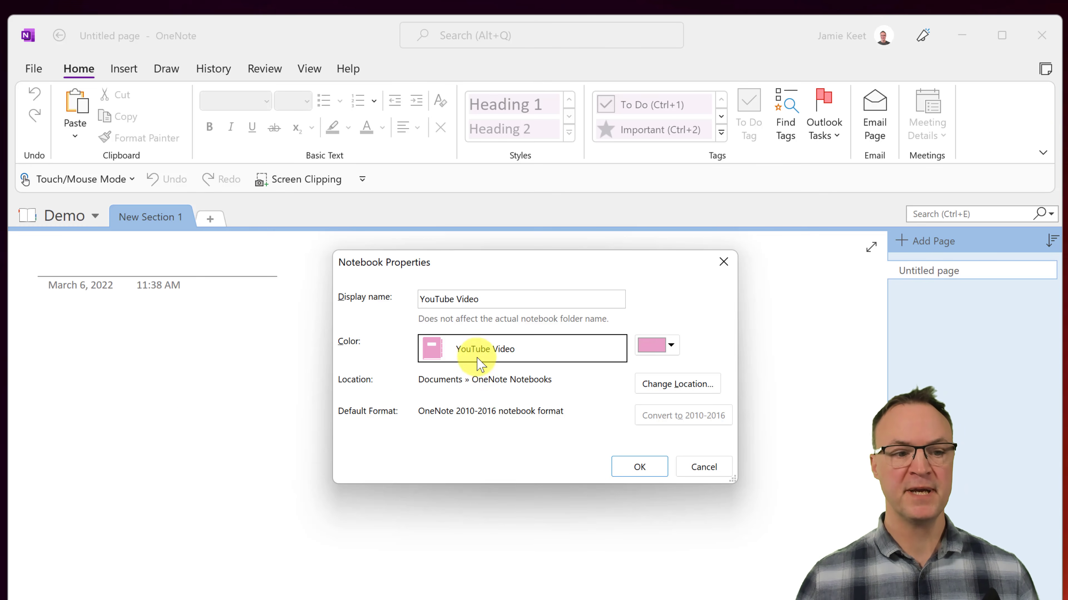
click(672, 351)
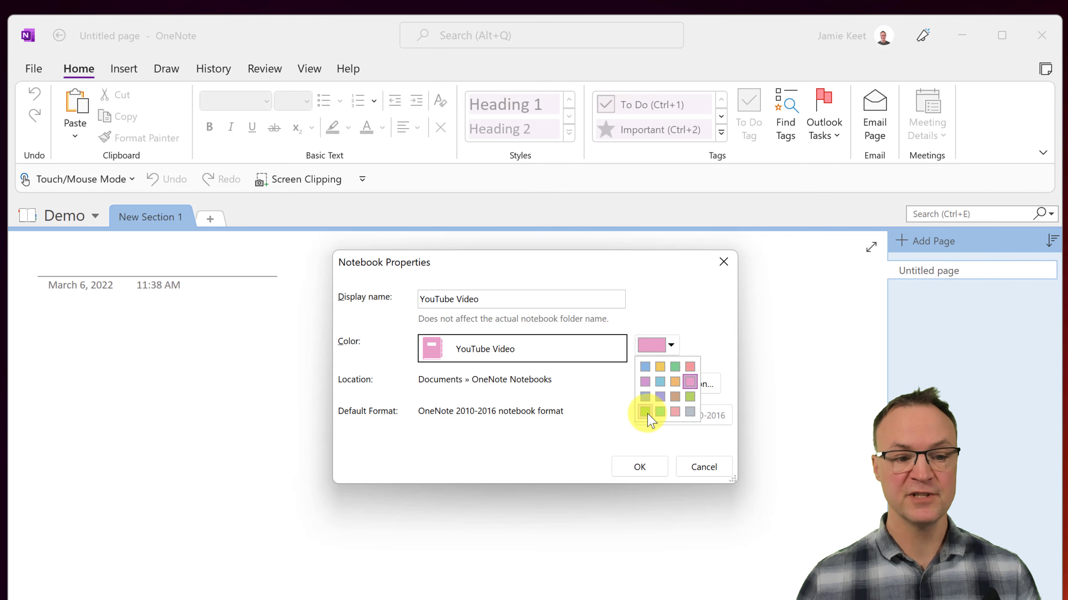
click(661, 411)
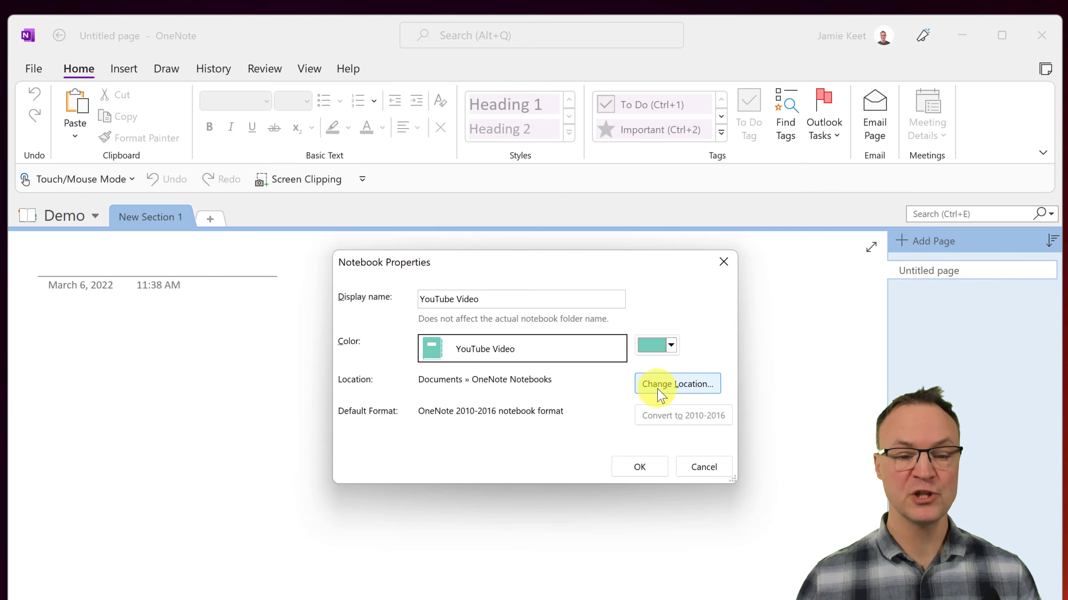
click(639, 467)
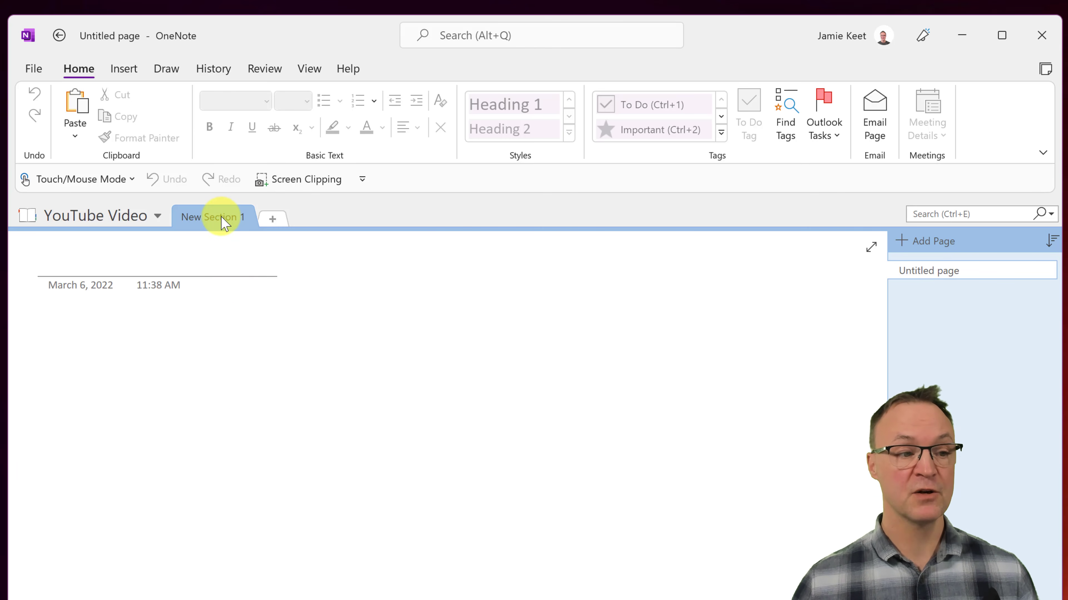
Rename the notebook's first section as Microsoft
right_click(211, 228)
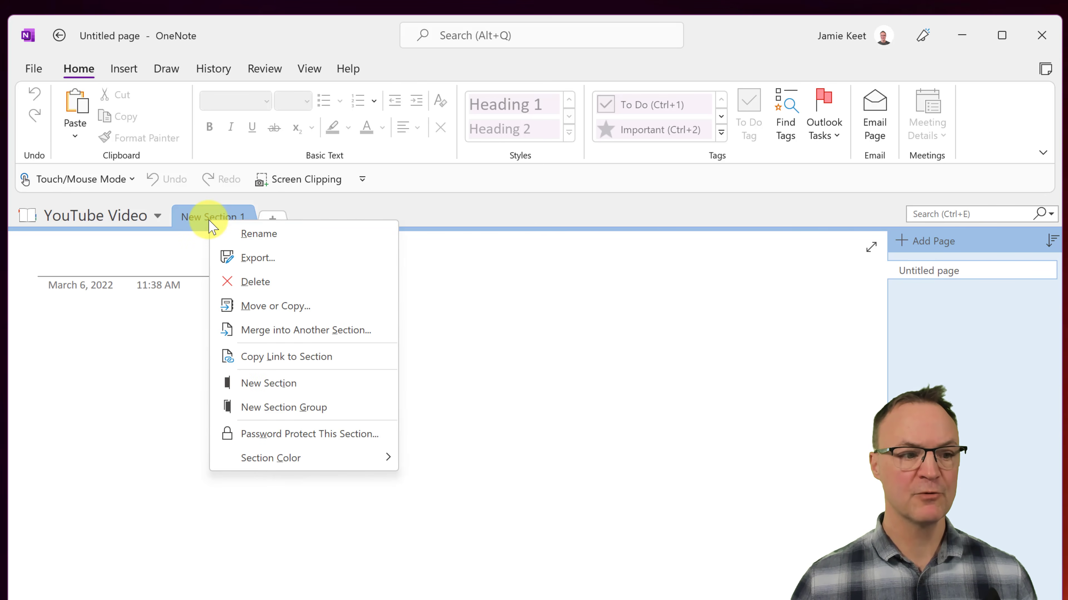
click(238, 233)
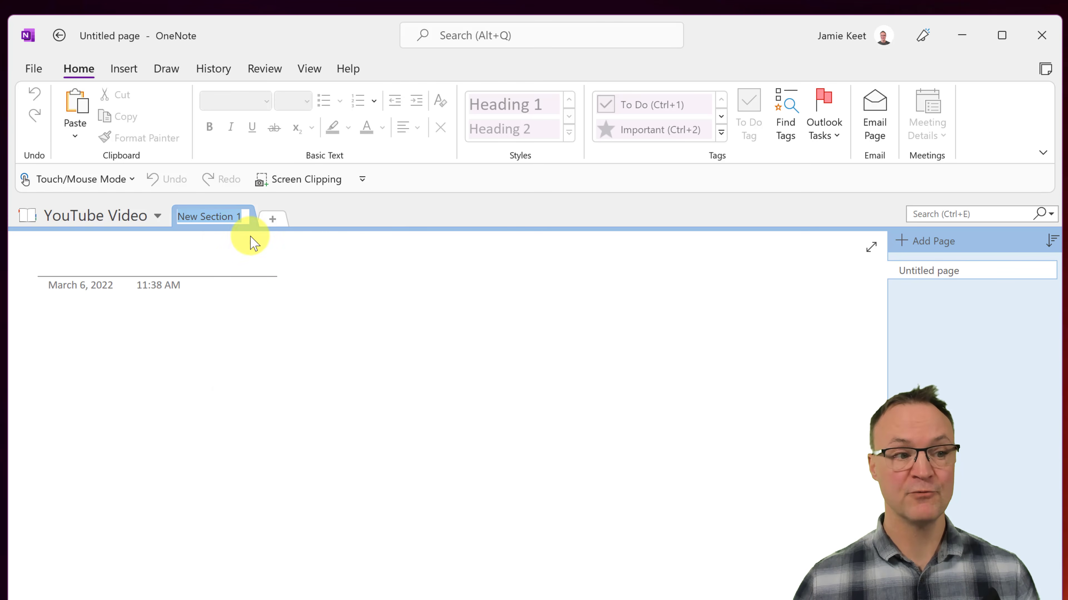
text(Microsoft)
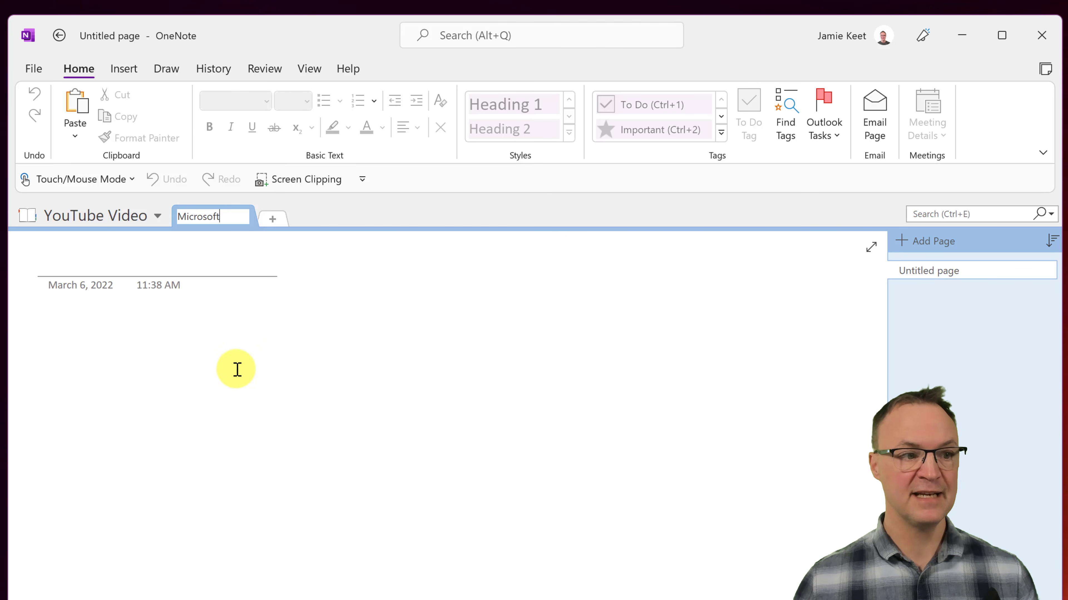
click(260, 406)
click(261, 412)
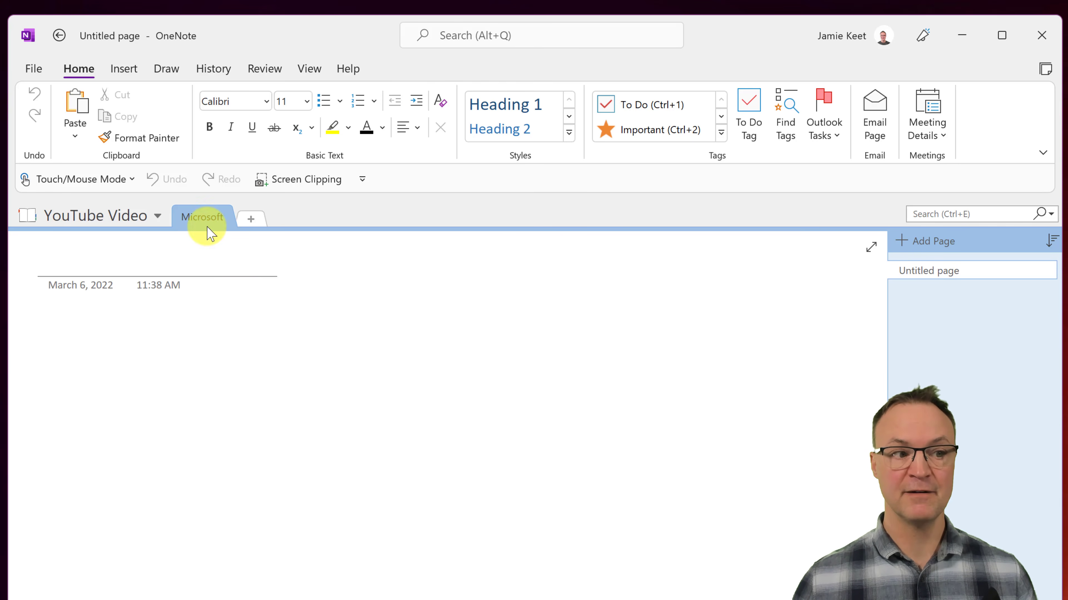
Add three more pages to the Microsoft section
click(939, 243)
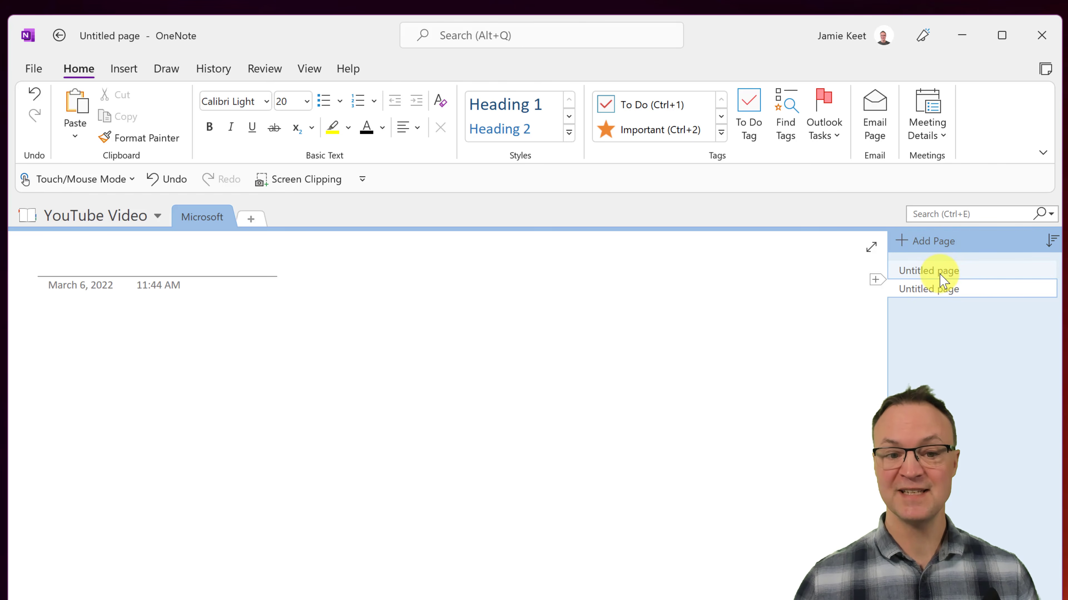
click(937, 242)
click(939, 243)
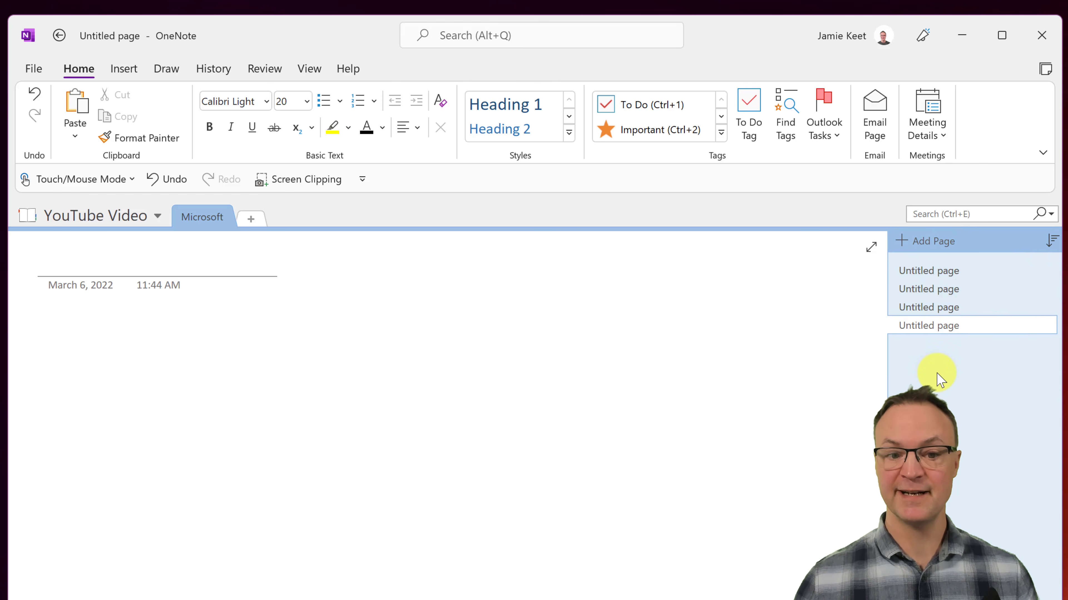
Title the first page of the Microsoft section OneNote, and switch to the untitled page below it
click(927, 270)
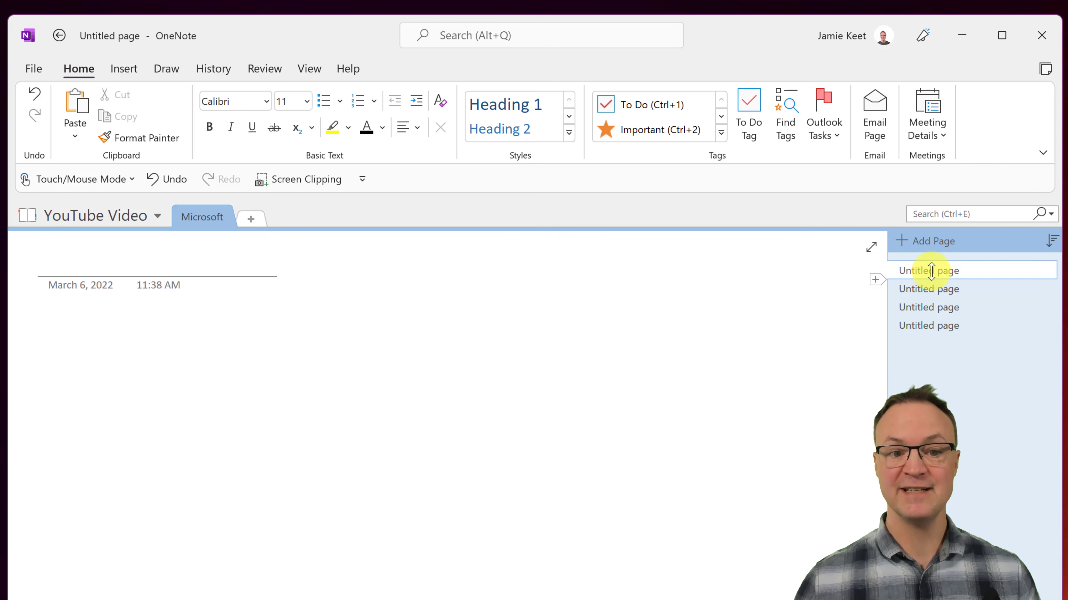
click(941, 272)
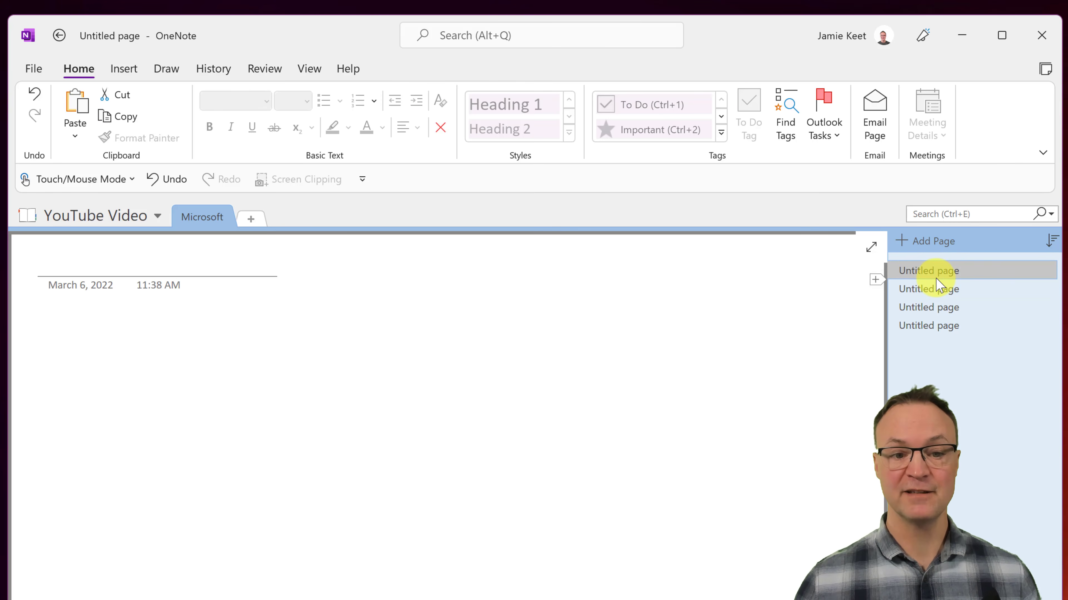
drag(951, 286, 949, 274)
click(136, 261)
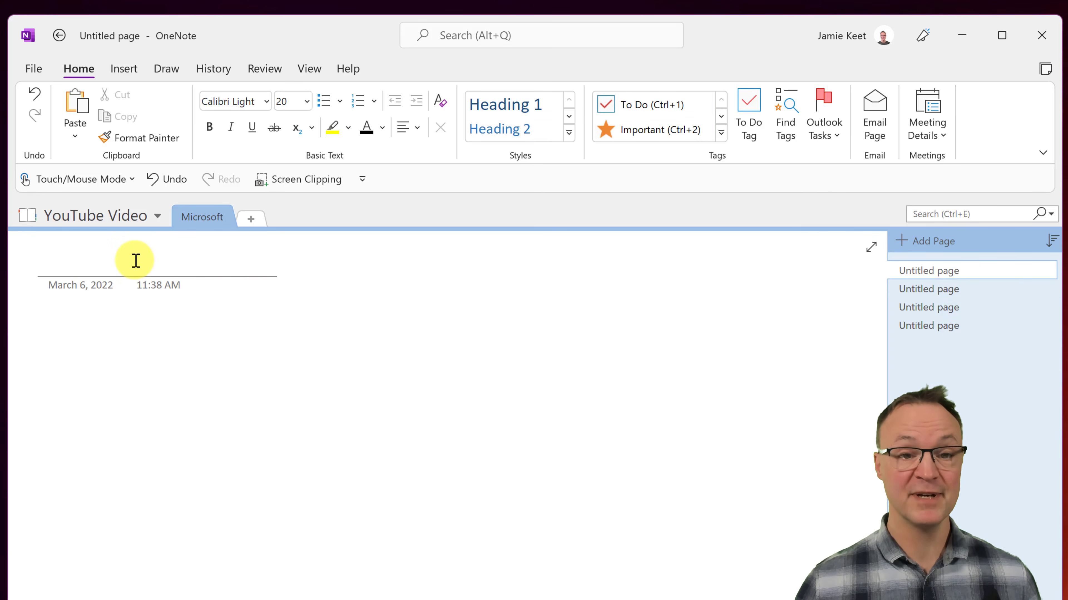
text(OneNote)
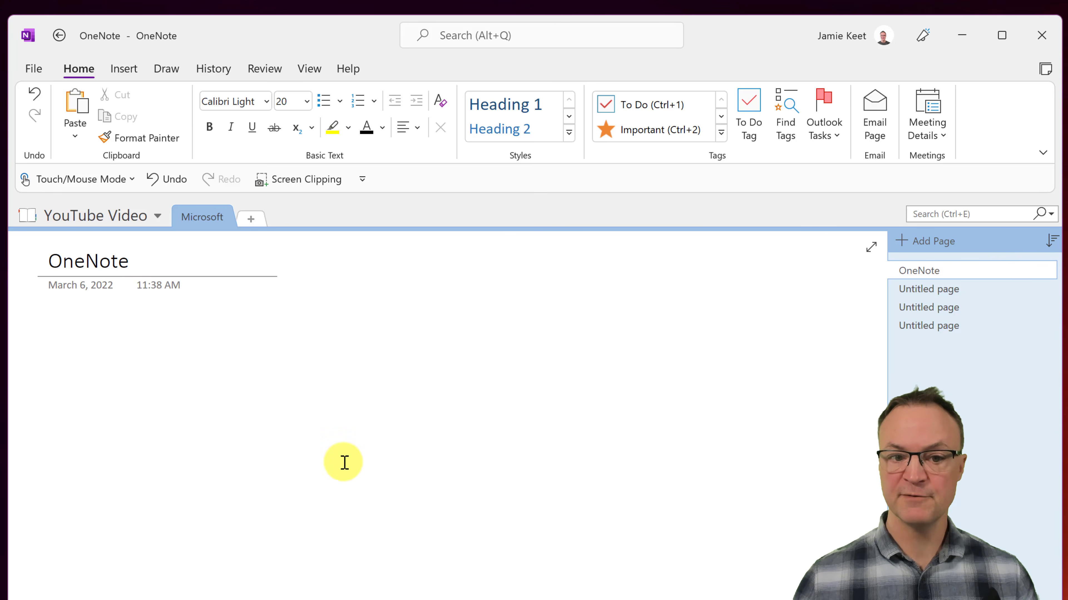
click(273, 465)
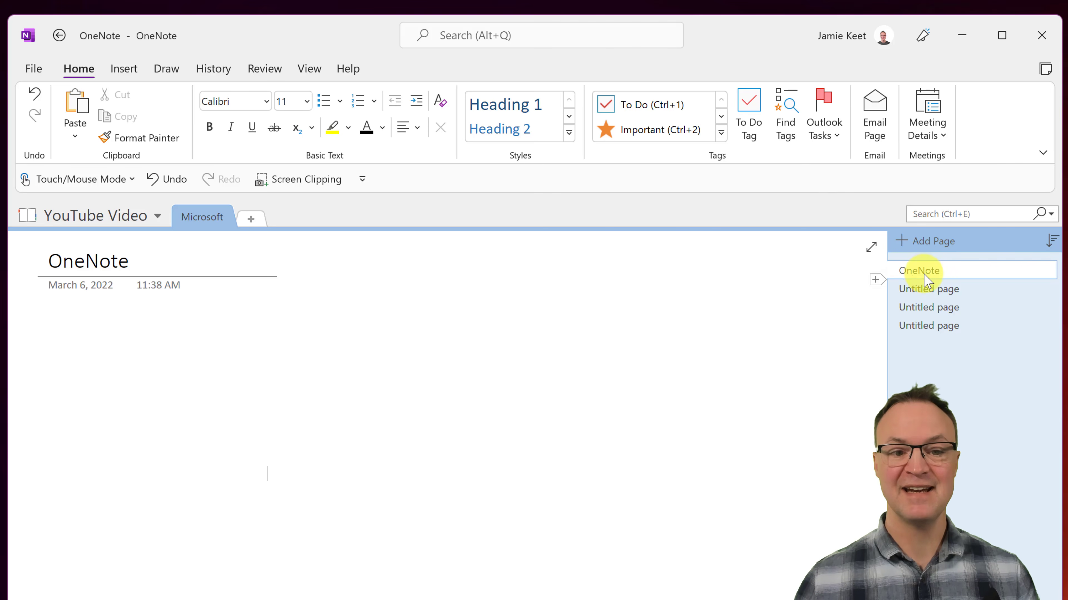
click(929, 300)
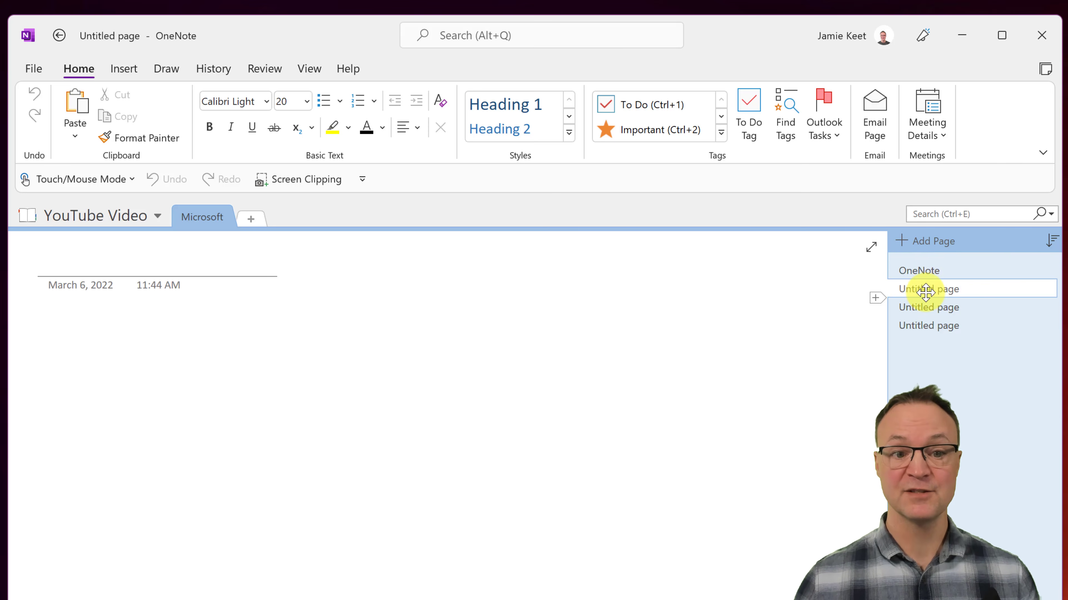
Title the three untitled pages of the Microsoft section Excel, Word and PowerPoint, in that order
text(Ex)
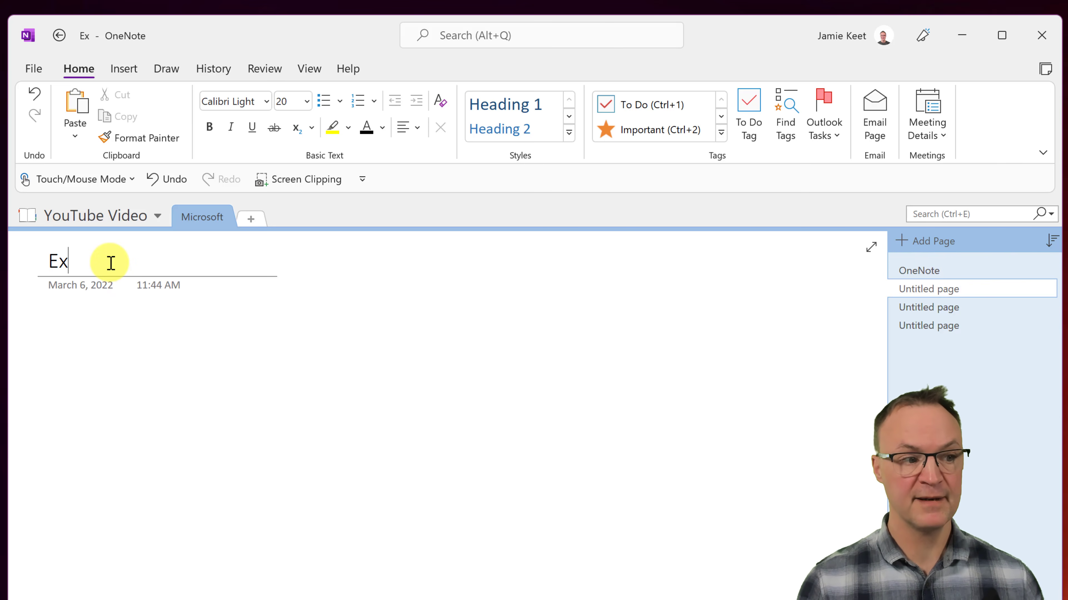
text(cel)
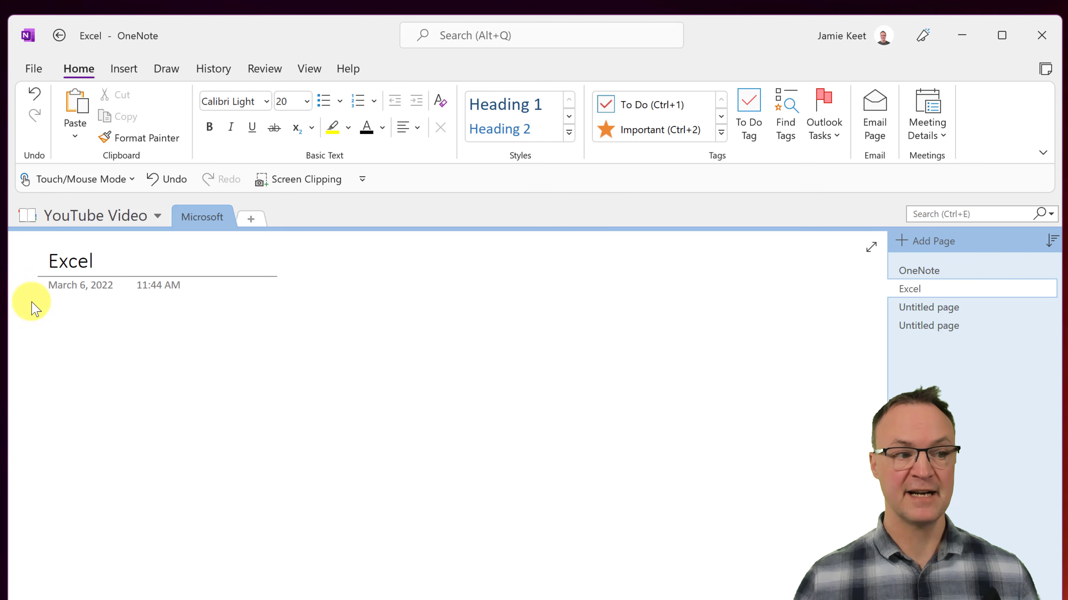
click(140, 421)
click(929, 307)
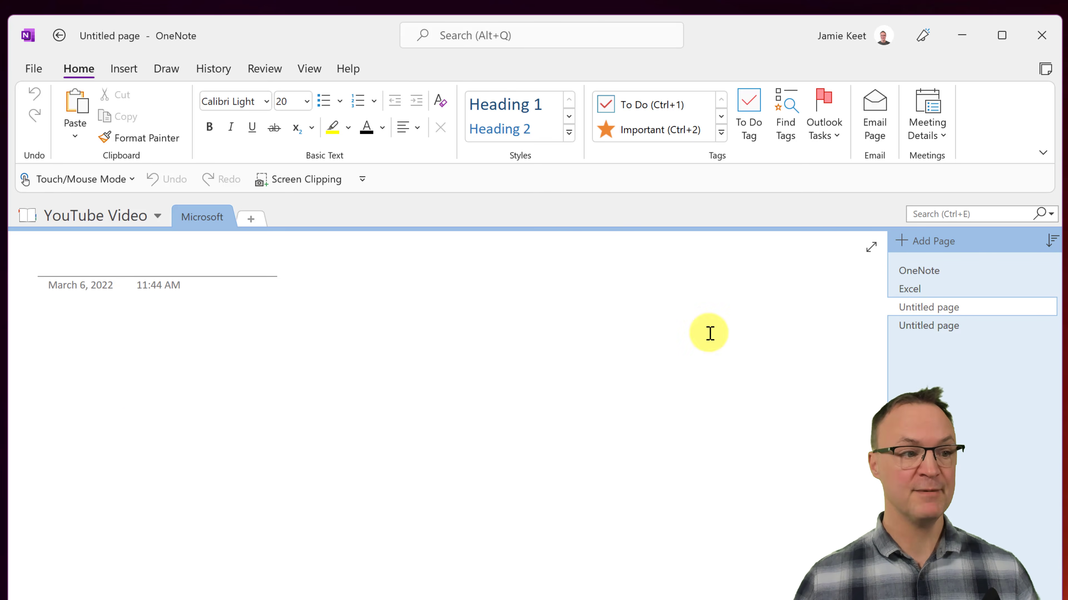
text(Word)
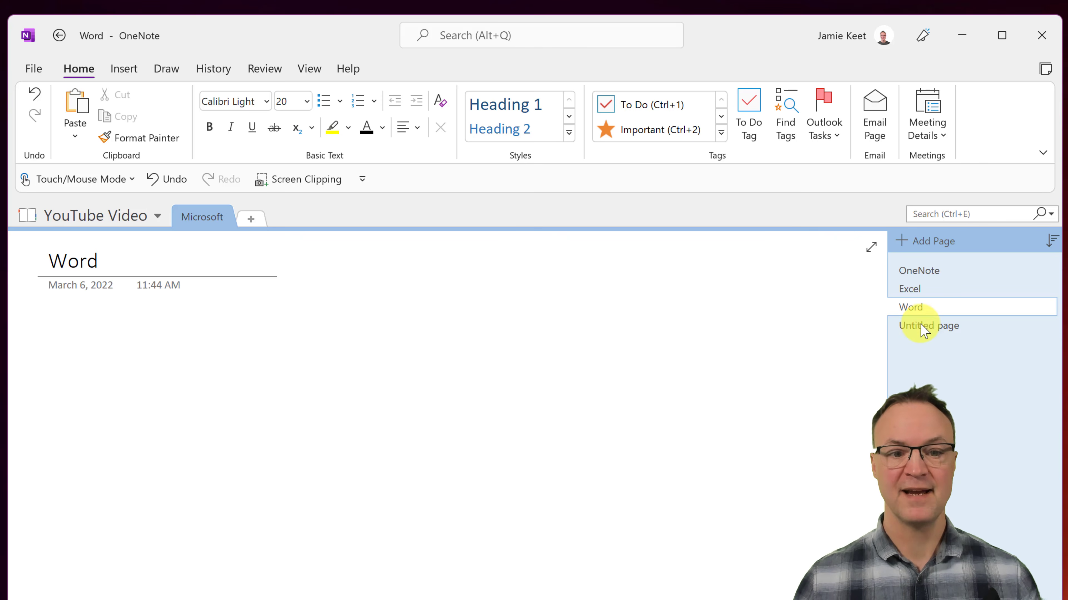
click(934, 328)
text(P)
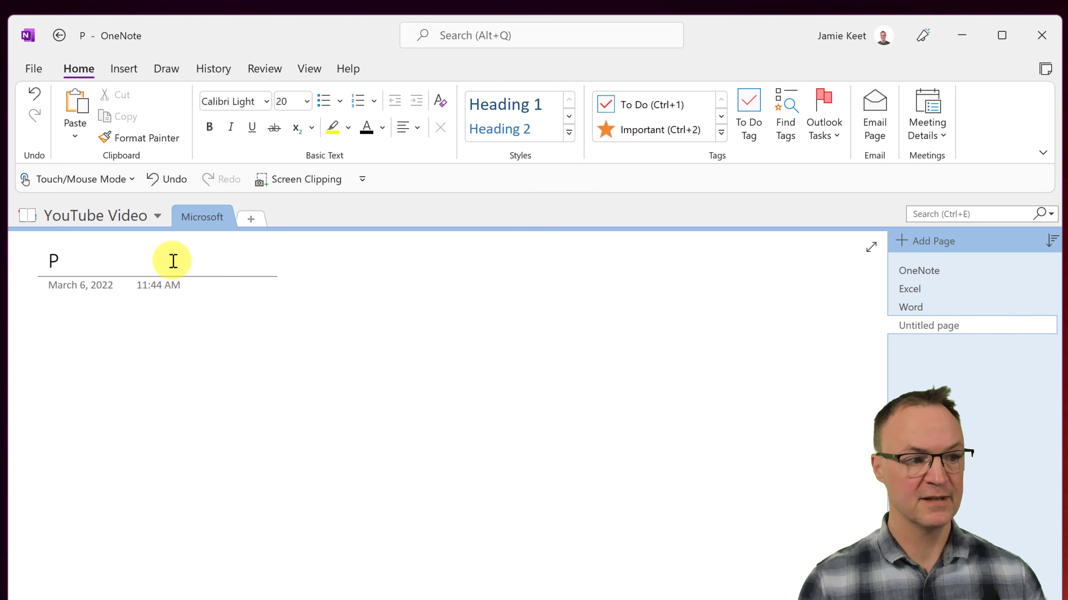
text(owerPoint)
key(Return)
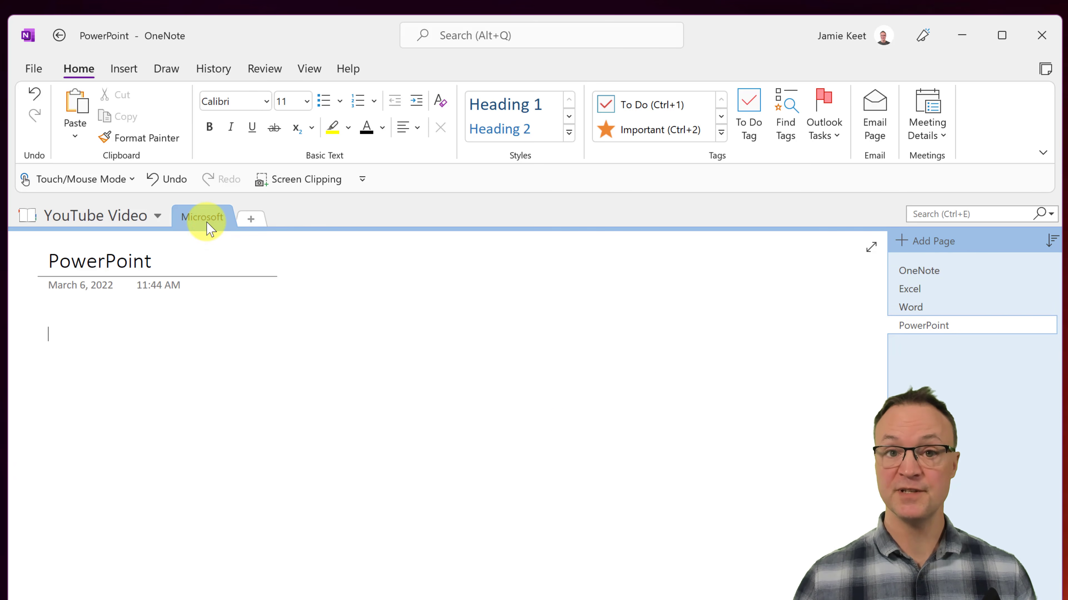
Add a new section named Google to the YouTube Video notebook
click(254, 219)
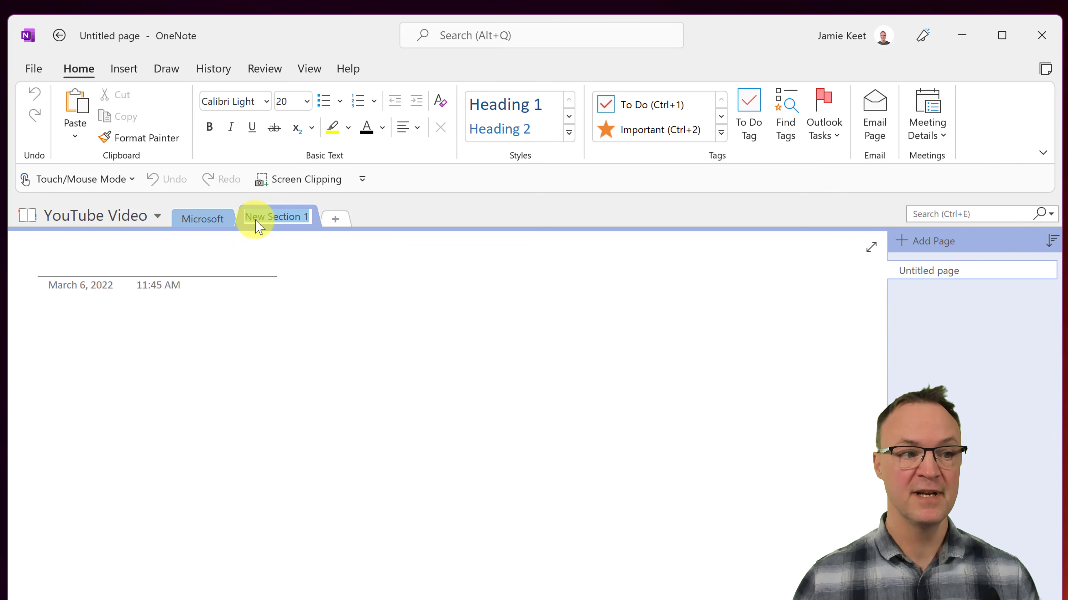
key(BackSpace)
text(Googl)
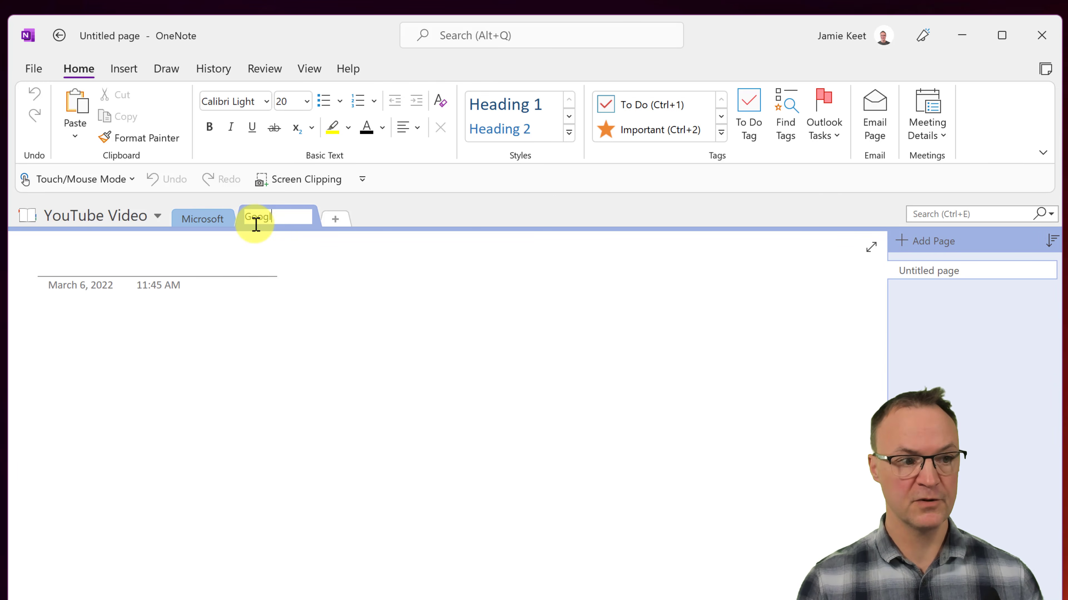
text(e)
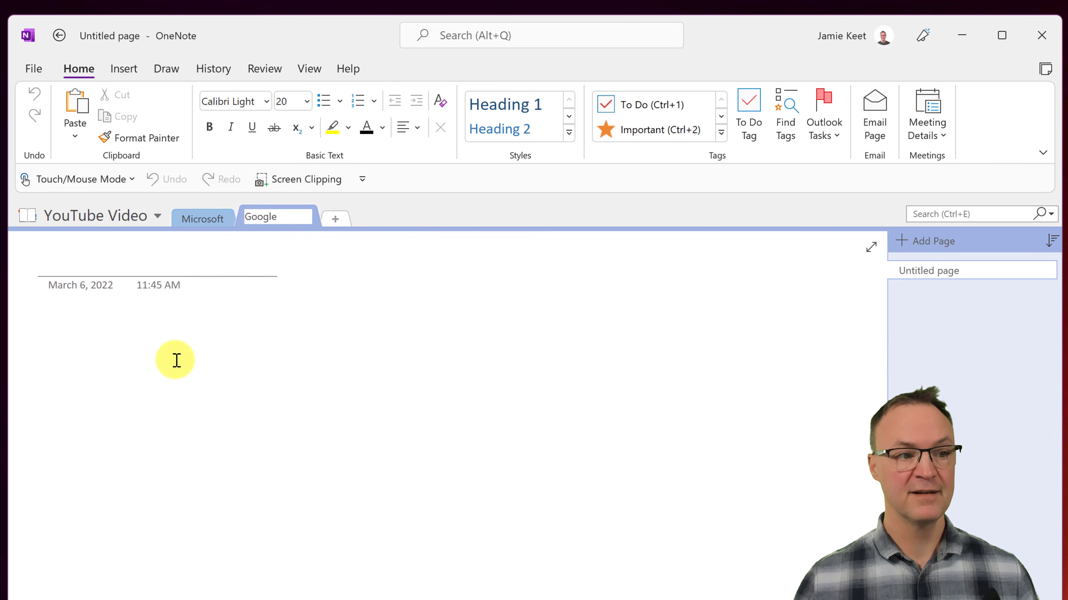
key(Return)
Set the Google section's color to red
right_click(263, 222)
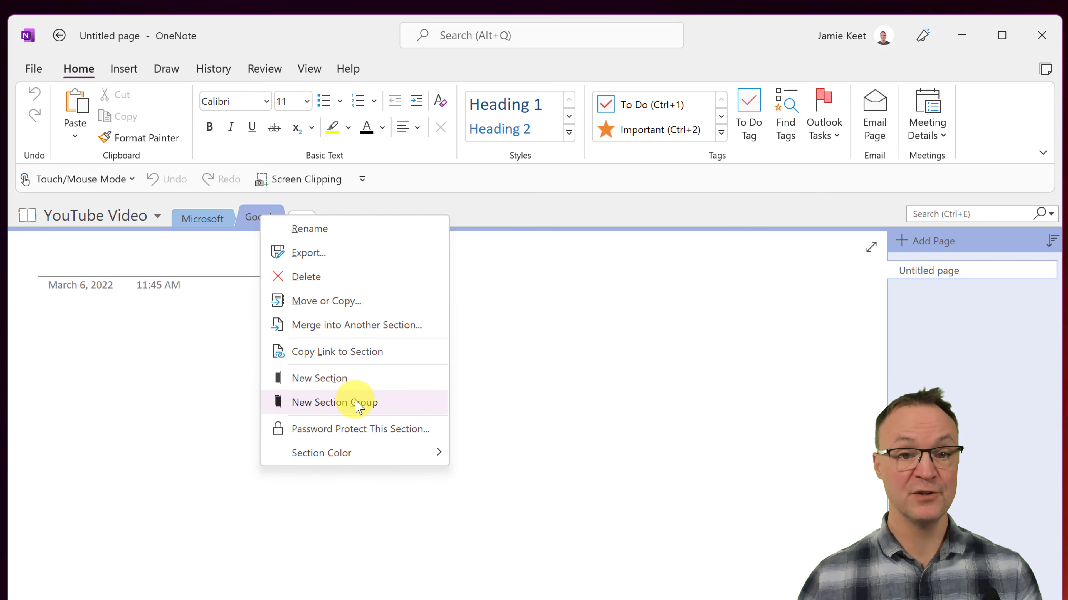
mouse_move(381, 457)
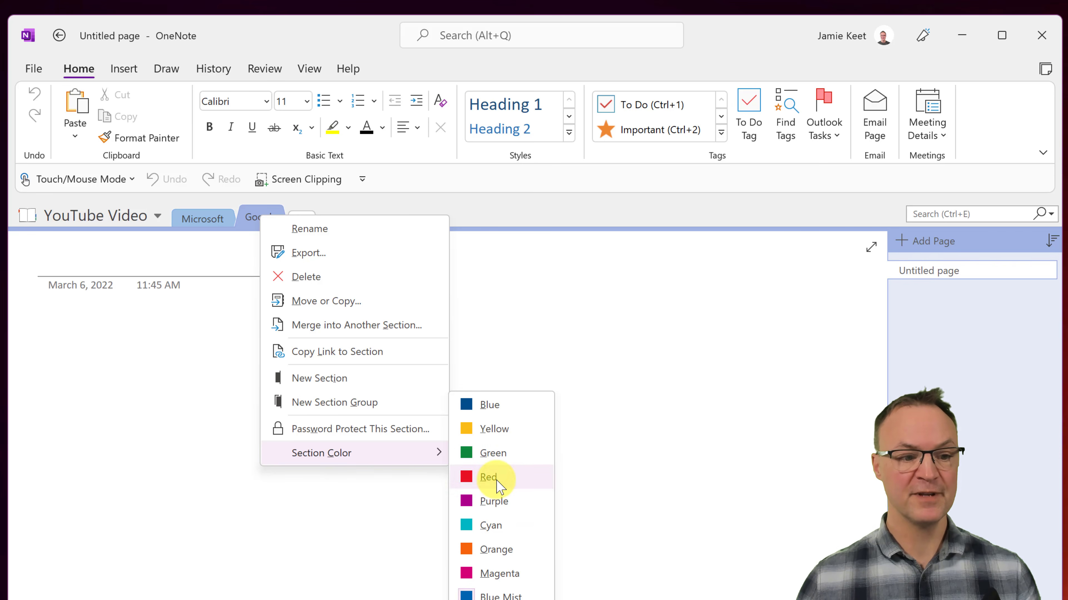
click(480, 478)
click(345, 473)
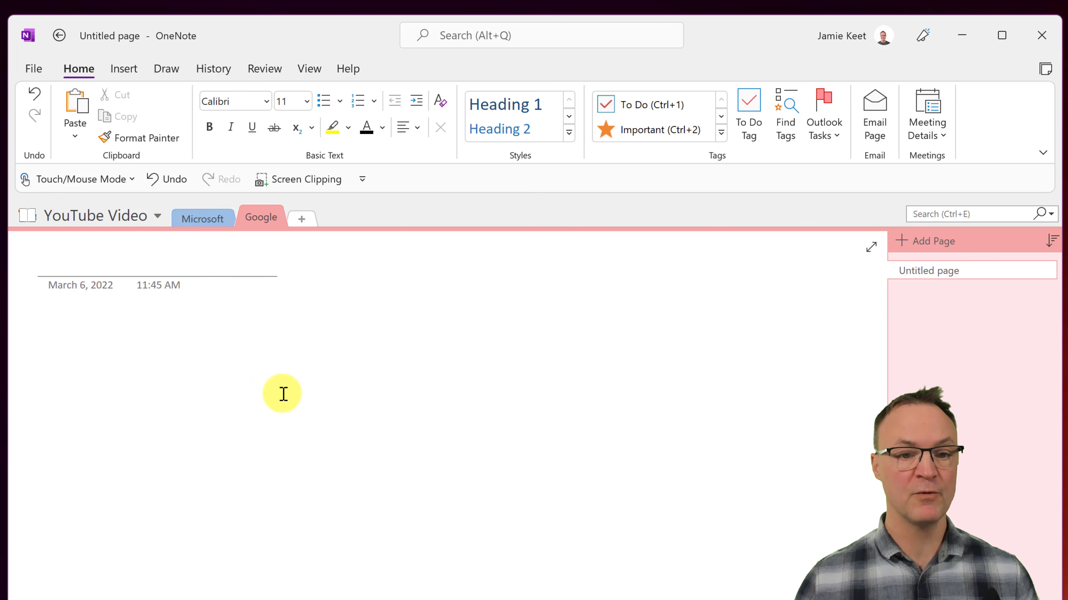
In the Google section, title the existing page Gmail and add a second page titled Drive
click(218, 223)
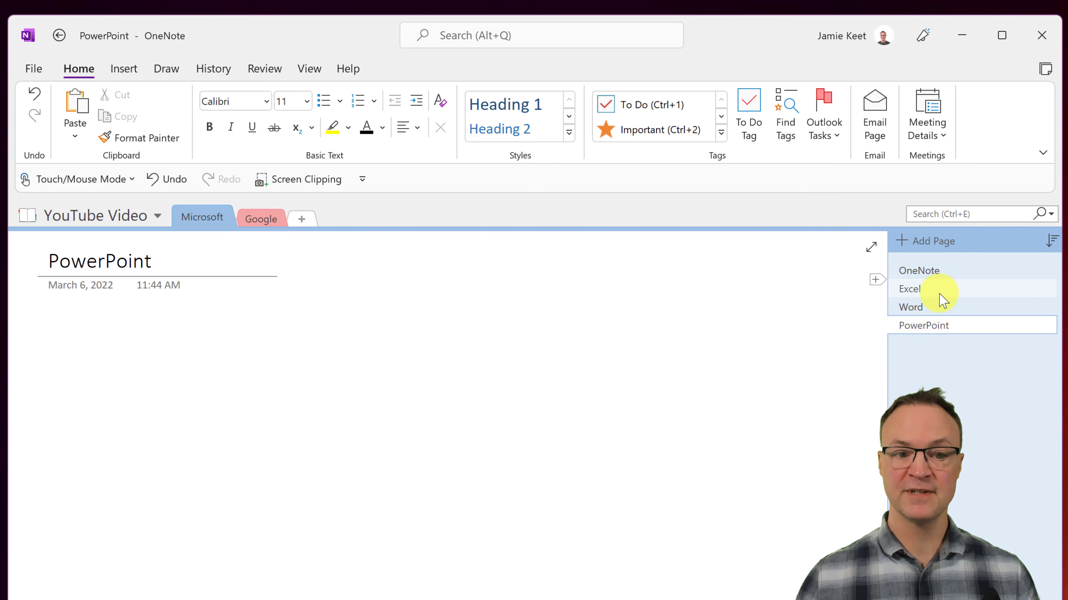
click(262, 220)
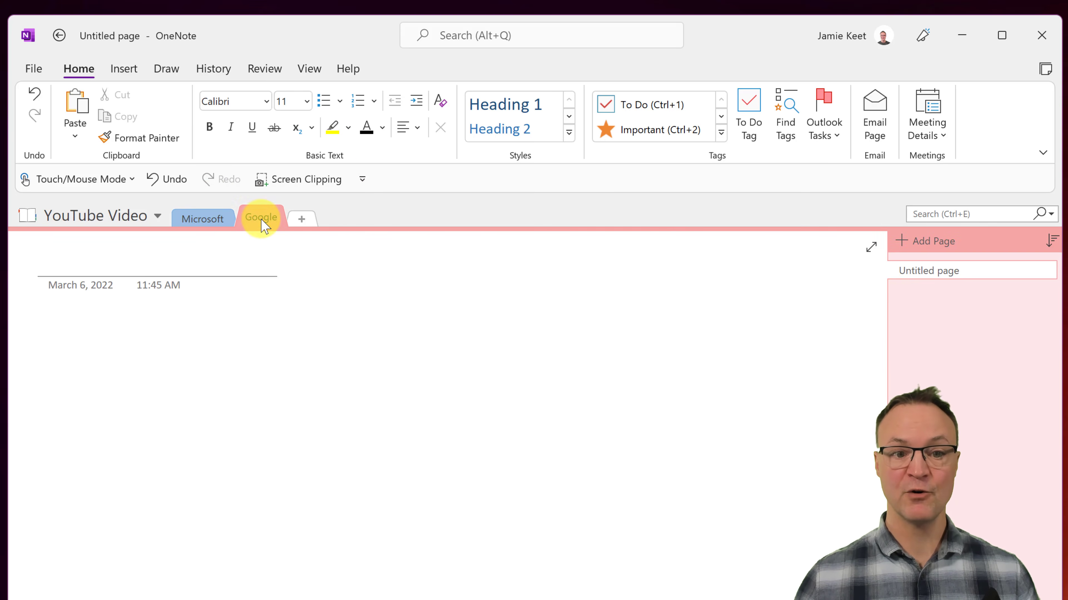
click(921, 271)
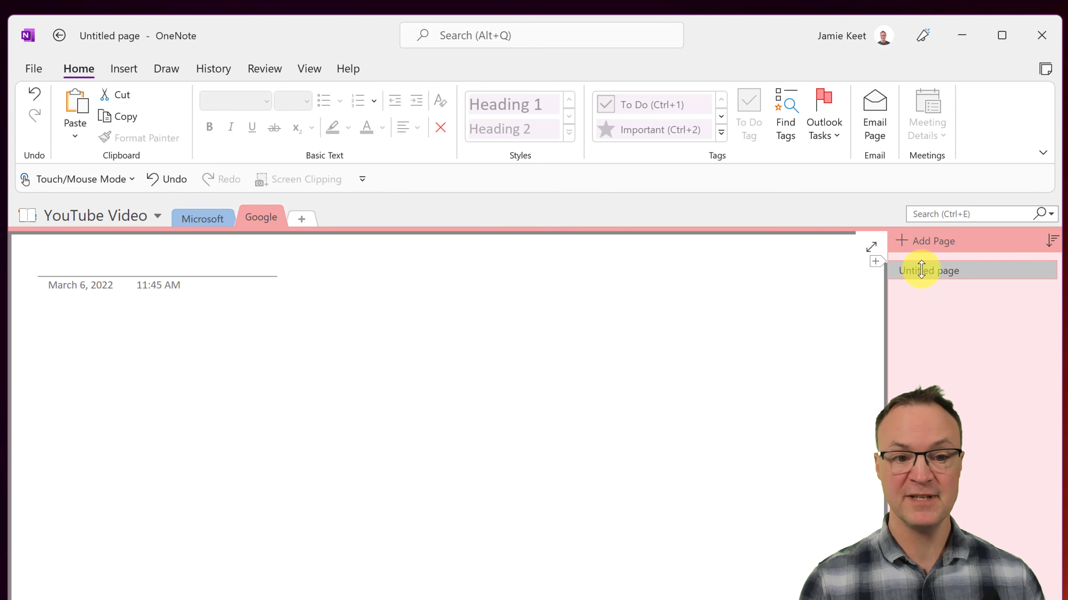
click(87, 265)
text(Gmail)
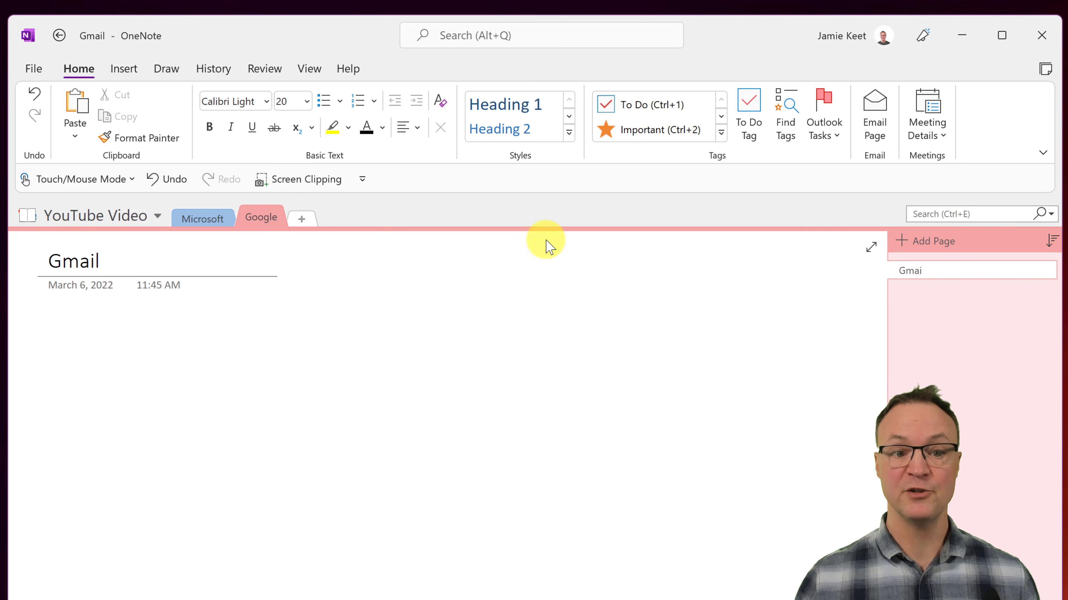
click(909, 242)
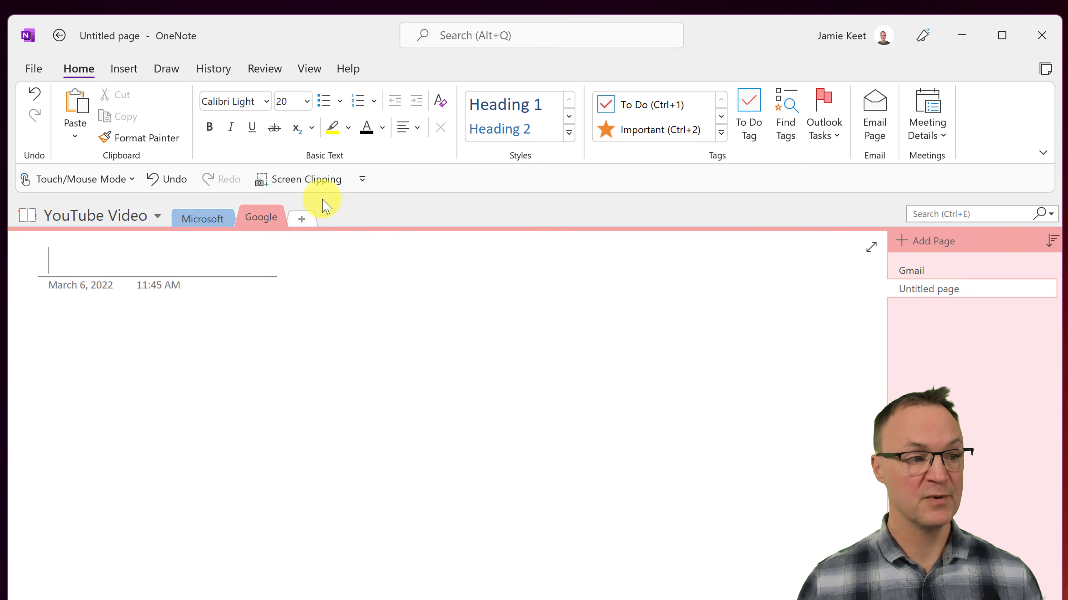
text(Drive)
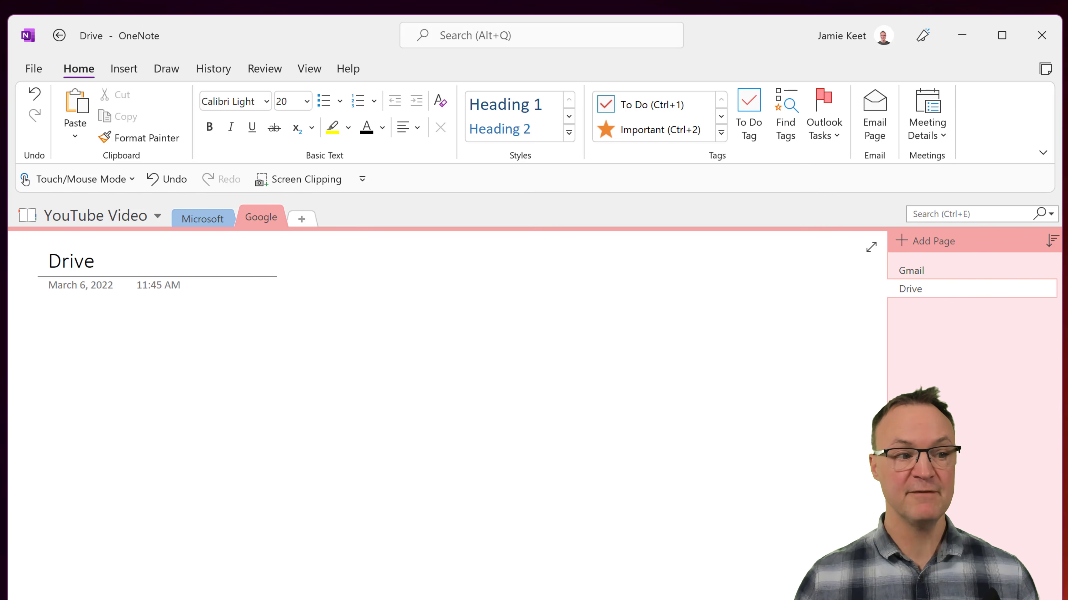
click(105, 478)
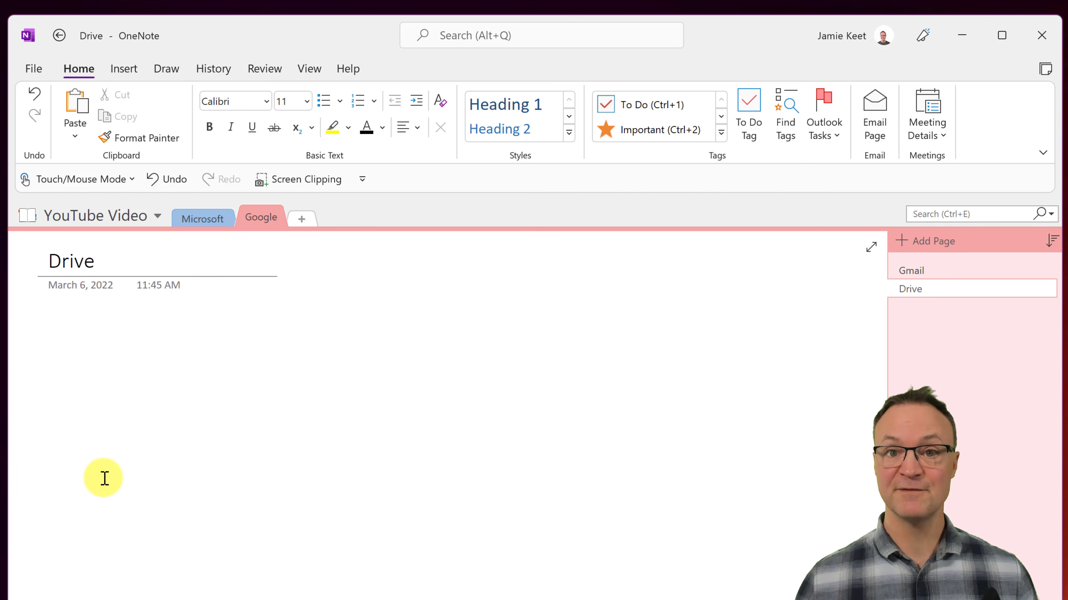
View the list of open notebooks and close it again
click(208, 414)
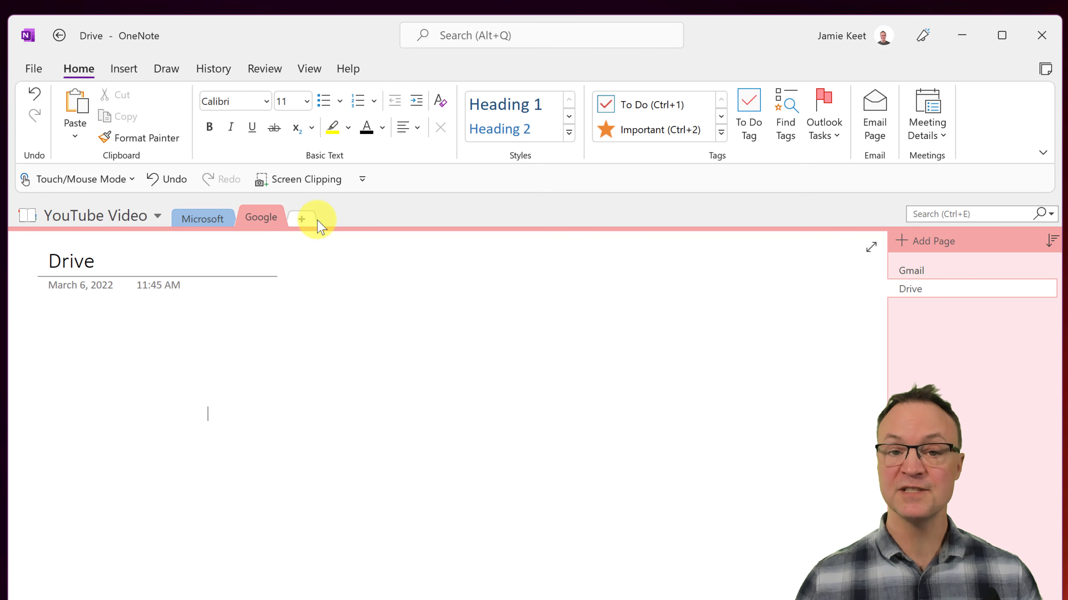
click(158, 218)
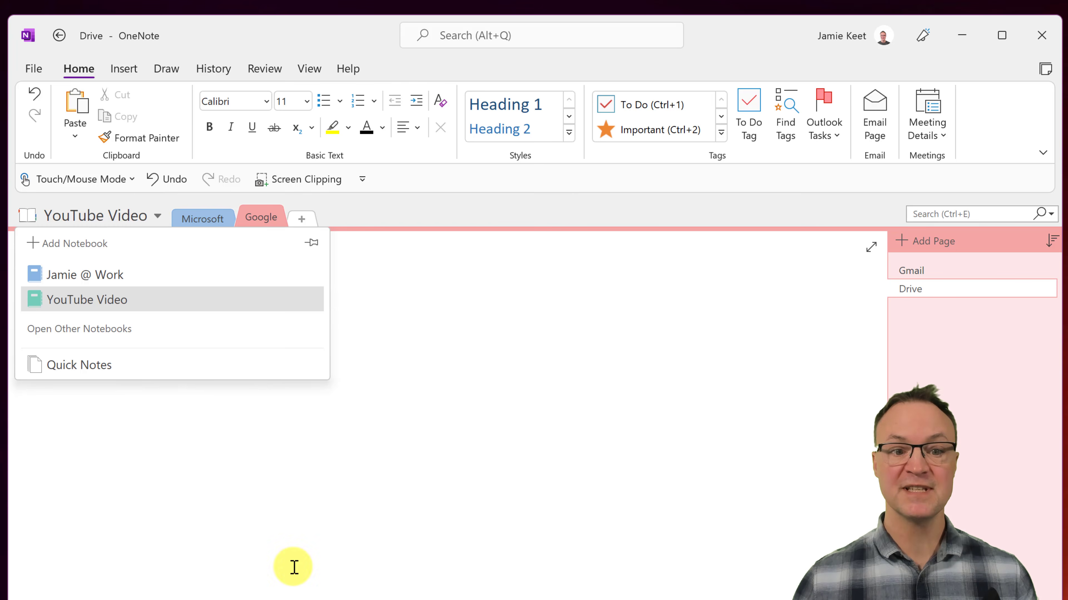
click(171, 520)
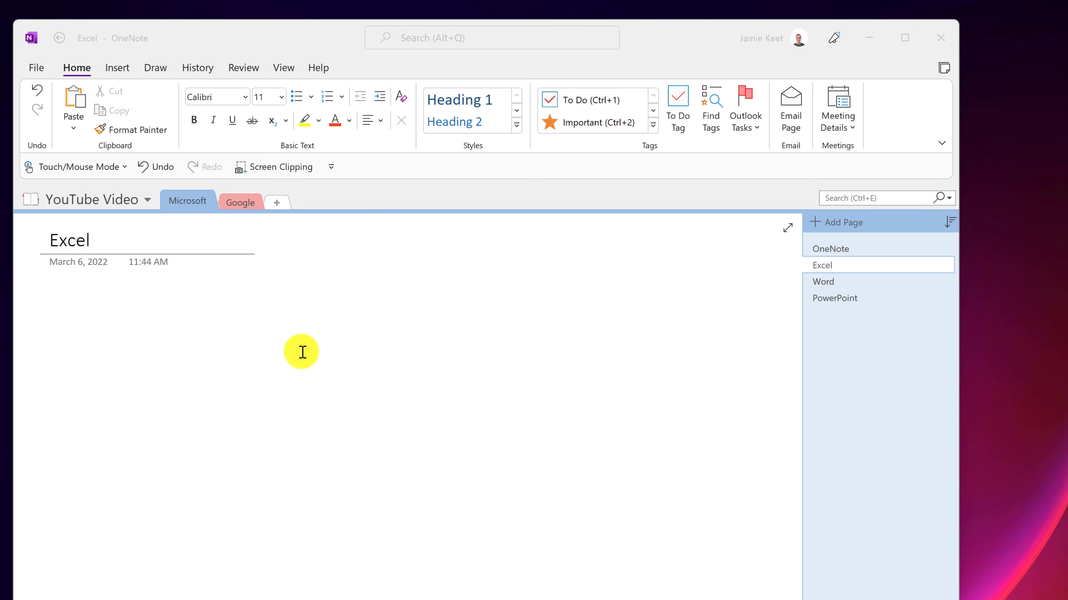
Add a note reading Pivot Tables to the Excel page and move it closer to the page title
click(432, 339)
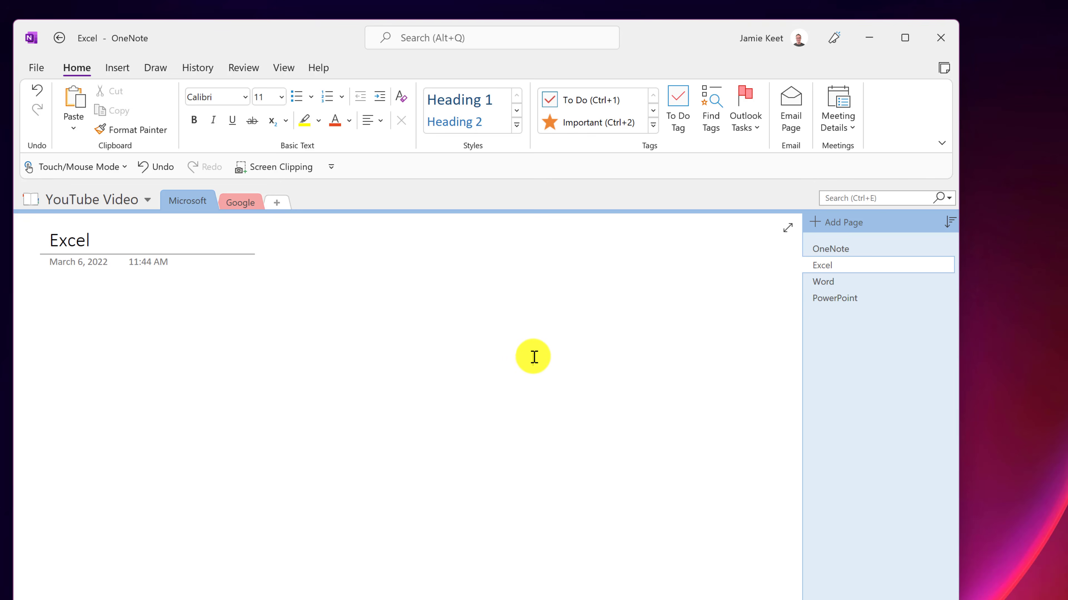
text(Pi)
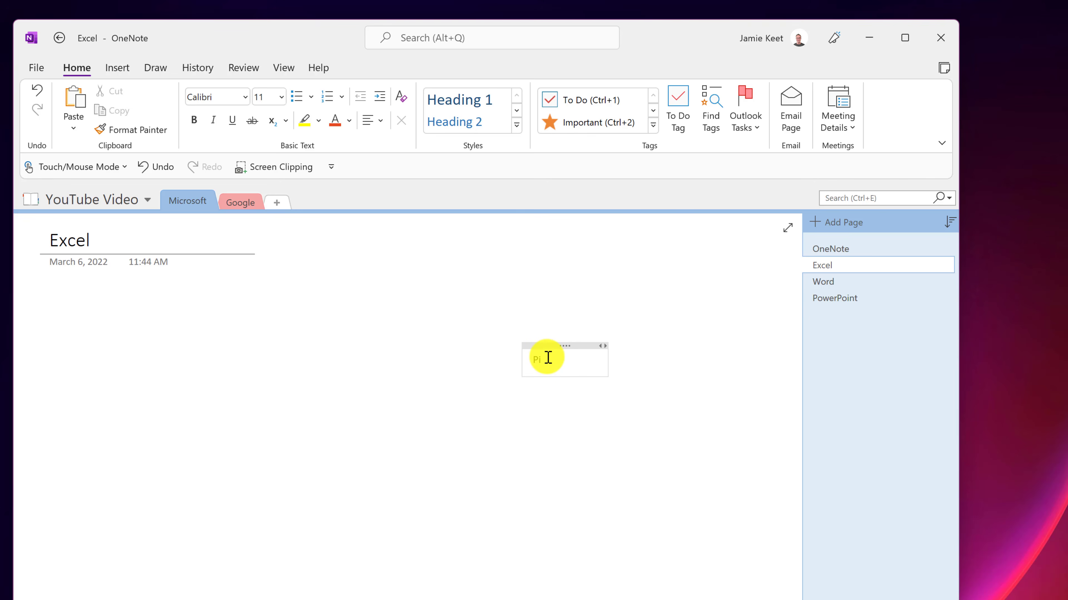
text(vot Tables)
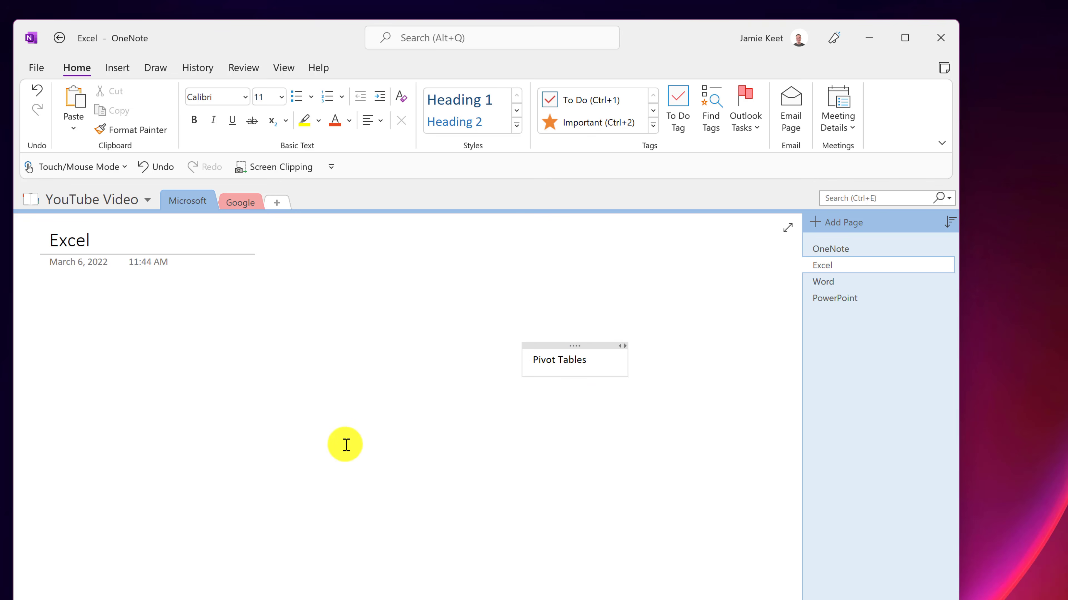
key(Return)
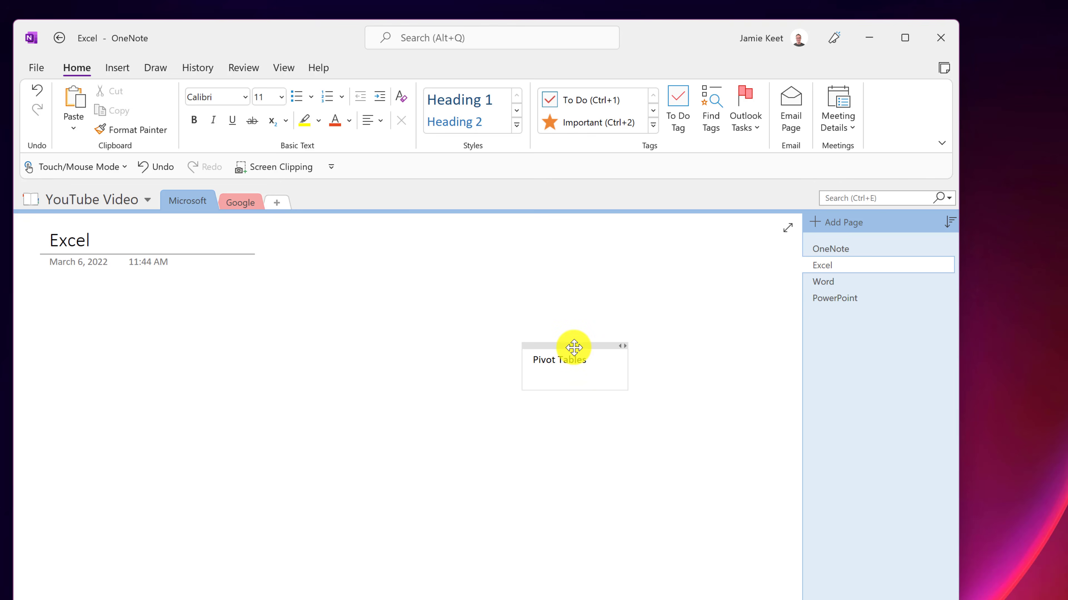
drag(574, 347, 331, 321)
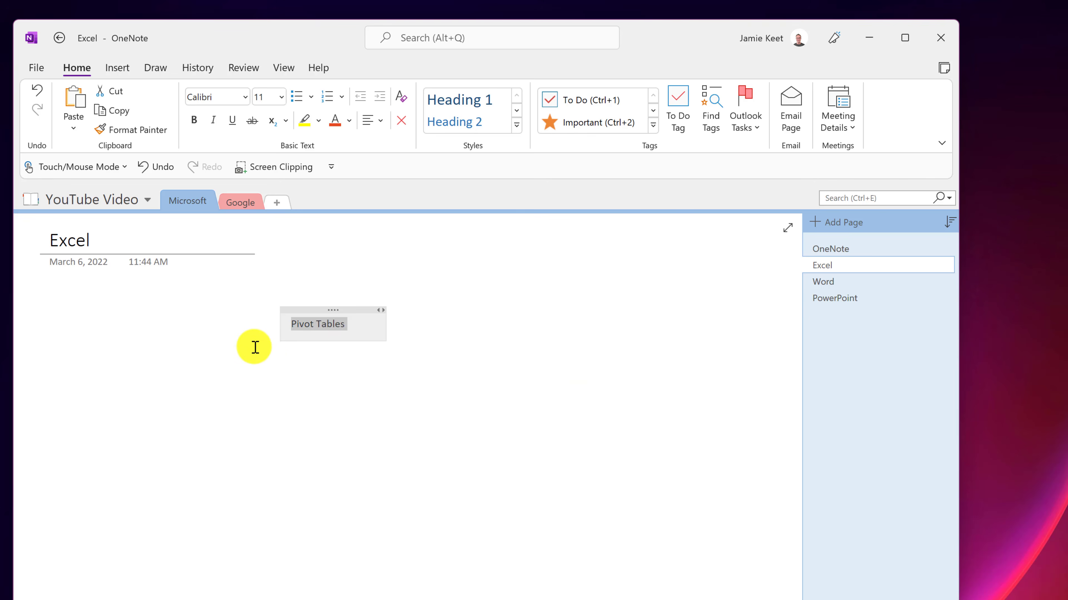
click(301, 371)
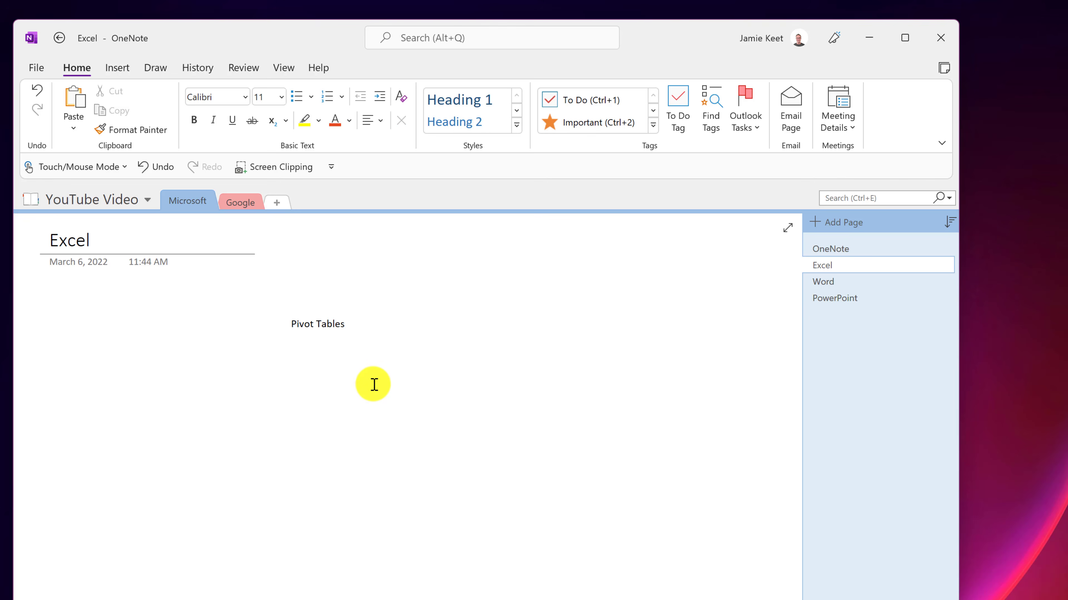
Format the Pivot Tables text in Arial Black, size 16, with a red font color
drag(357, 327, 279, 324)
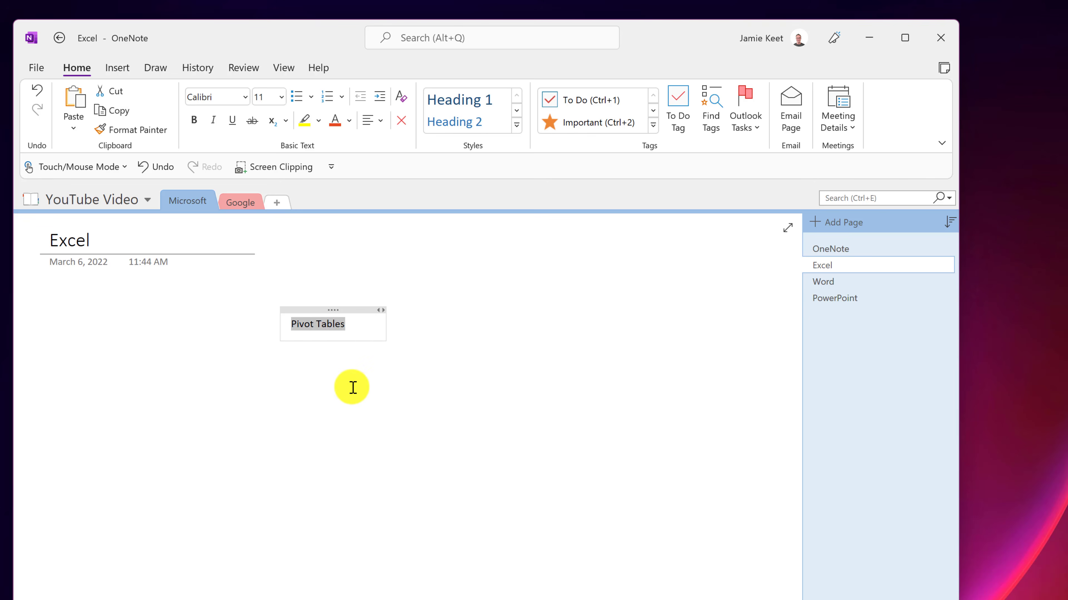
click(355, 327)
drag(355, 326, 290, 322)
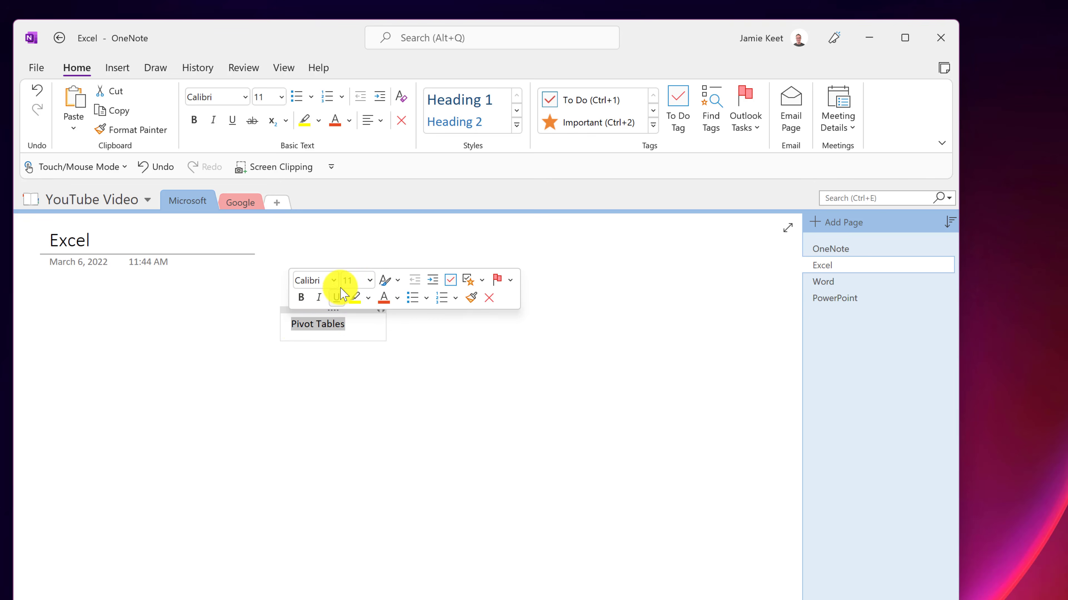
click(333, 280)
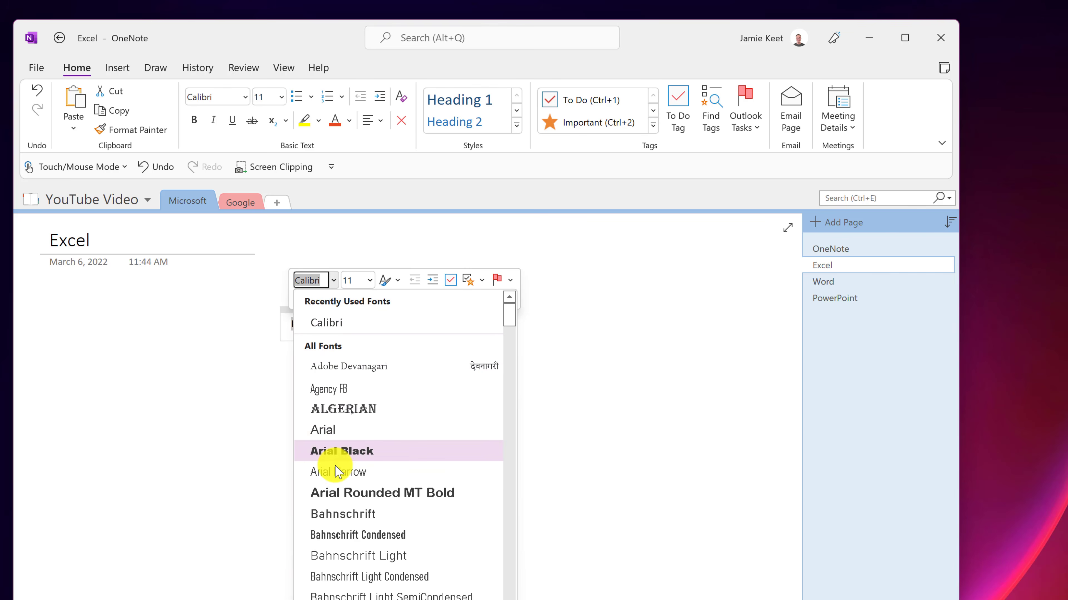
click(348, 451)
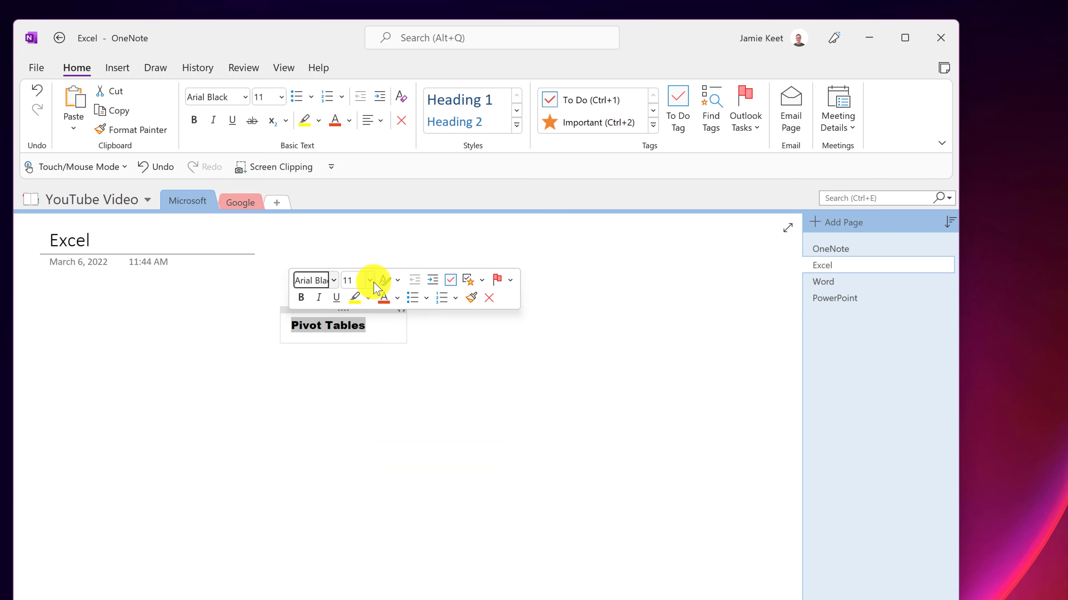
click(370, 280)
click(355, 453)
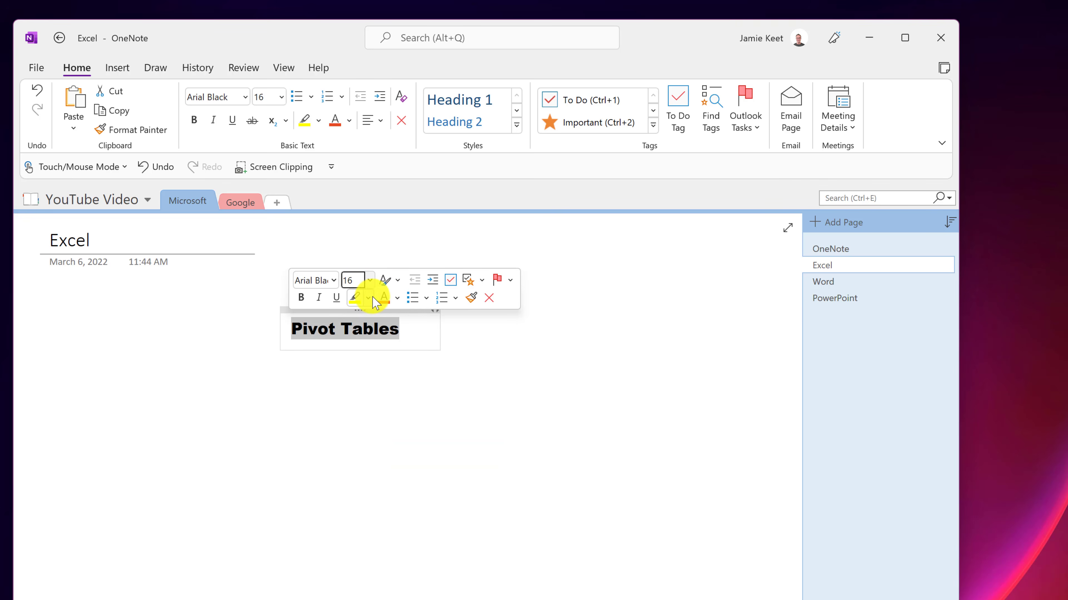
click(397, 298)
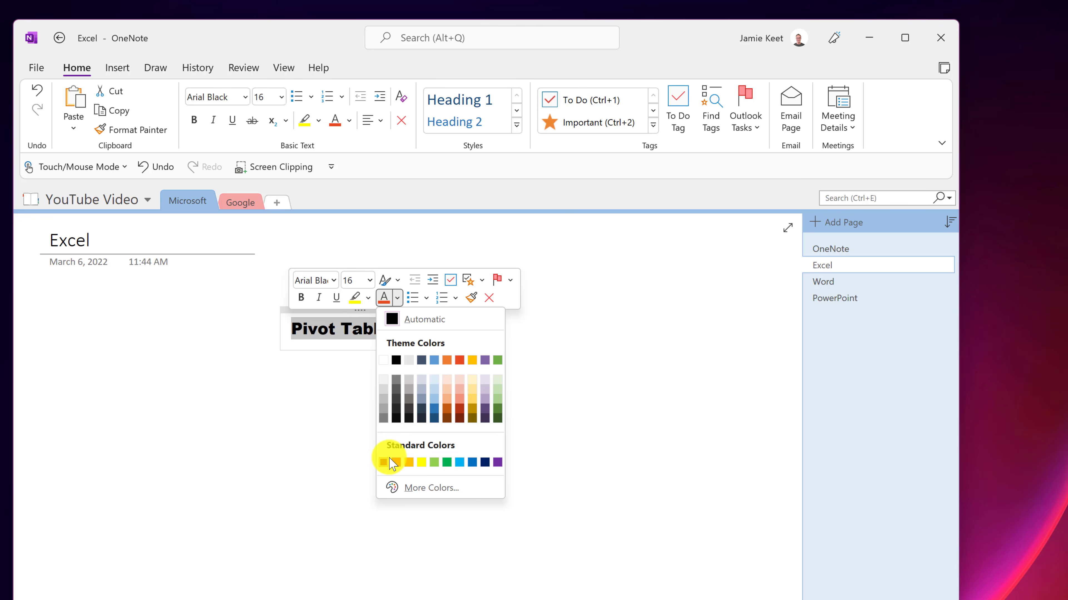
click(396, 463)
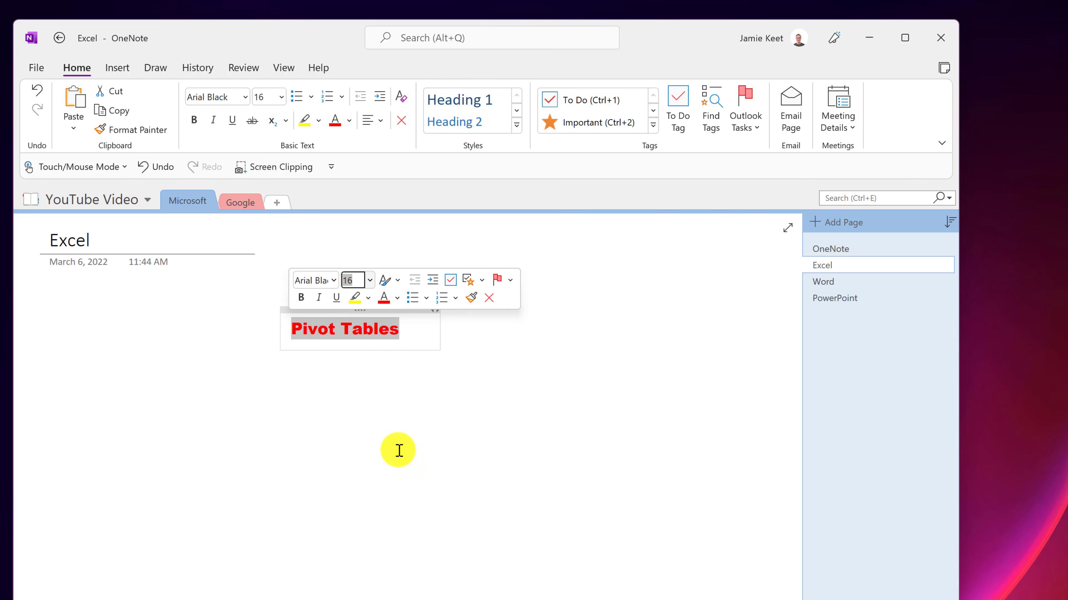
Make the Pivot Tables text bold and apply the To Do and Important tags to it
click(307, 301)
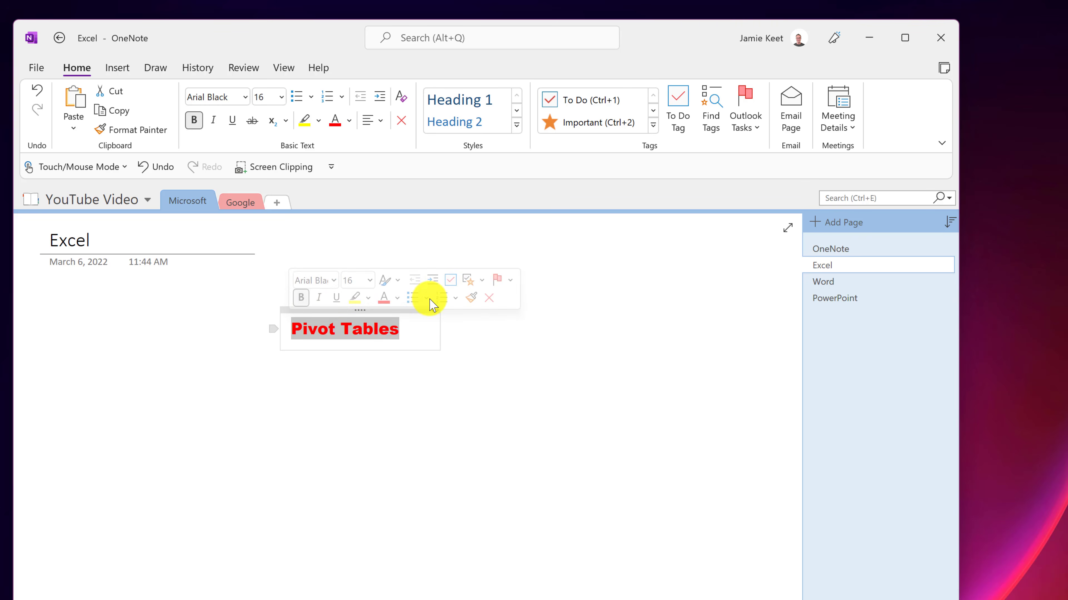
click(452, 281)
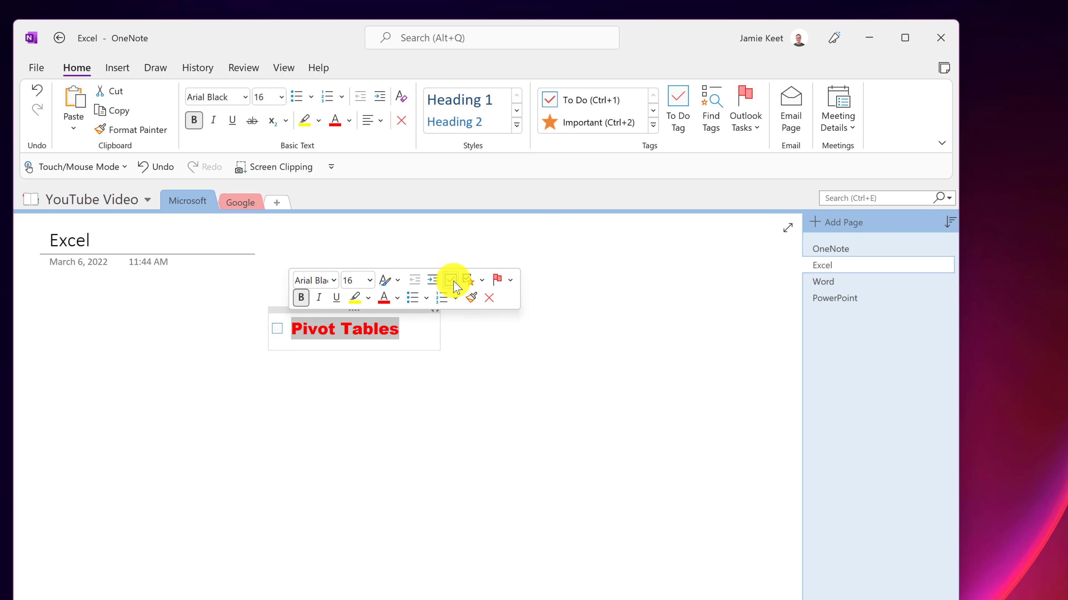
click(483, 285)
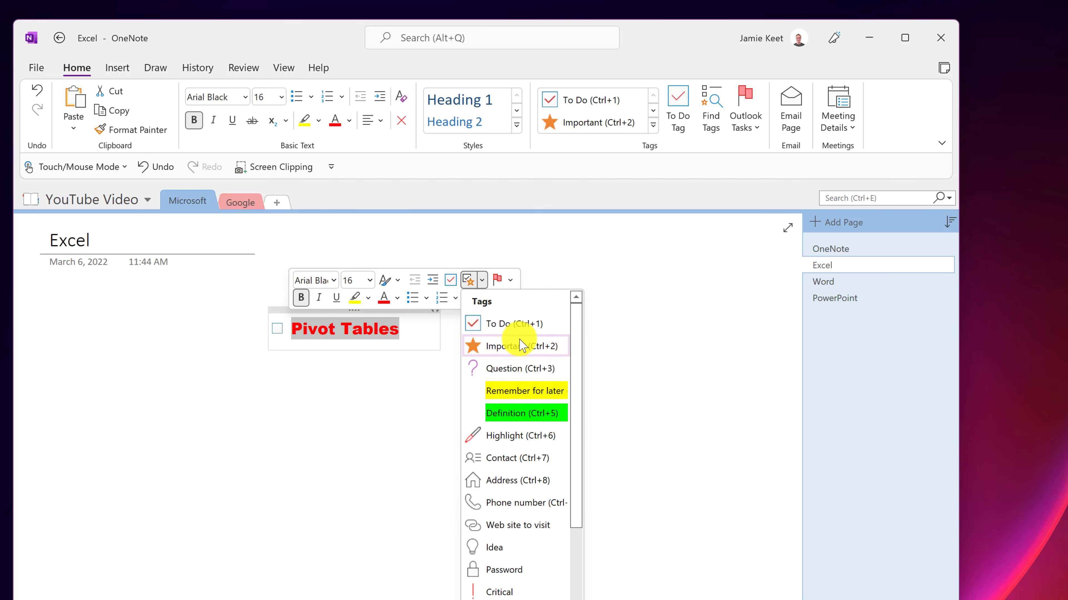
click(492, 347)
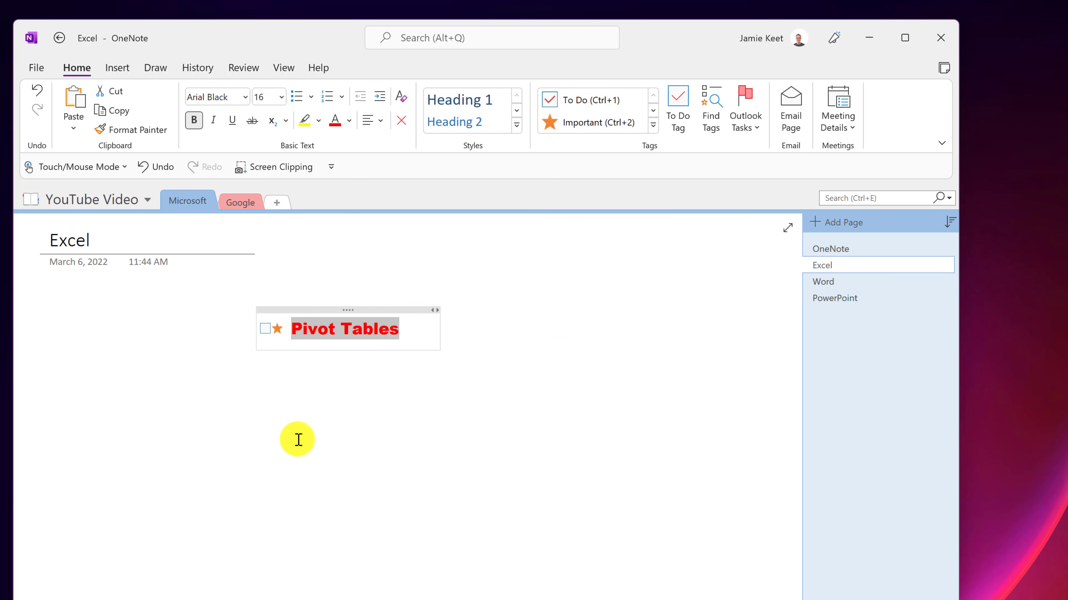
click(330, 439)
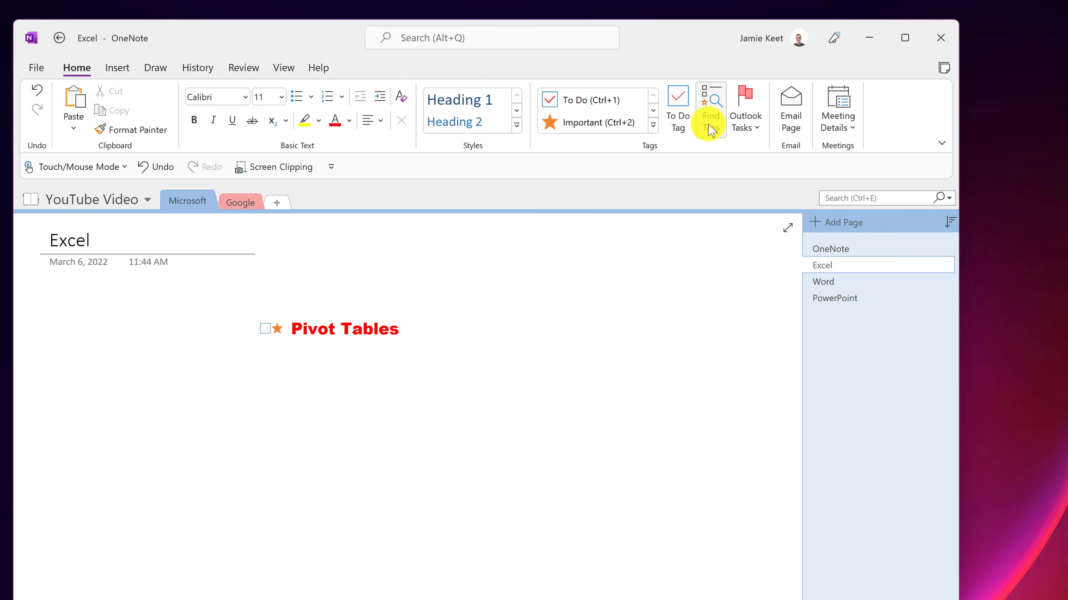
Add a note reading Beginner Tutorial below Pivot Tables, correcting the misspelled second word with the suggested spelling
click(282, 418)
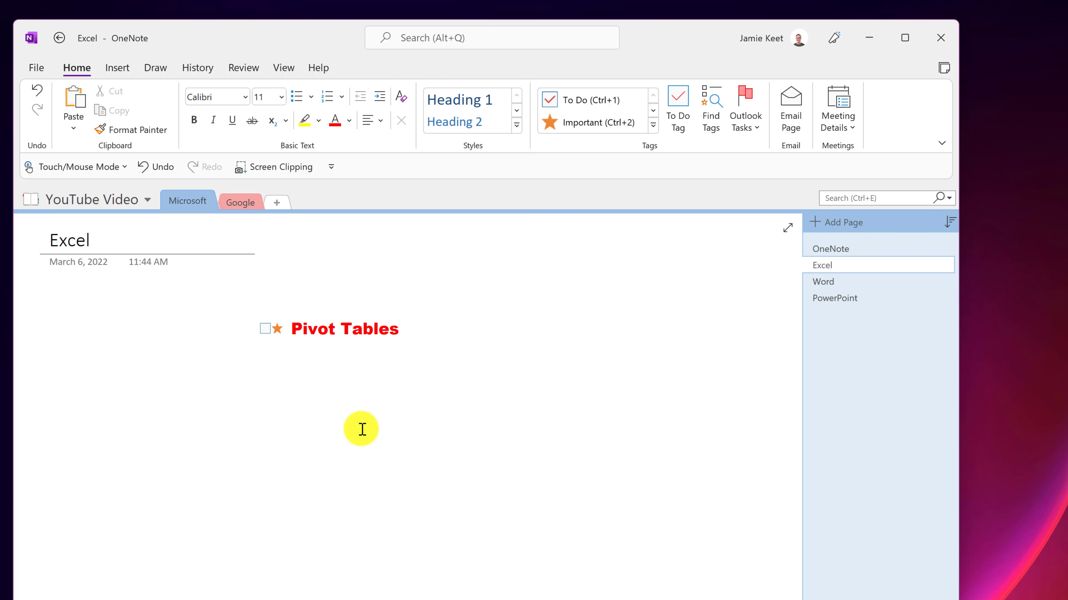
text(Be)
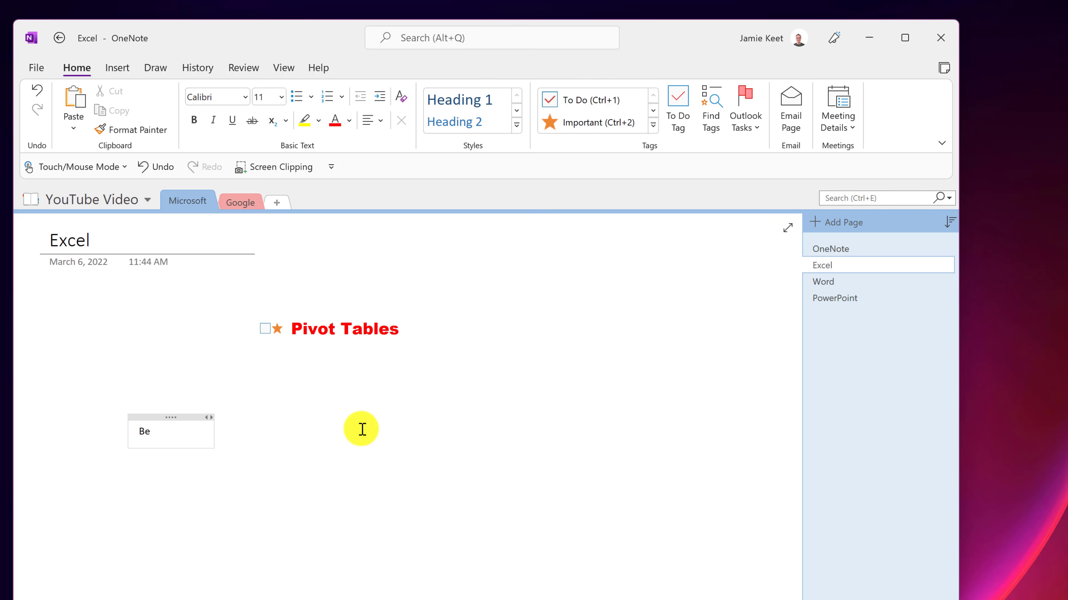
text(ginner Tutoiral)
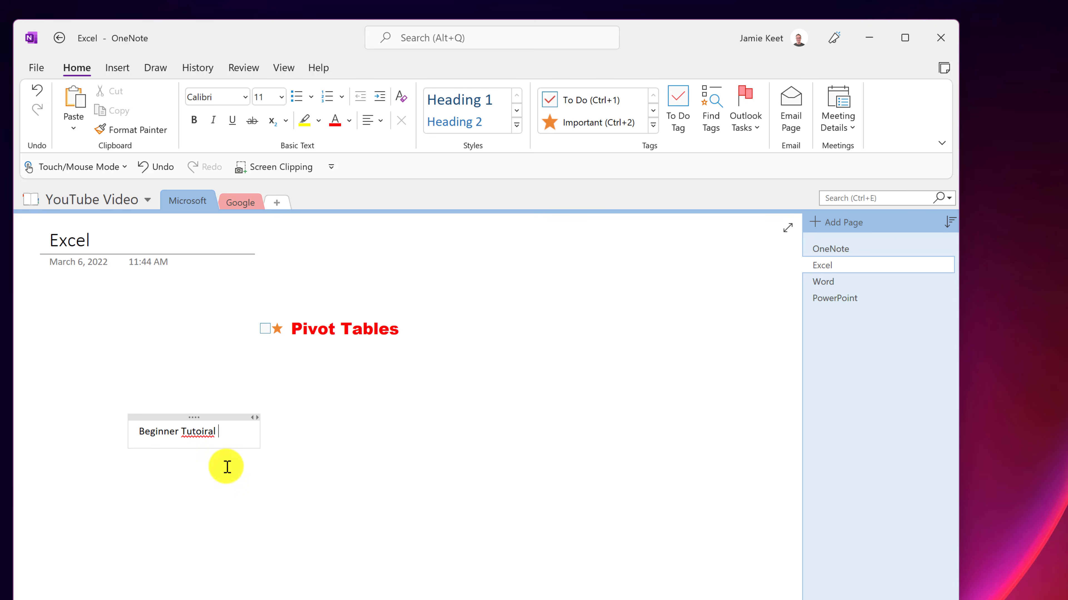
right_click(193, 432)
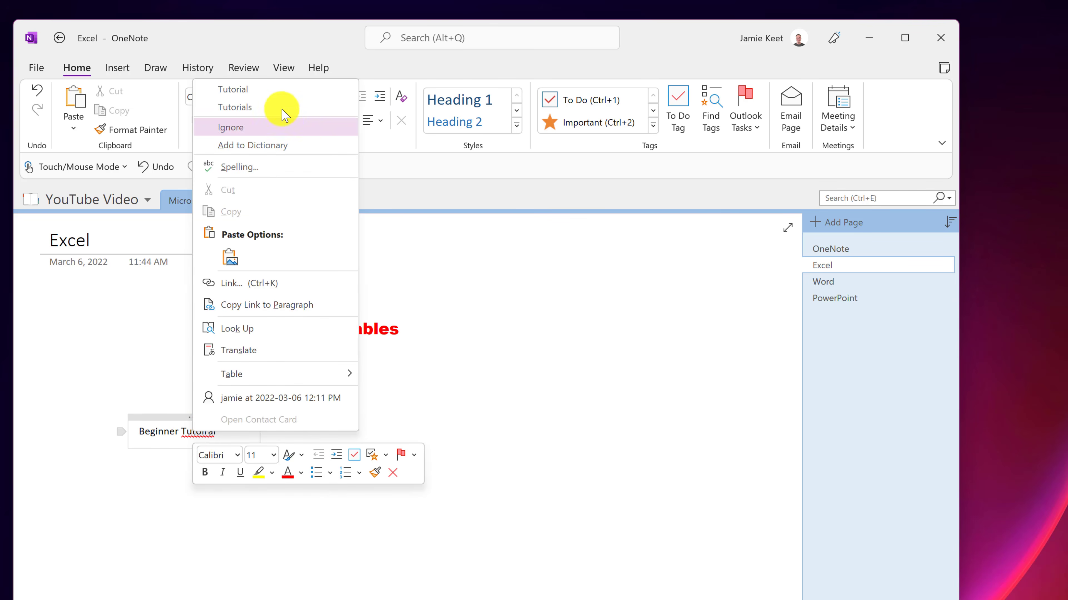
click(265, 89)
click(228, 498)
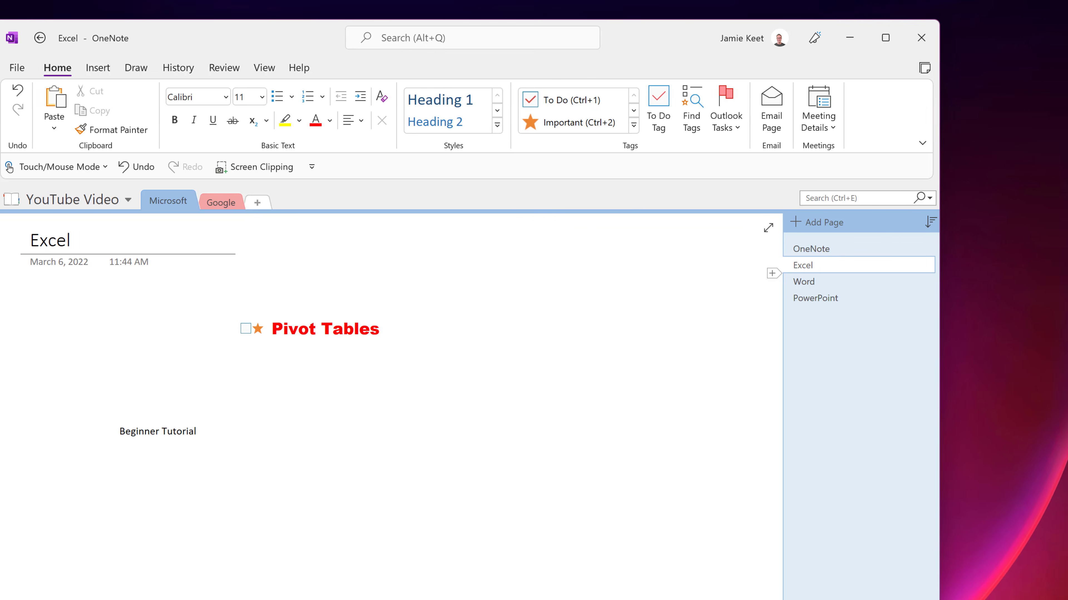
Copy the link of the XLOOKUP dependent drop-down video from YouTube and paste it beside Pivot Tables on the OneNote Excel page
drag(1067, 194, 1067, 98)
scroll(985, 420, up, 1)
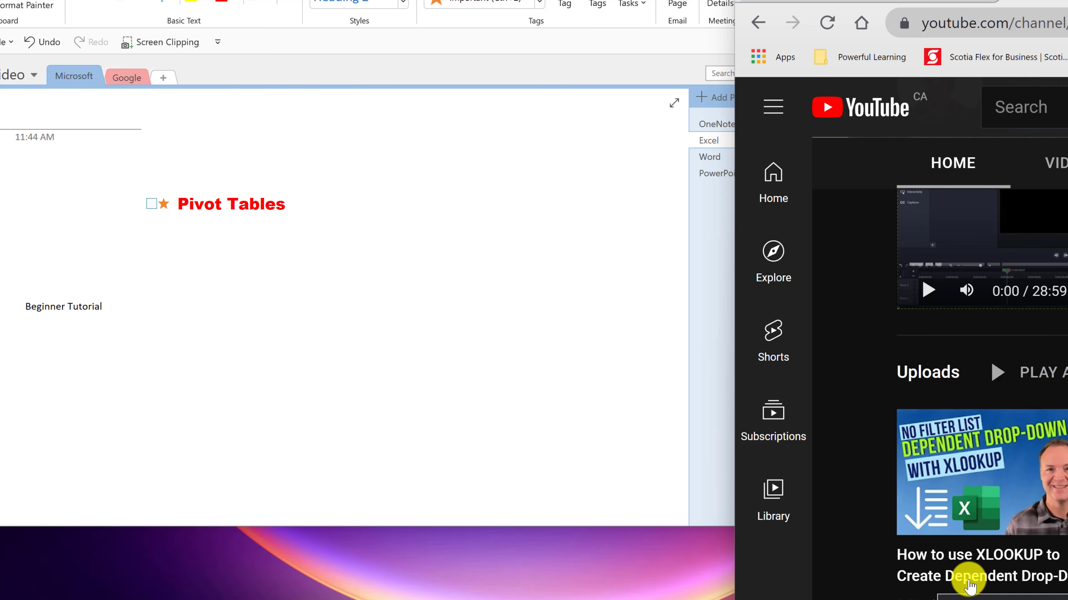
right_click(969, 584)
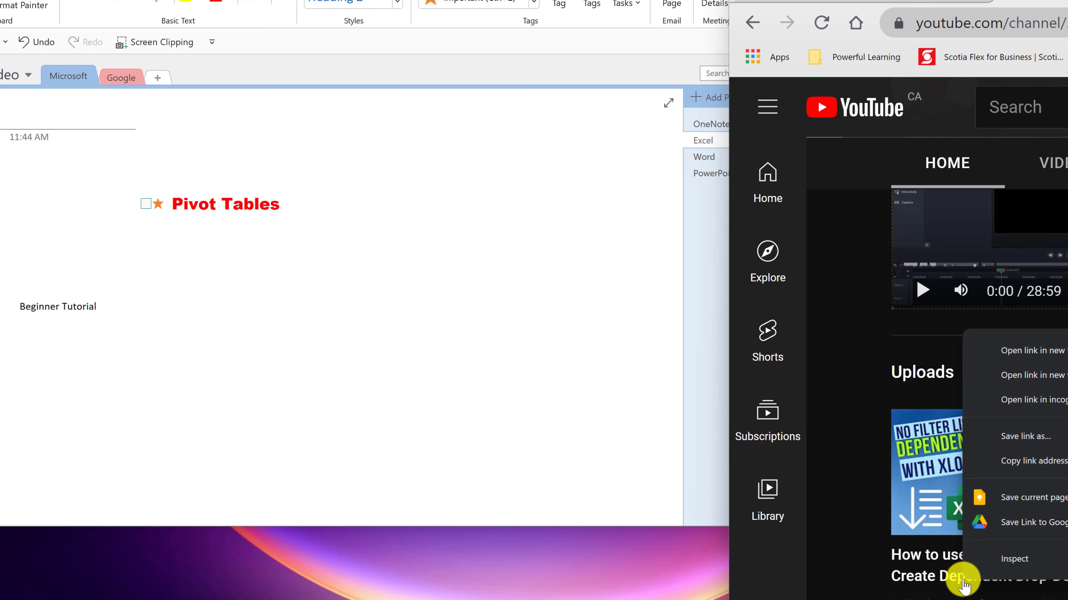
click(1054, 466)
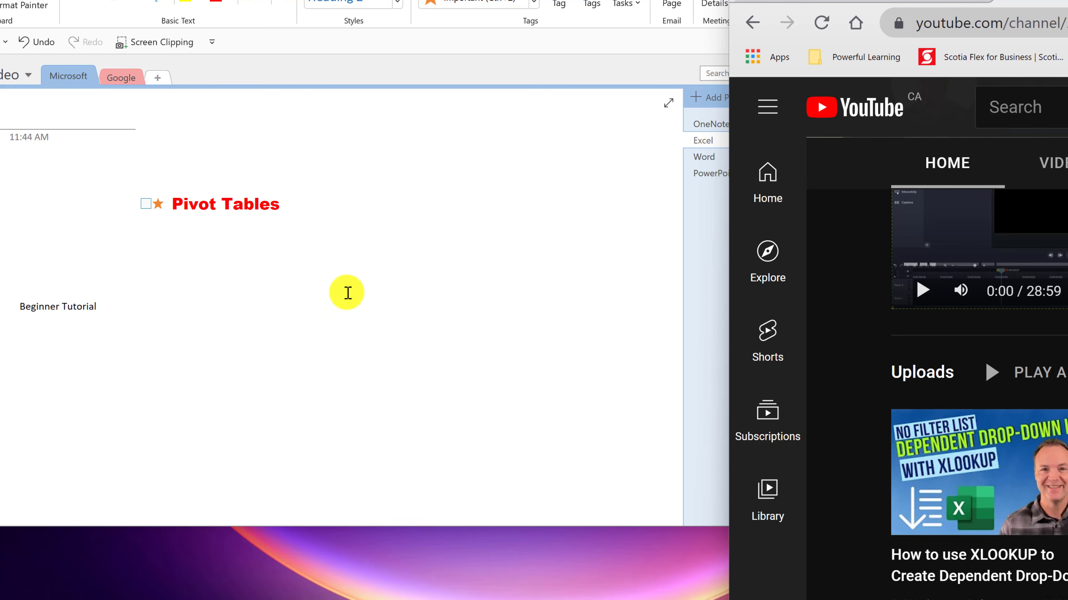
right_click(346, 191)
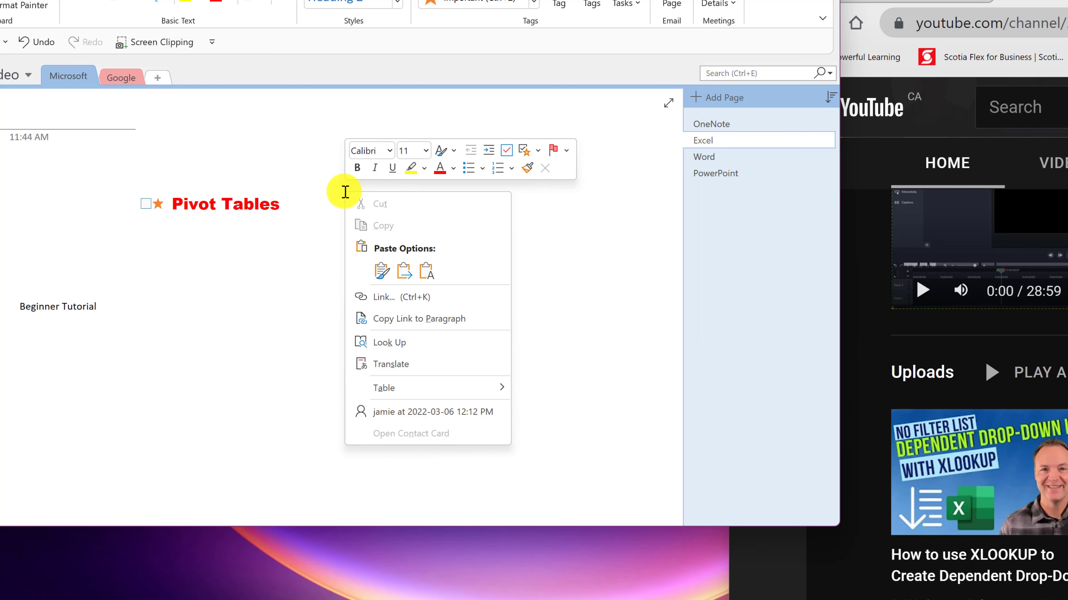
click(393, 274)
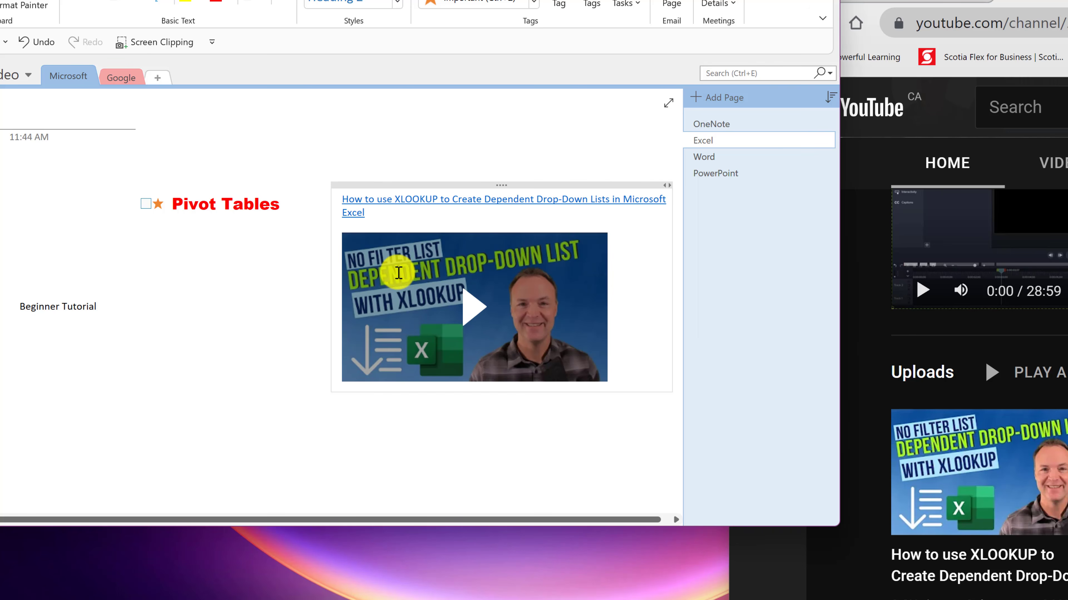
Play the embedded XLOOKUP video inside the note and pause it again
click(468, 309)
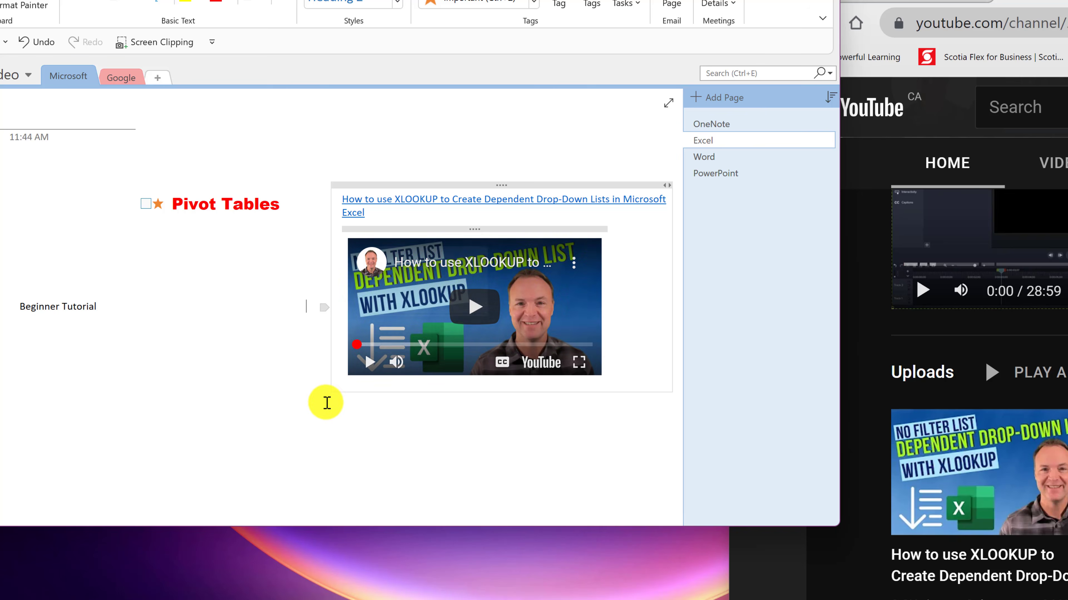
click(467, 306)
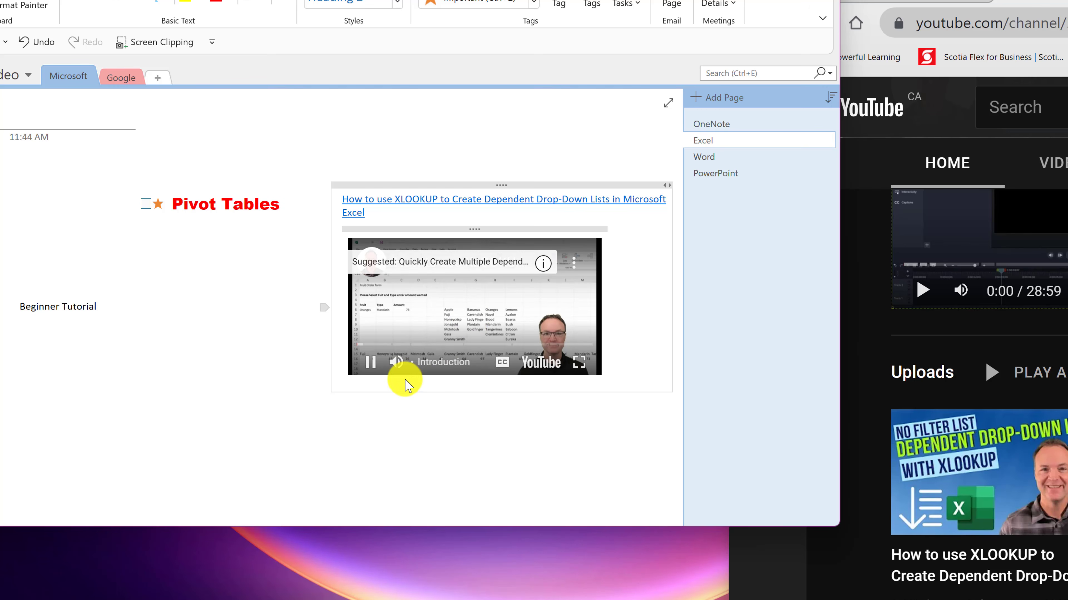
click(372, 362)
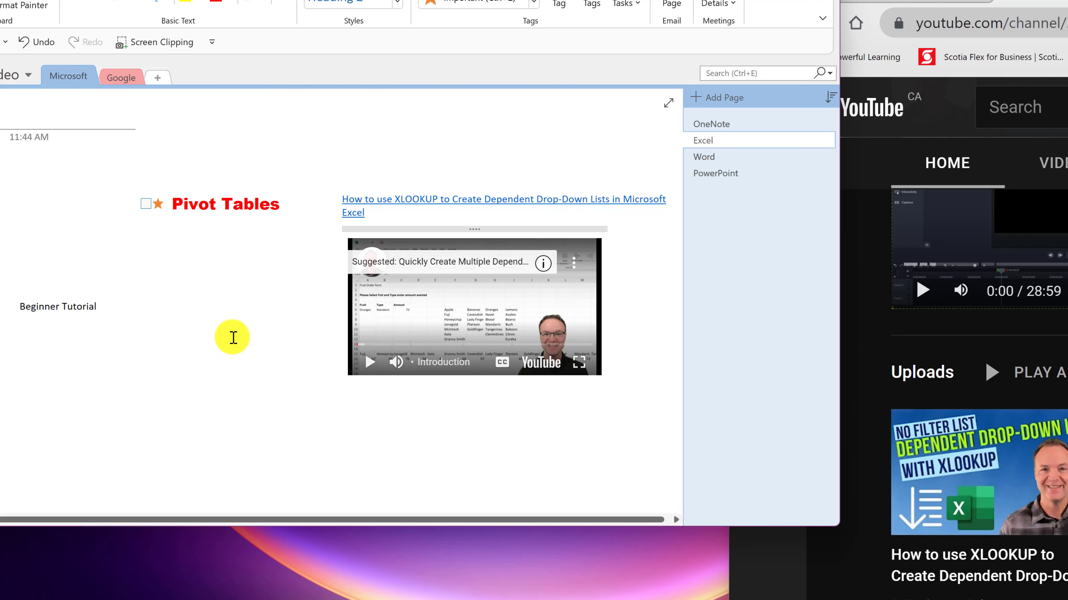
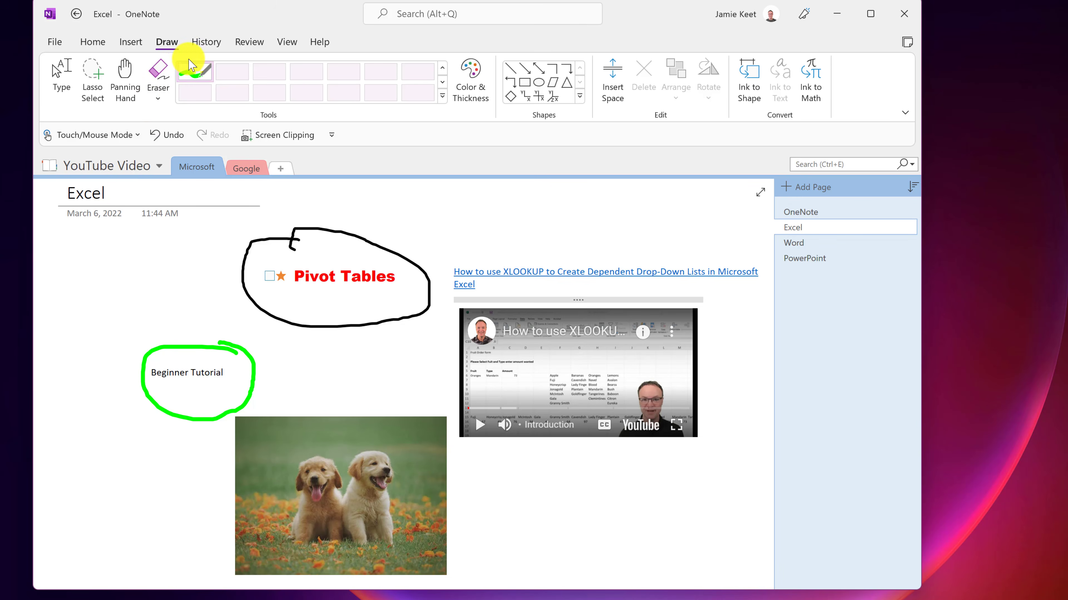
Insert a 3x3 table on the Word page
click(130, 41)
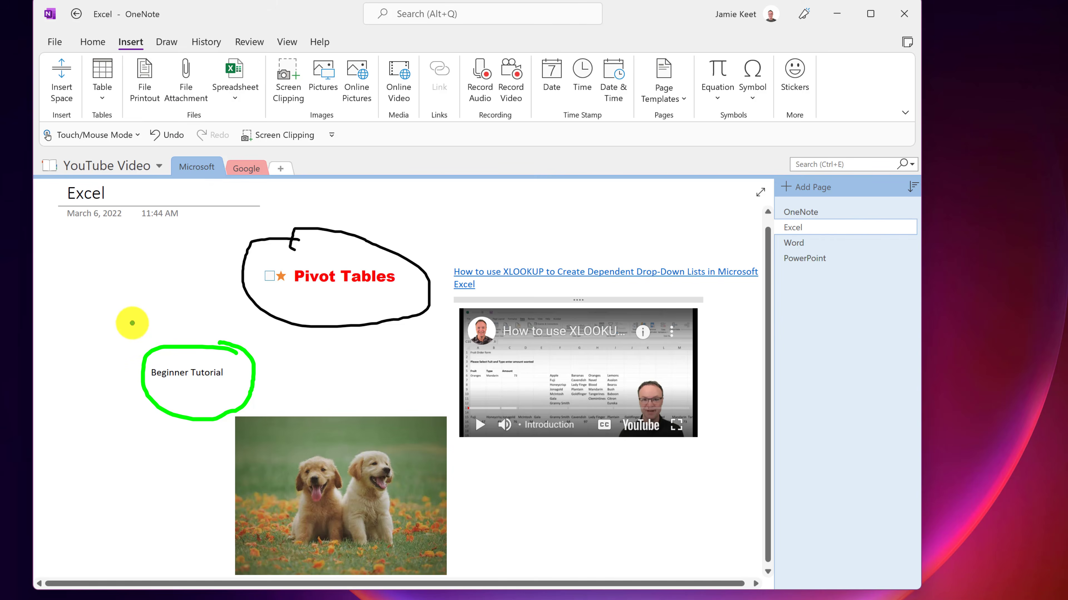
click(793, 242)
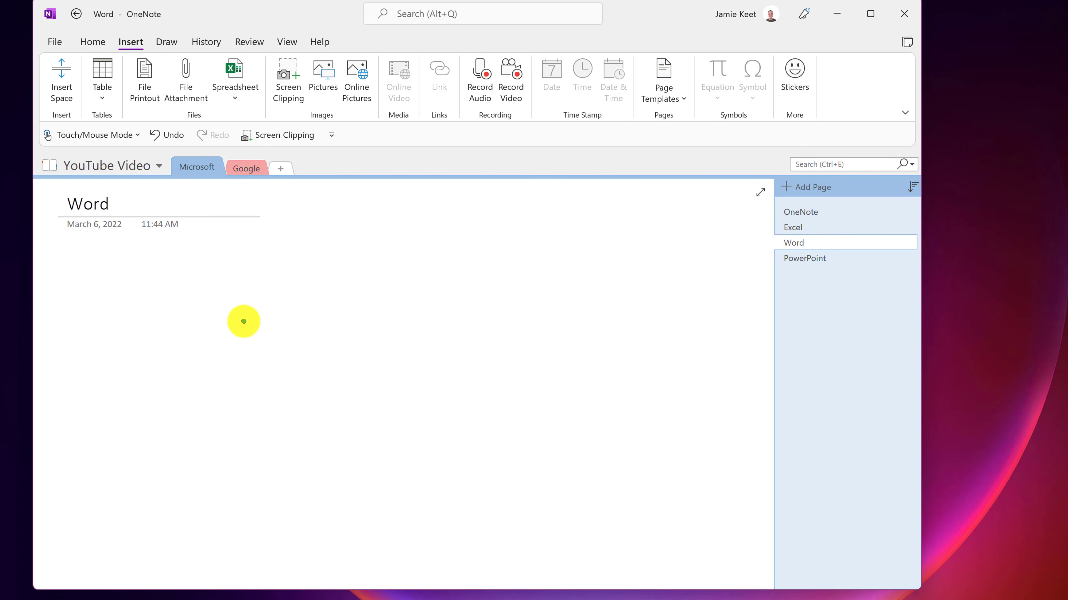
click(101, 77)
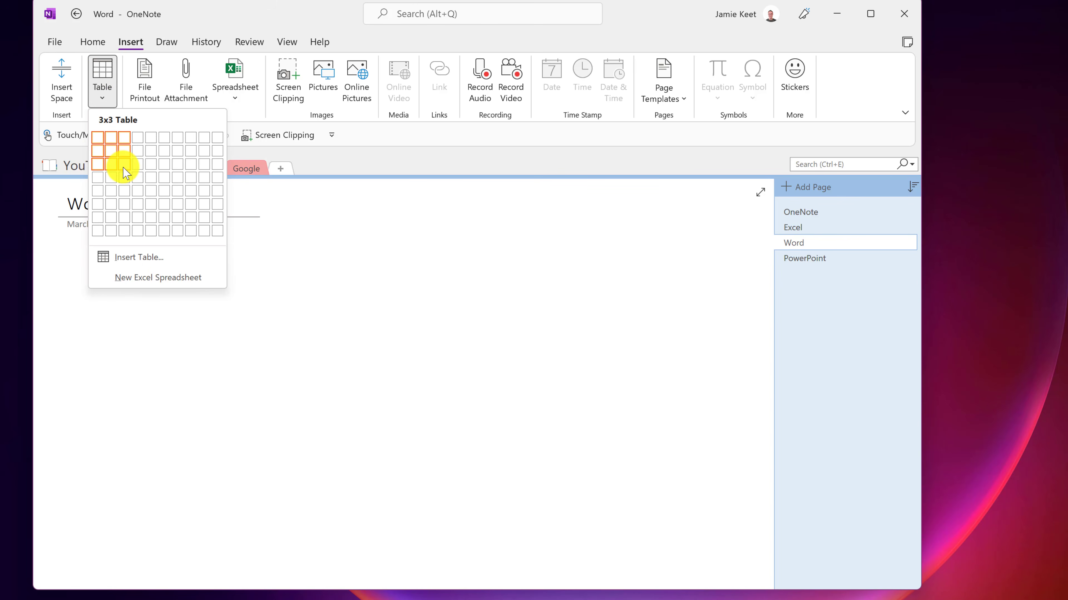
click(124, 165)
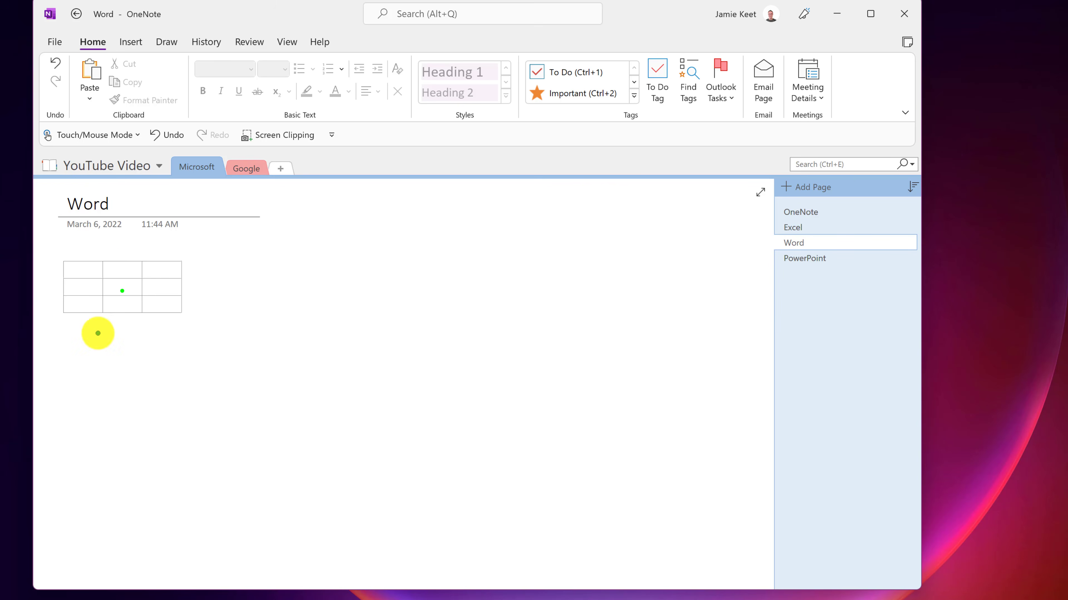
Switch from the pen back to typing mode and delete the stray green loop drawn over the table
mouse_move(111, 280)
mouse_down()
mouse_move(155, 269)
mouse_move(117, 271)
mouse_up()
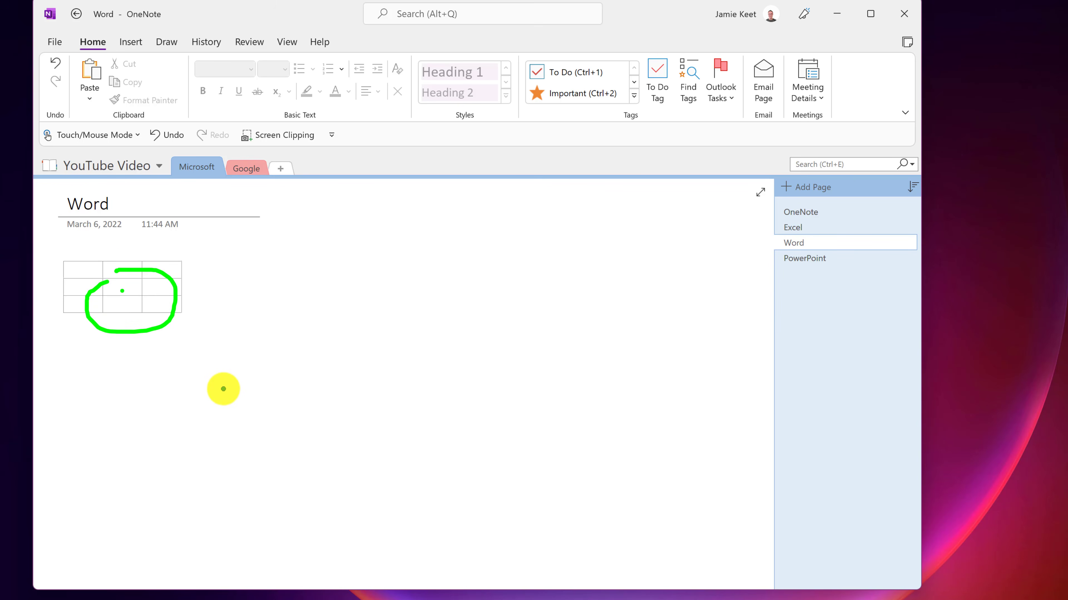
click(165, 42)
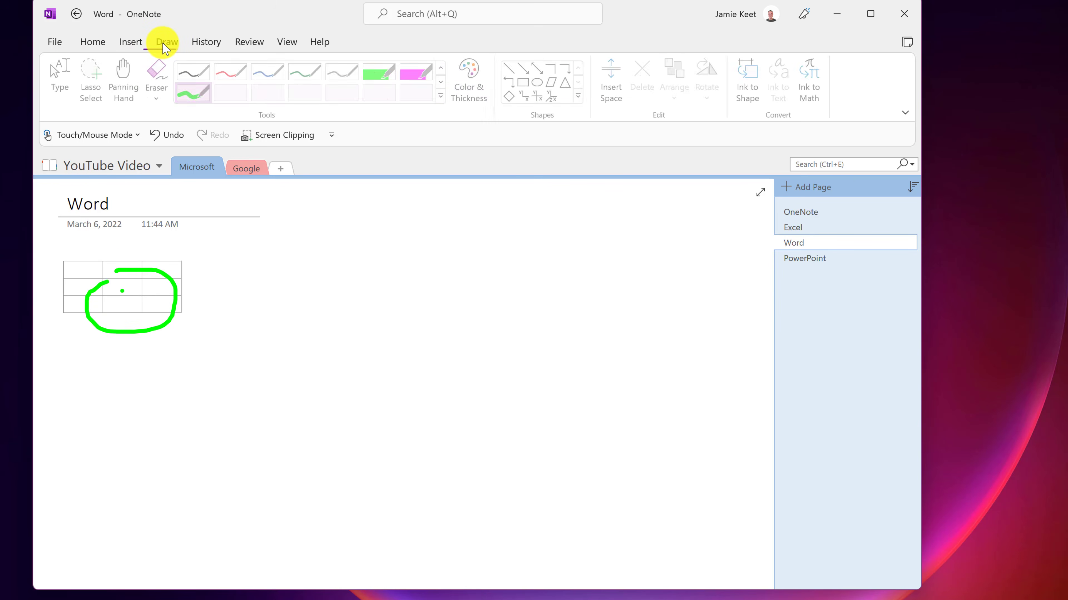
click(70, 84)
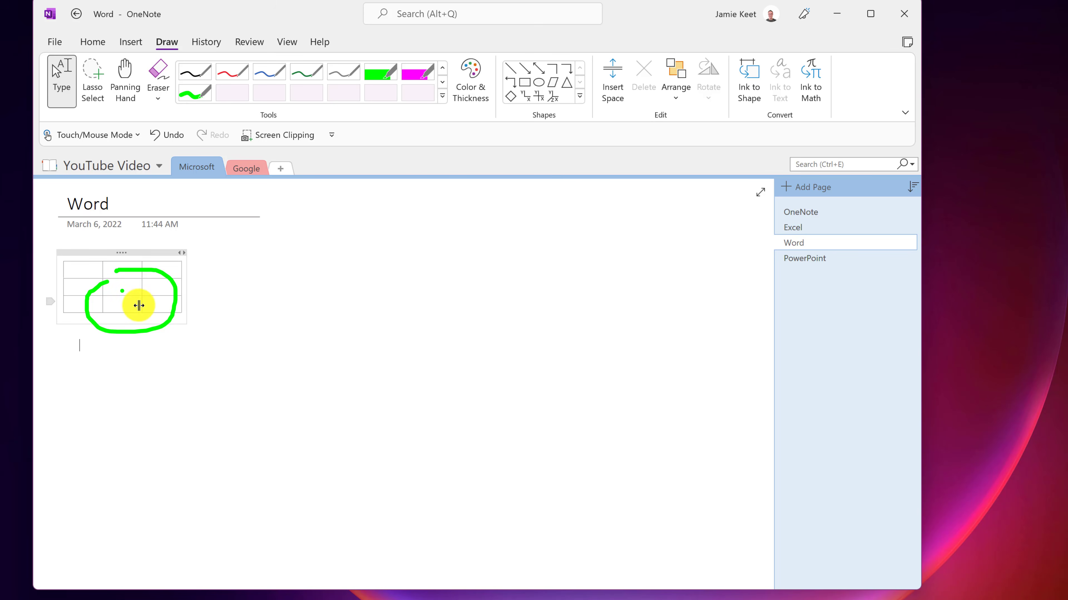
click(135, 333)
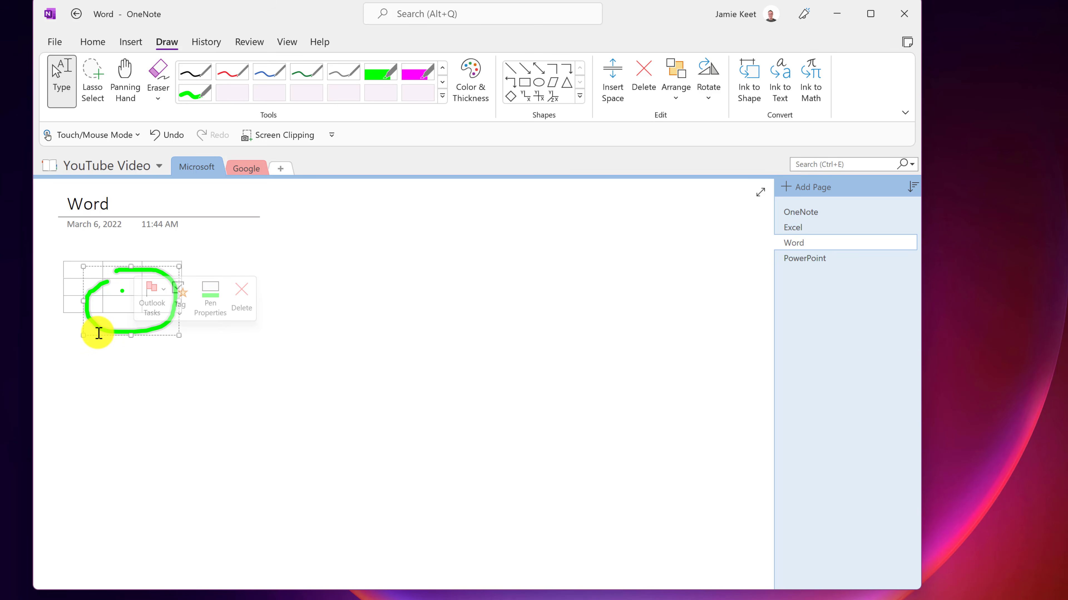
mouse_move(105, 329)
mouse_down()
mouse_move(214, 370)
mouse_move(201, 375)
mouse_up()
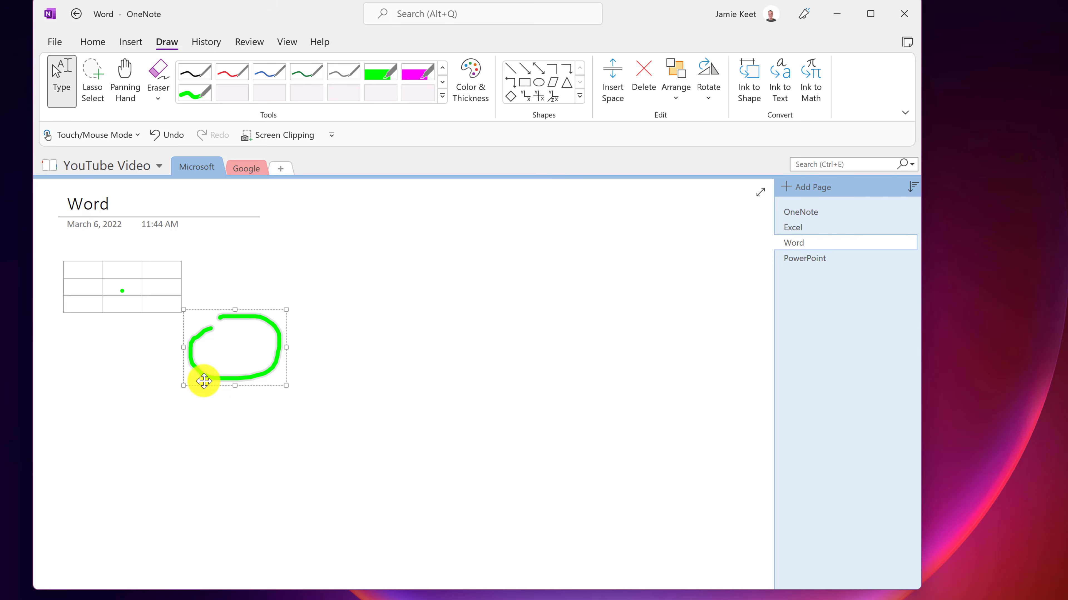
key(Delete)
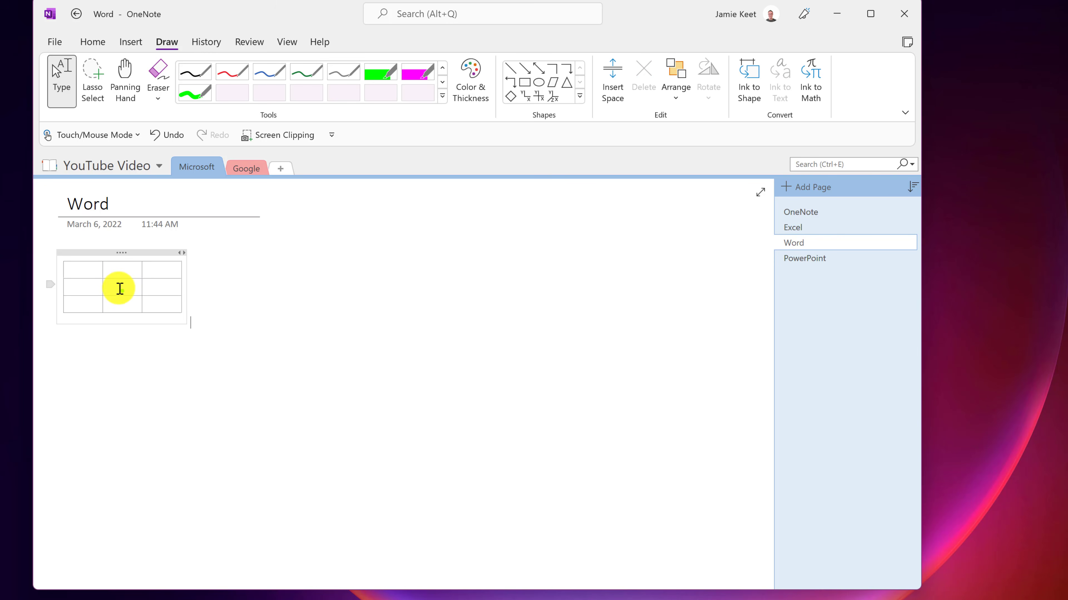
Delete the stray green ink dot in the table's middle cell and place the cursor in the table
click(124, 297)
click(126, 267)
click(100, 288)
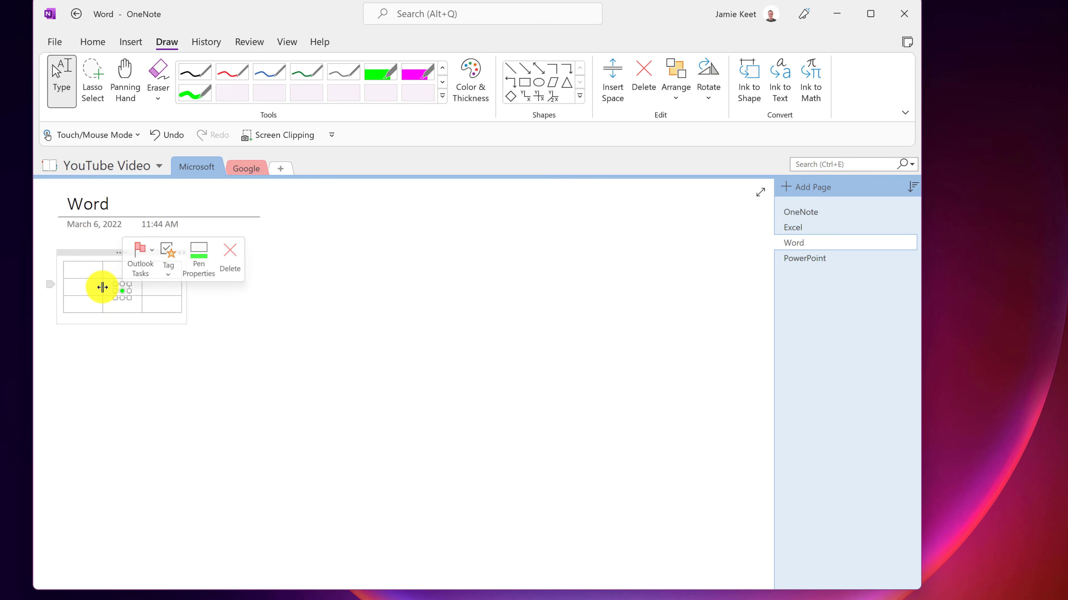
click(95, 285)
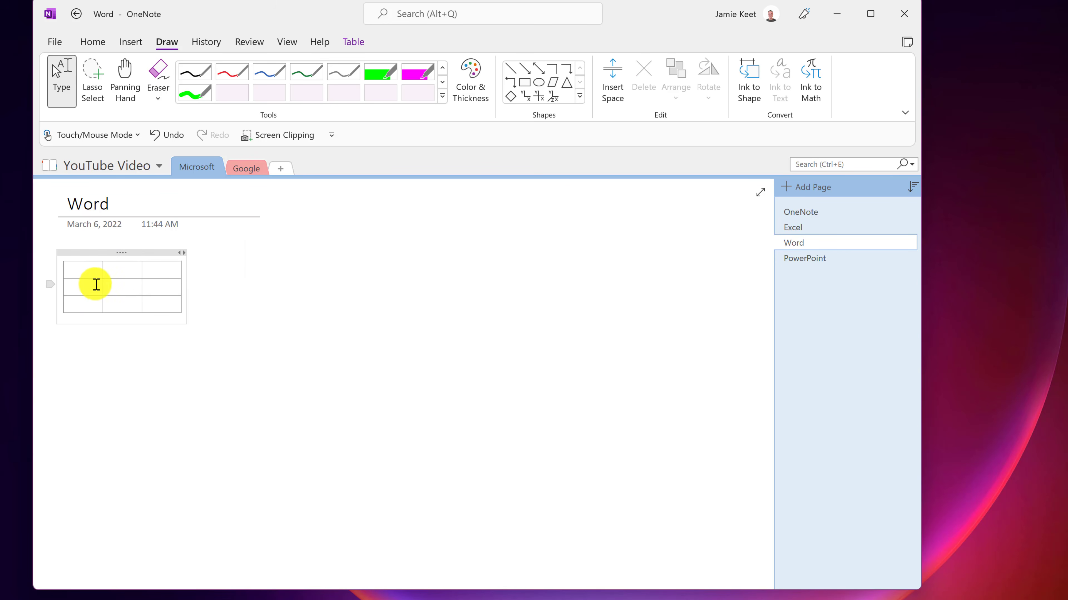
Move the whole table slightly right and down on the Word page and show the table editing commands
click(93, 252)
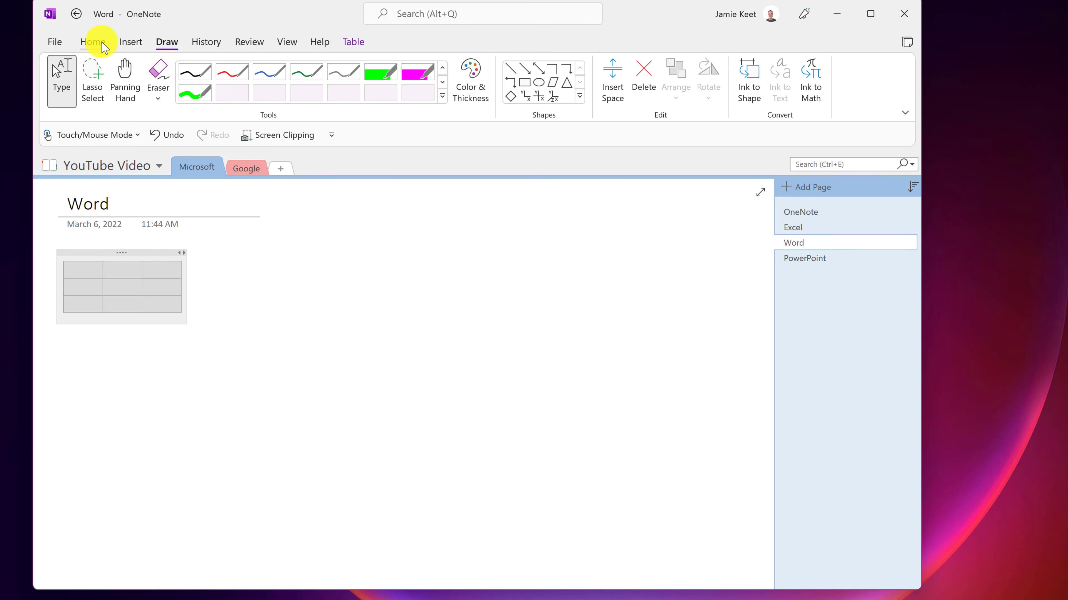
click(129, 47)
click(136, 307)
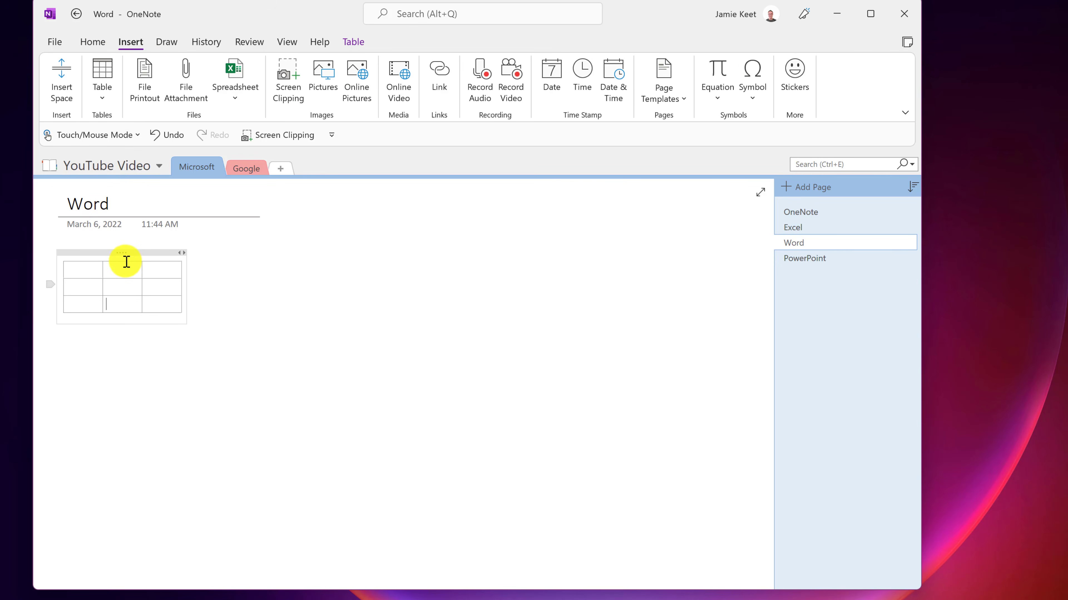
drag(132, 252, 182, 270)
click(154, 307)
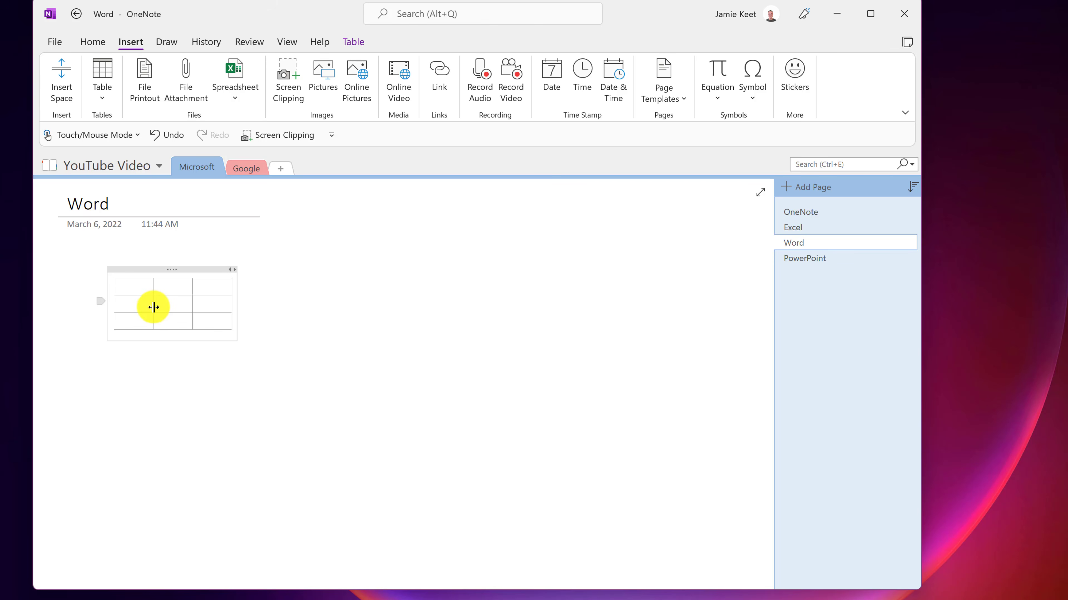
click(353, 44)
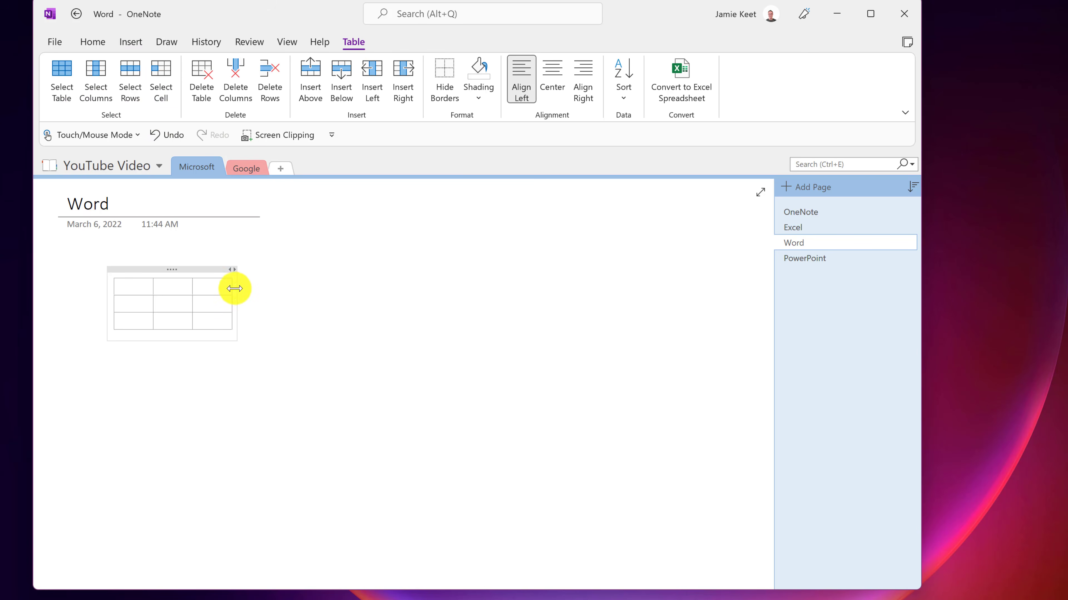
Insert a screen clipping of the Pexels dogs search page below the table on the Word page
click(196, 269)
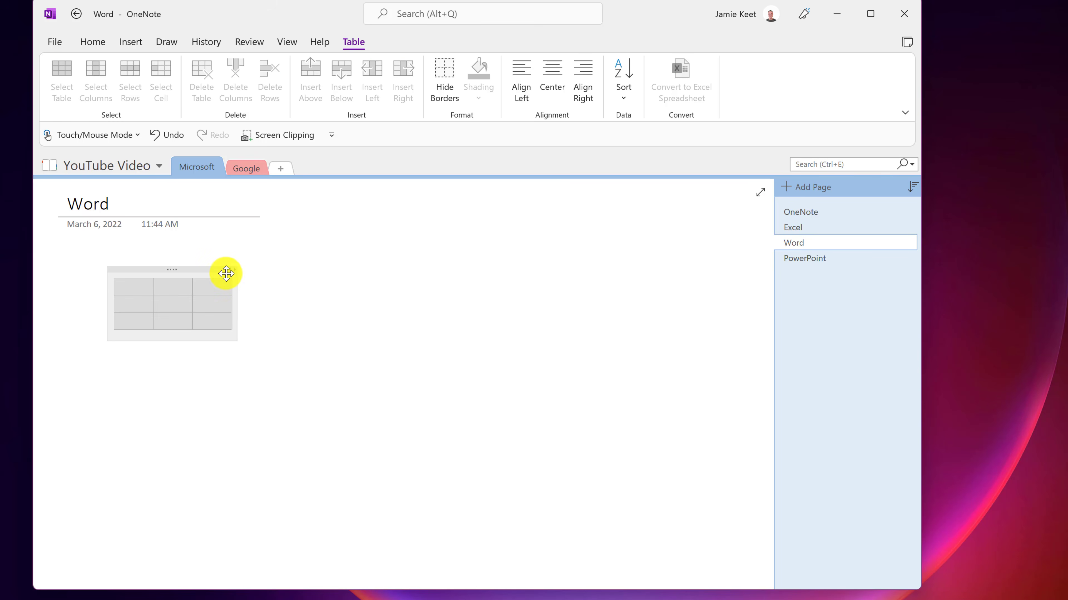
click(290, 387)
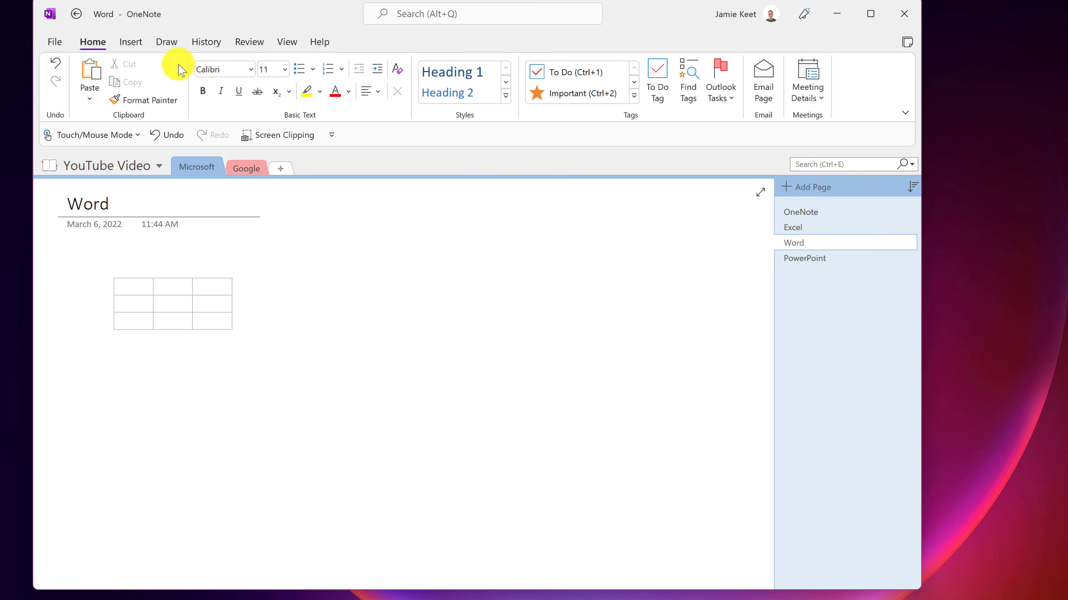
click(131, 42)
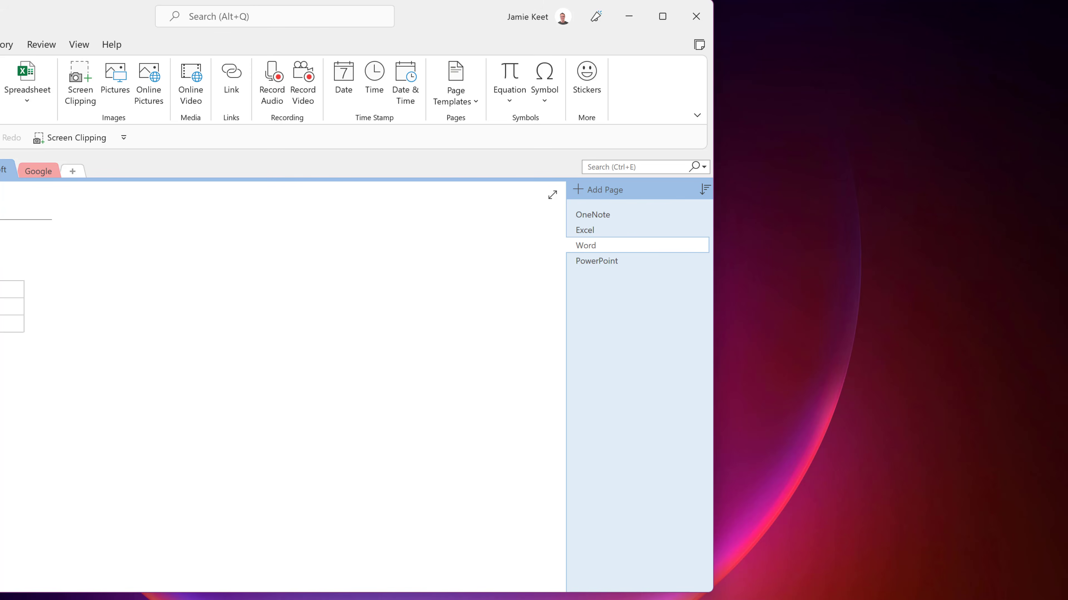
drag(1067, 131, 1067, 26)
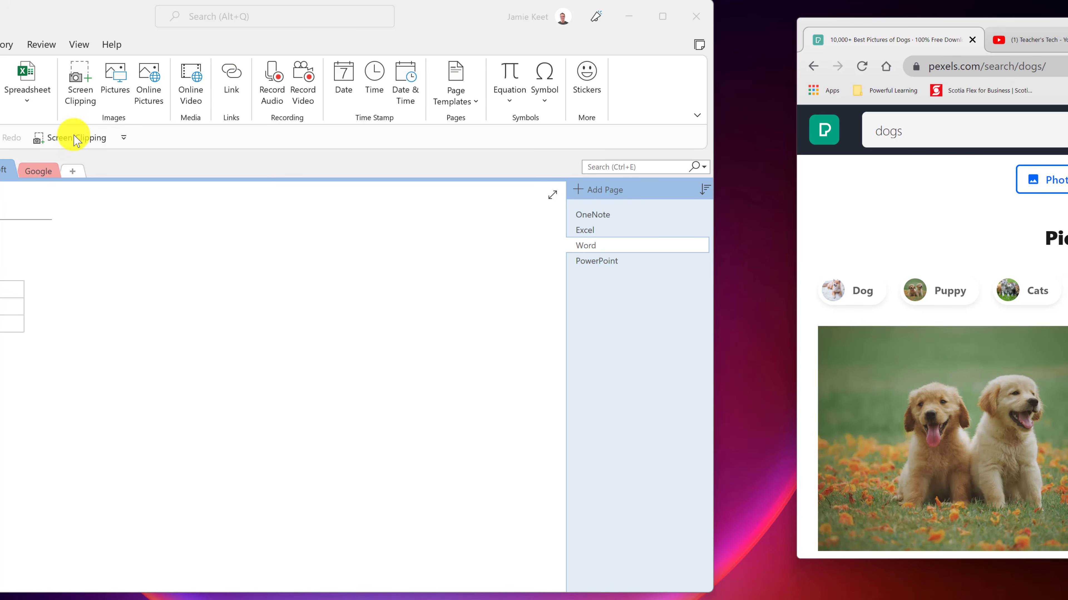
click(78, 87)
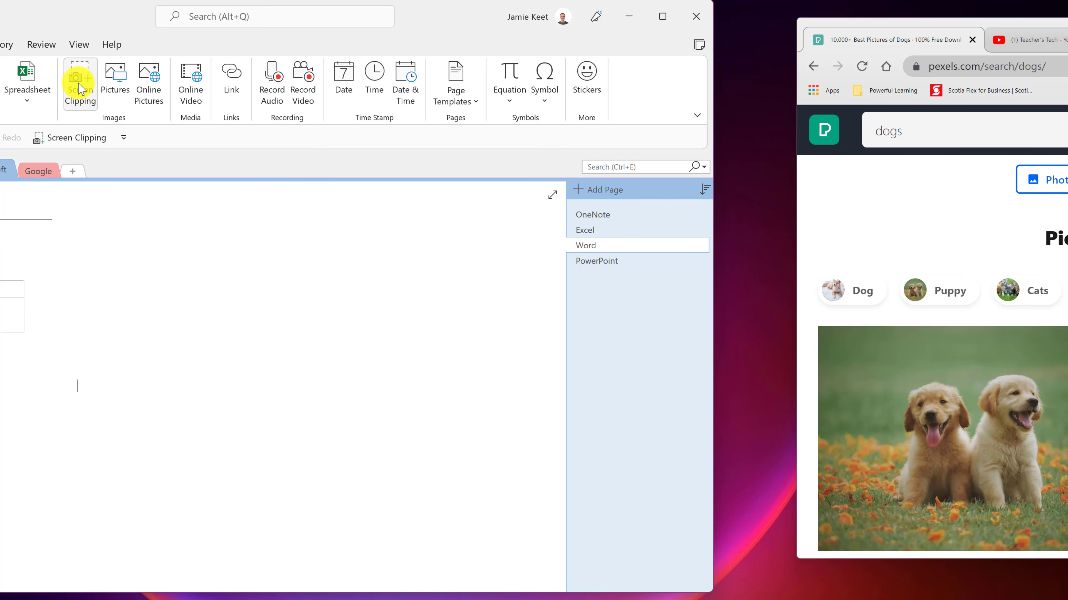
click(86, 89)
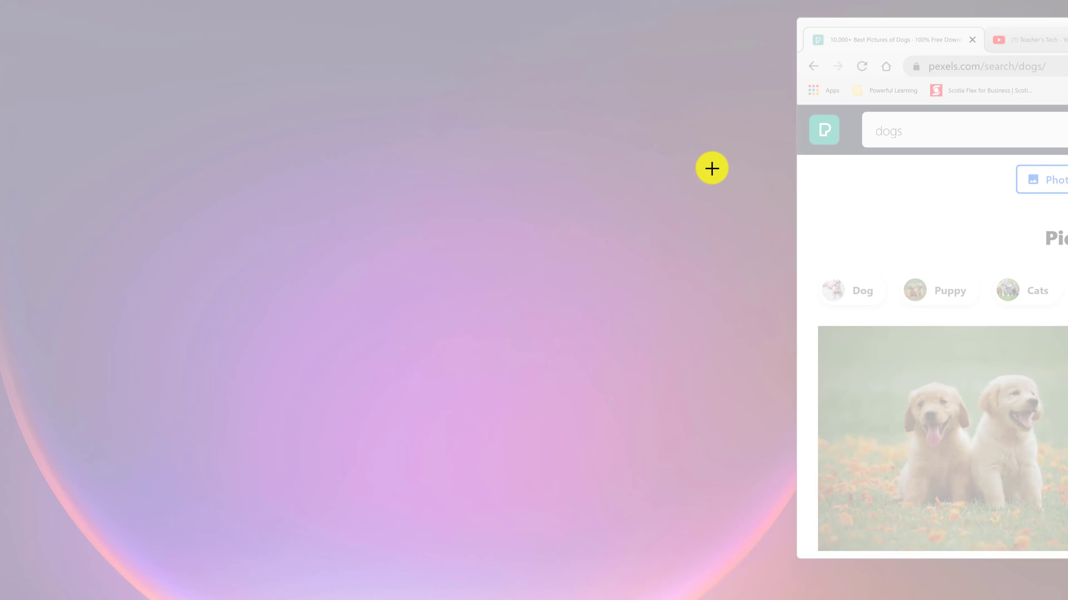
drag(763, 159, 1060, 432)
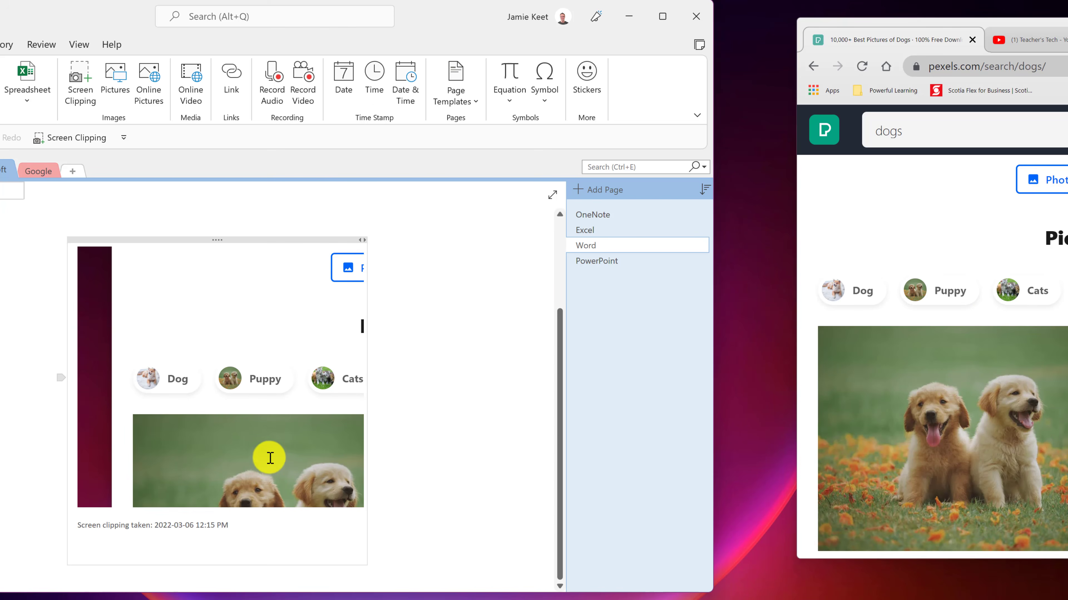
Shrink the dog screen clipping proportionally to roughly 60% of its size
click(260, 441)
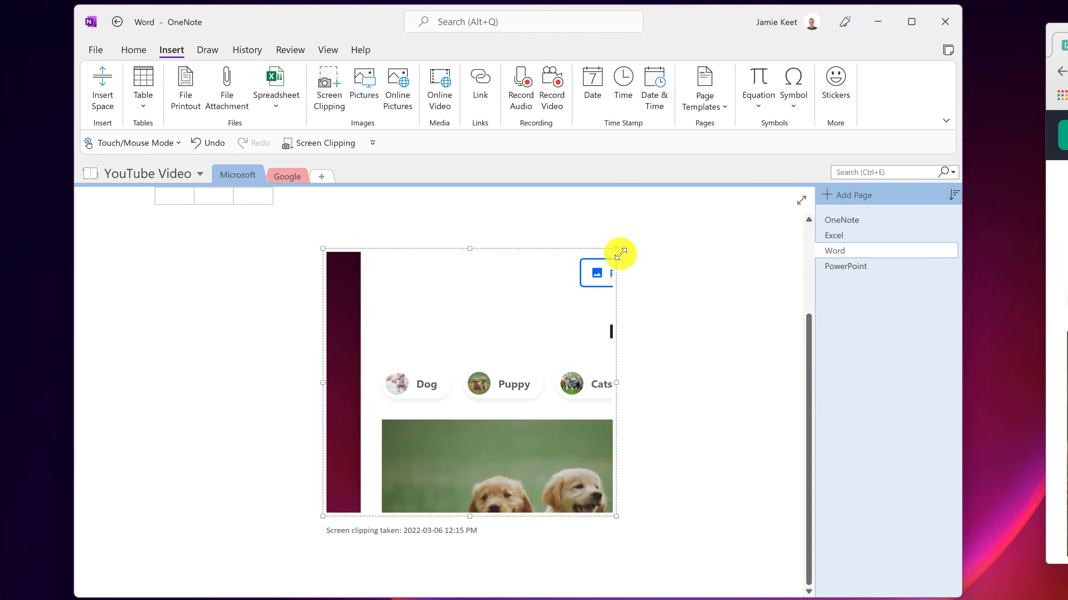
drag(368, 243, 313, 291)
drag(561, 297, 491, 357)
scroll(491, 357, up, 3)
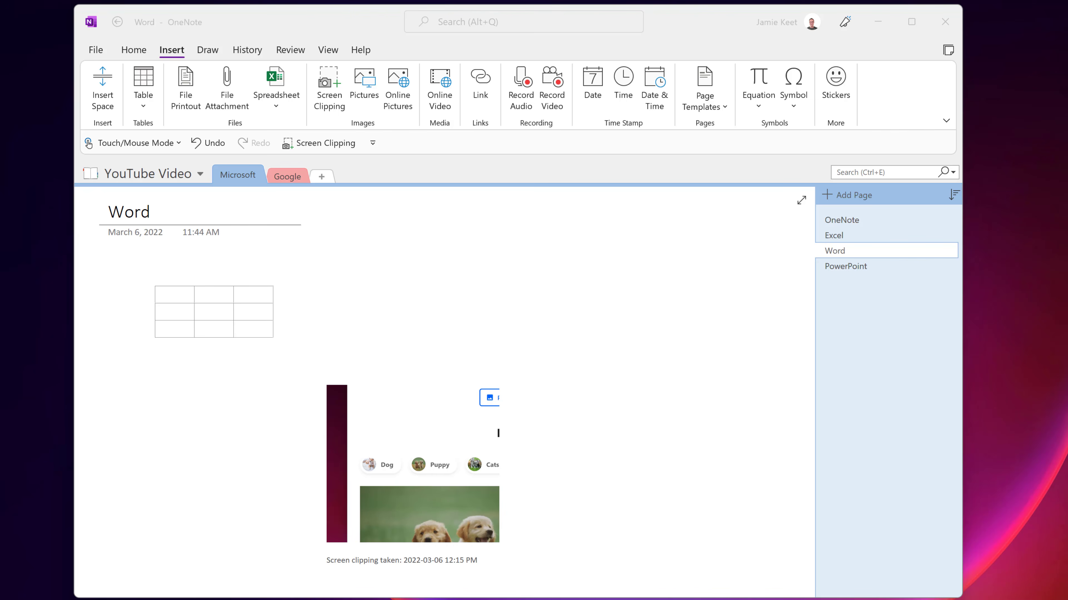
Insert the file sway vs powerpoint.pptx from File Explorer onto the Word page as a printout
click(227, 108)
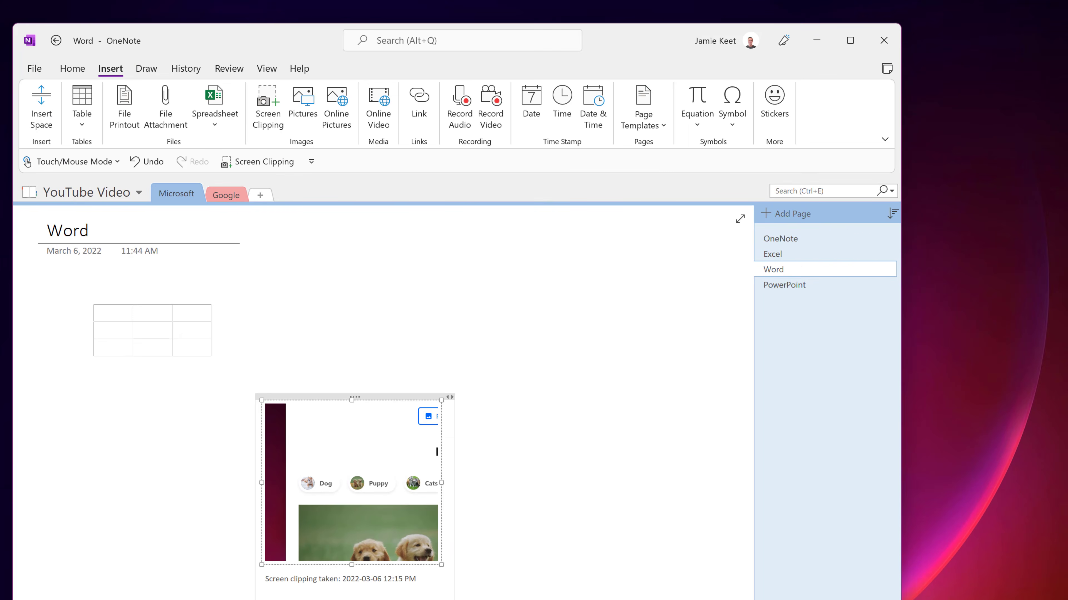
drag(1067, 180, 855, 132)
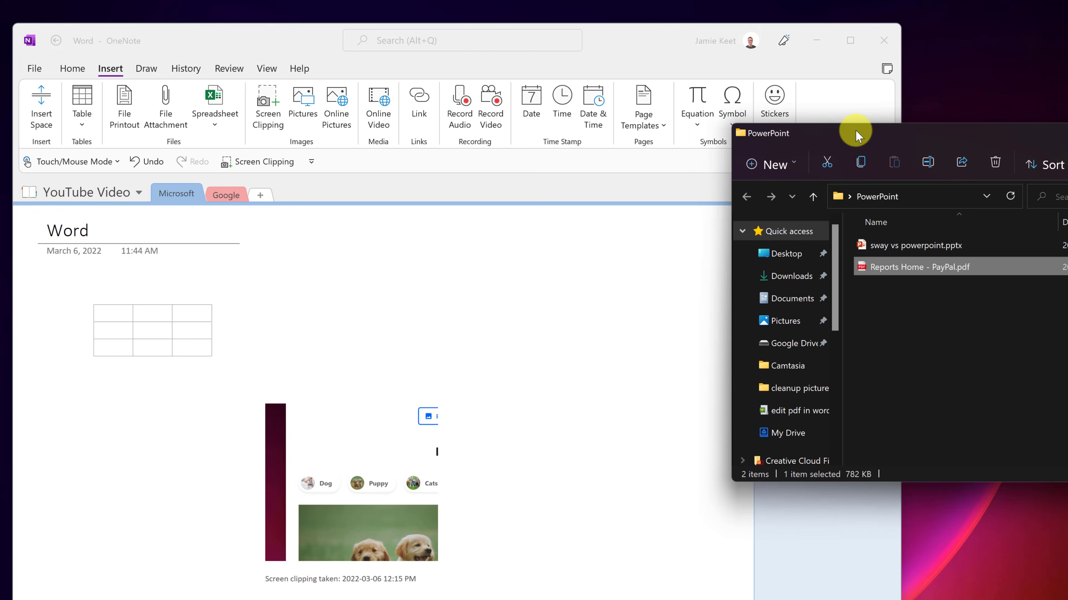
click(938, 351)
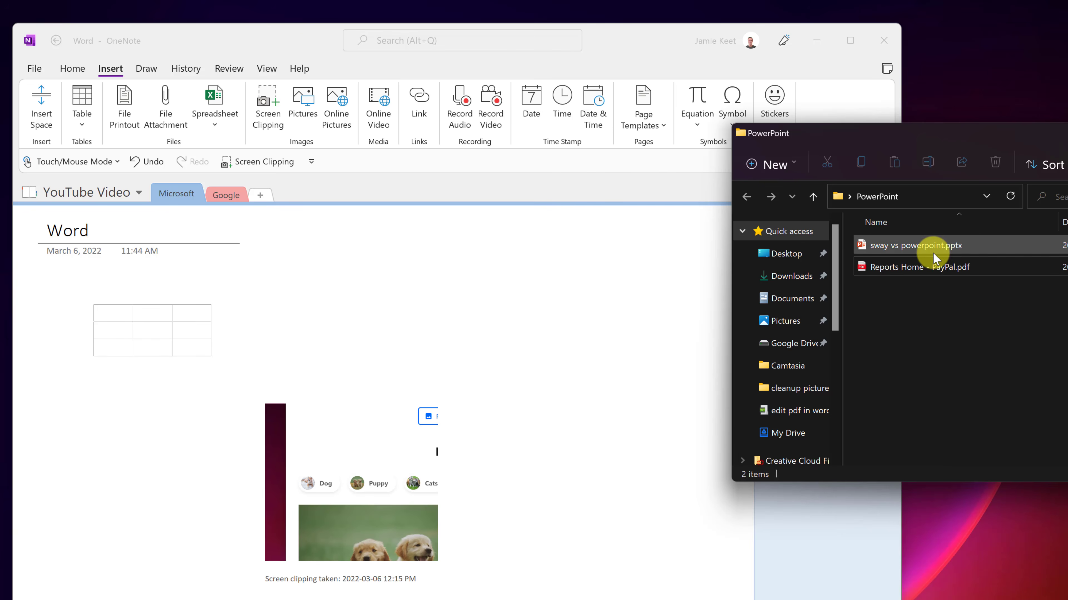
drag(938, 252, 374, 303)
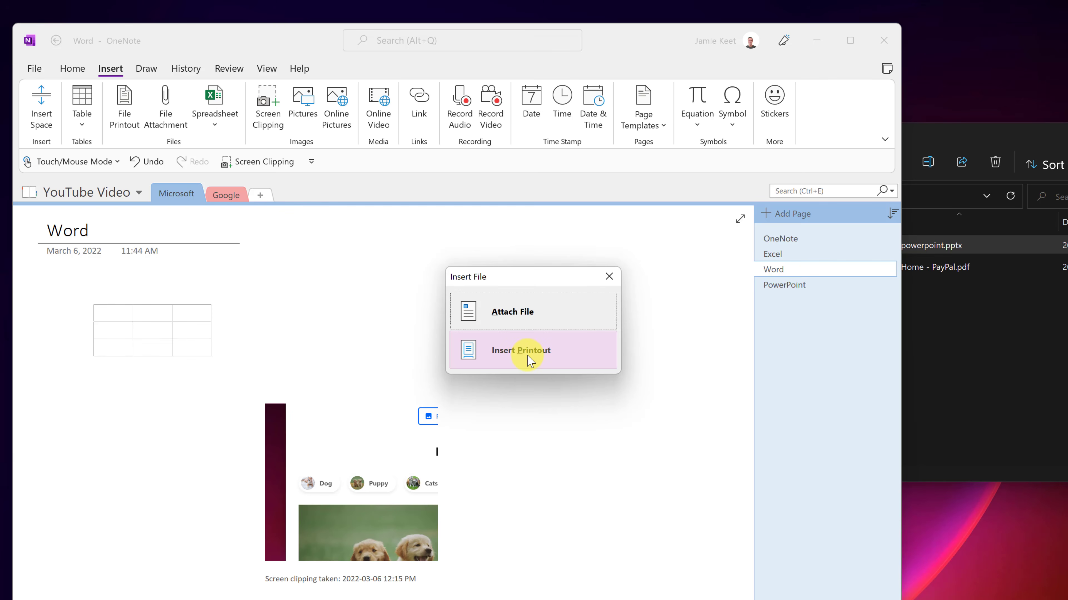
click(511, 346)
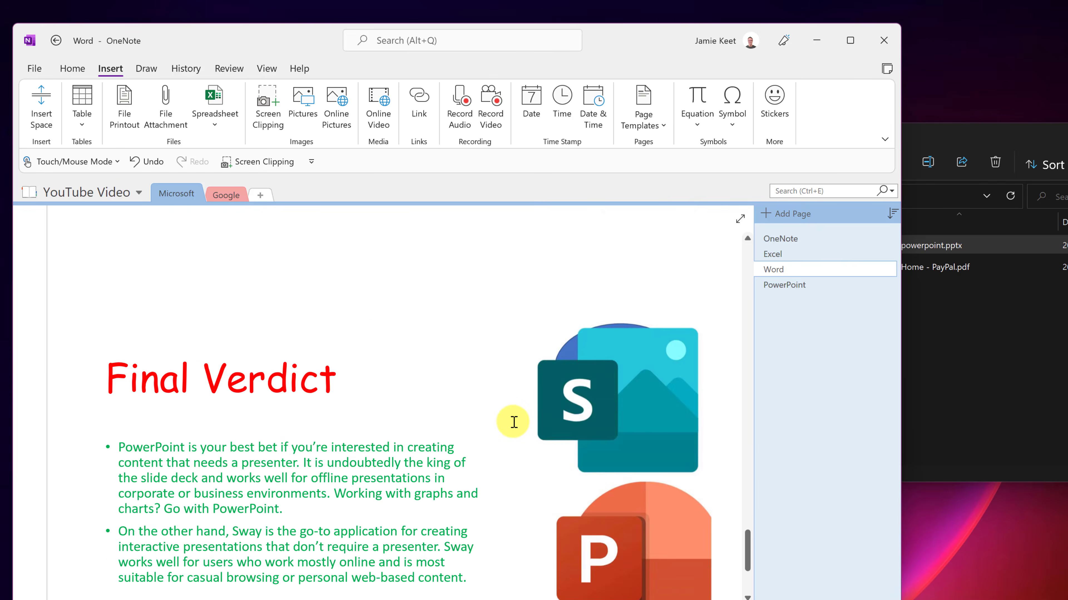
Look through the inserted slide printout on the Word page and show the drawing tools
scroll(512, 422, up, 15)
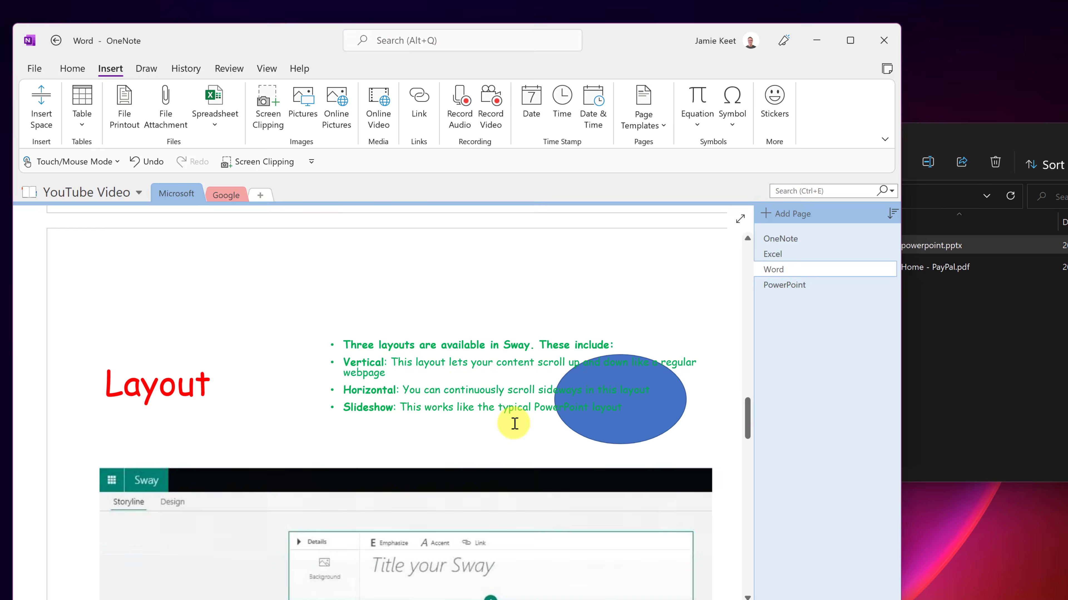
scroll(514, 422, up, 8)
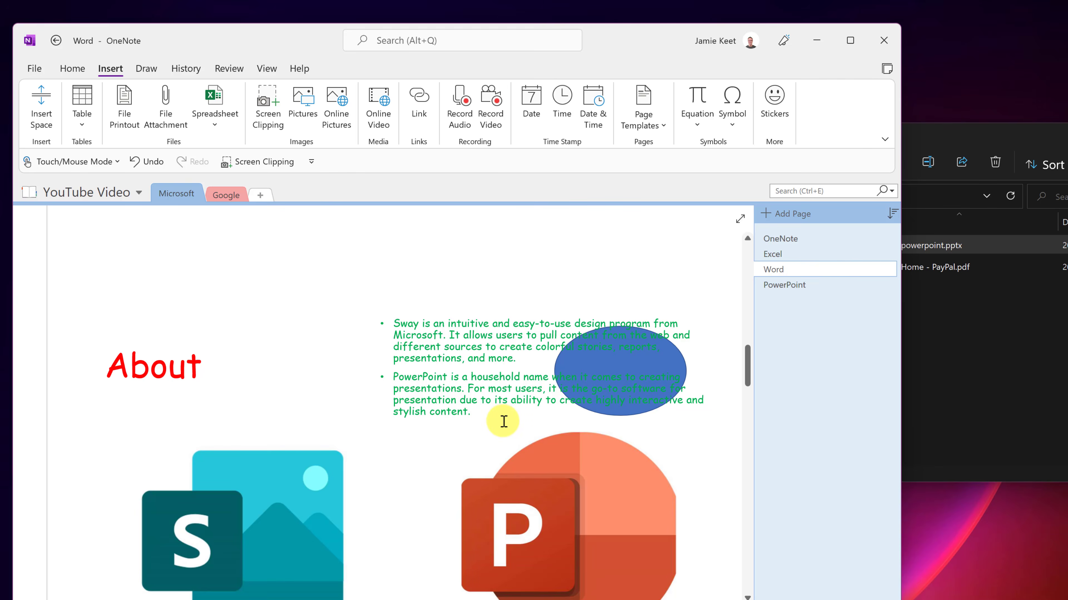
scroll(503, 421, up, 3)
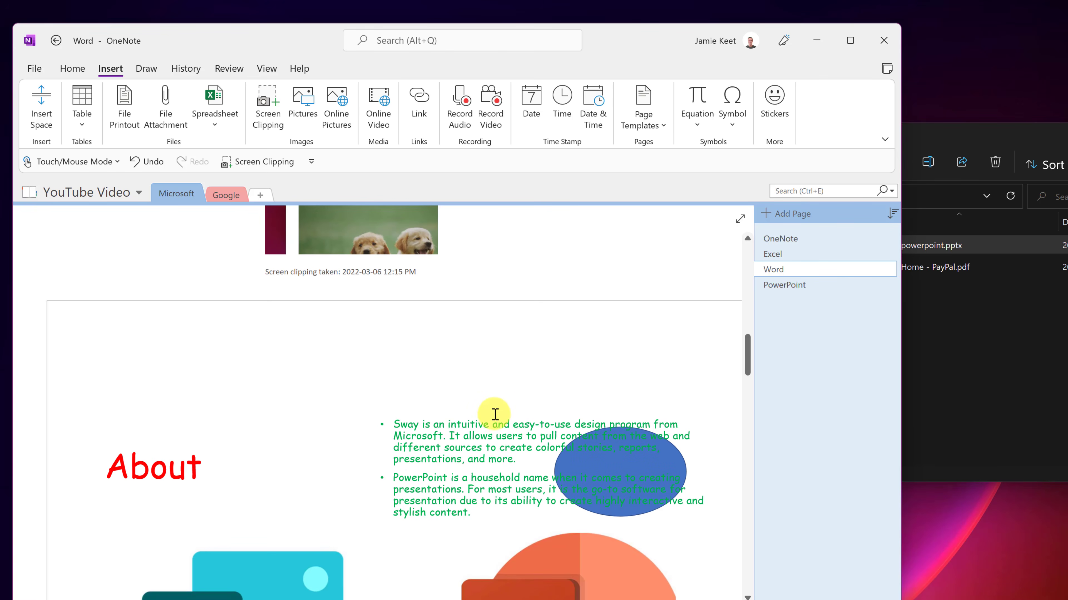
scroll(492, 412, down, 9)
scroll(485, 407, down, 5)
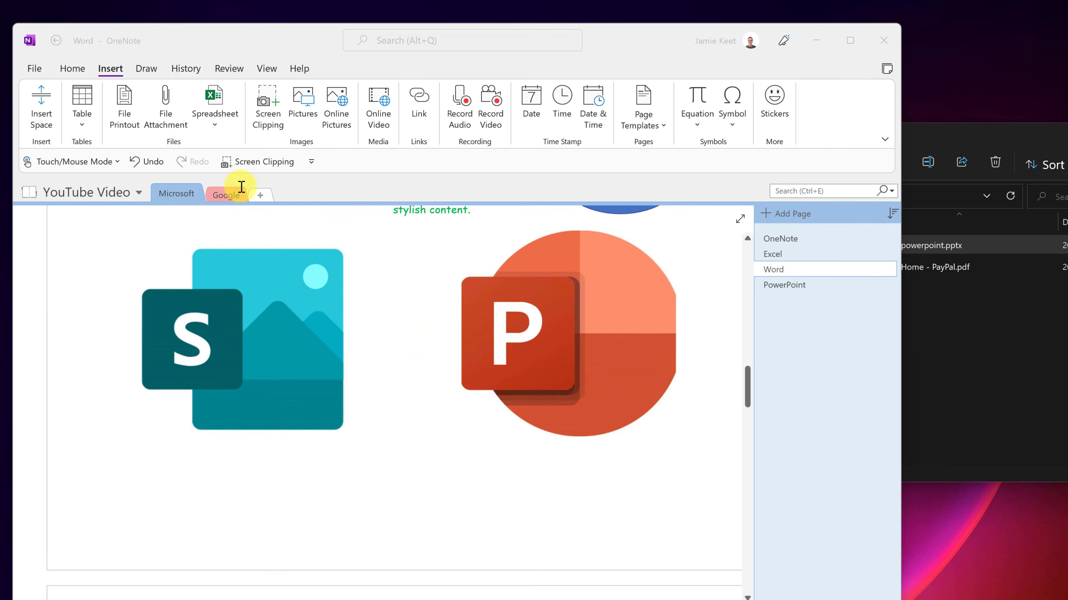
click(146, 69)
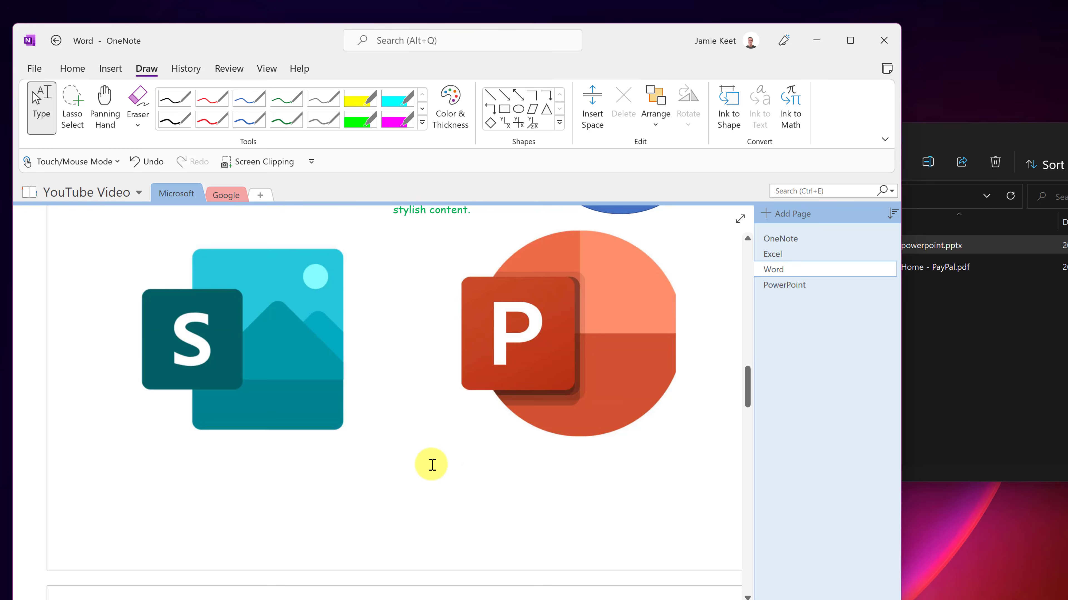
scroll(432, 464, up, 15)
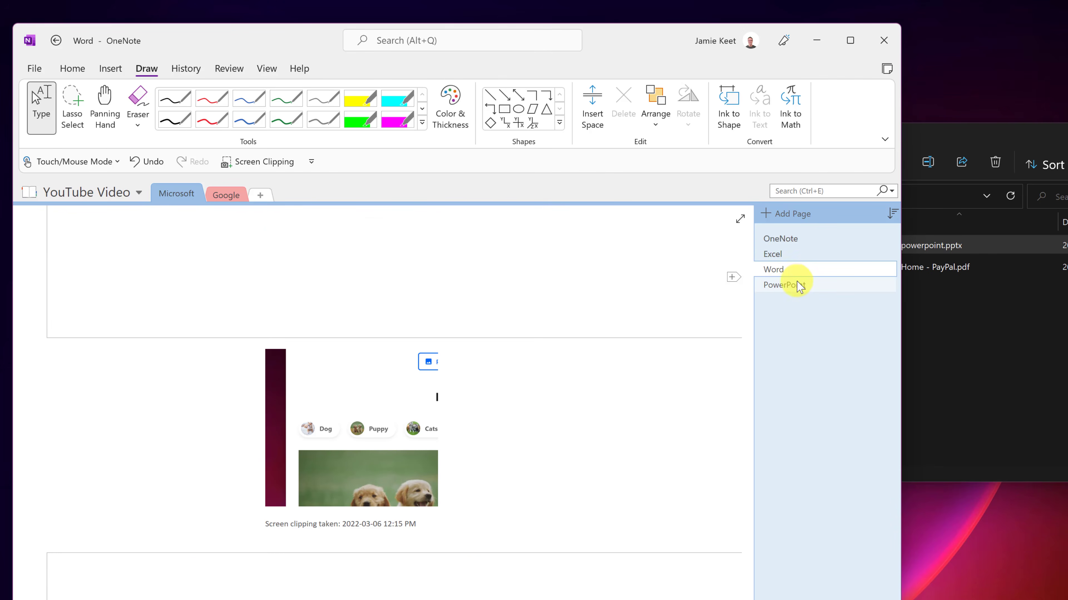
Attach Reports Home - PayPal.pdf from File Explorer to the PowerPoint page as a file attachment
click(788, 286)
click(943, 315)
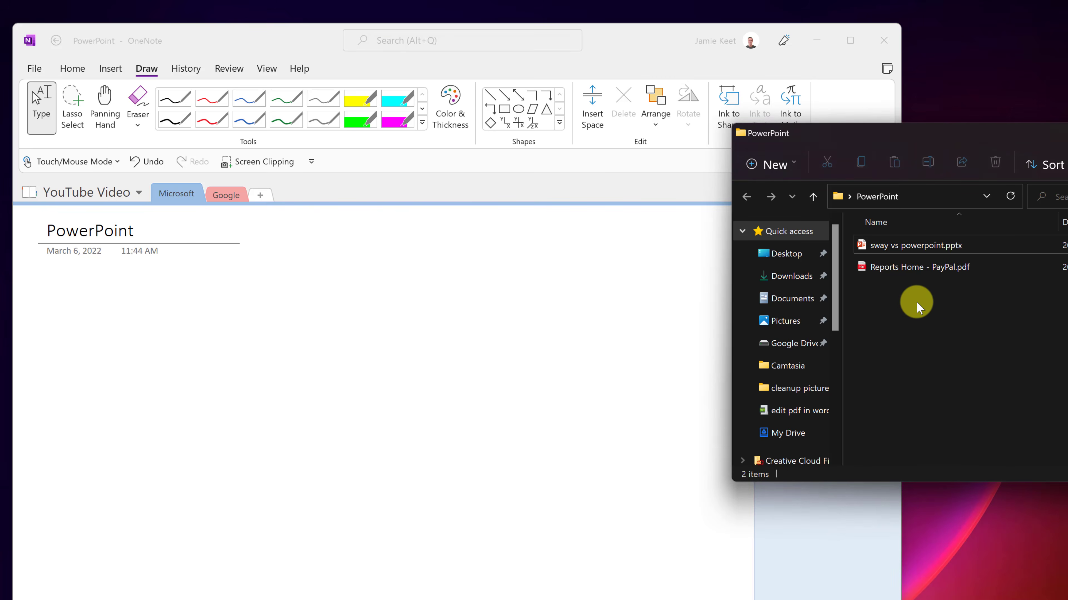
drag(898, 268, 296, 330)
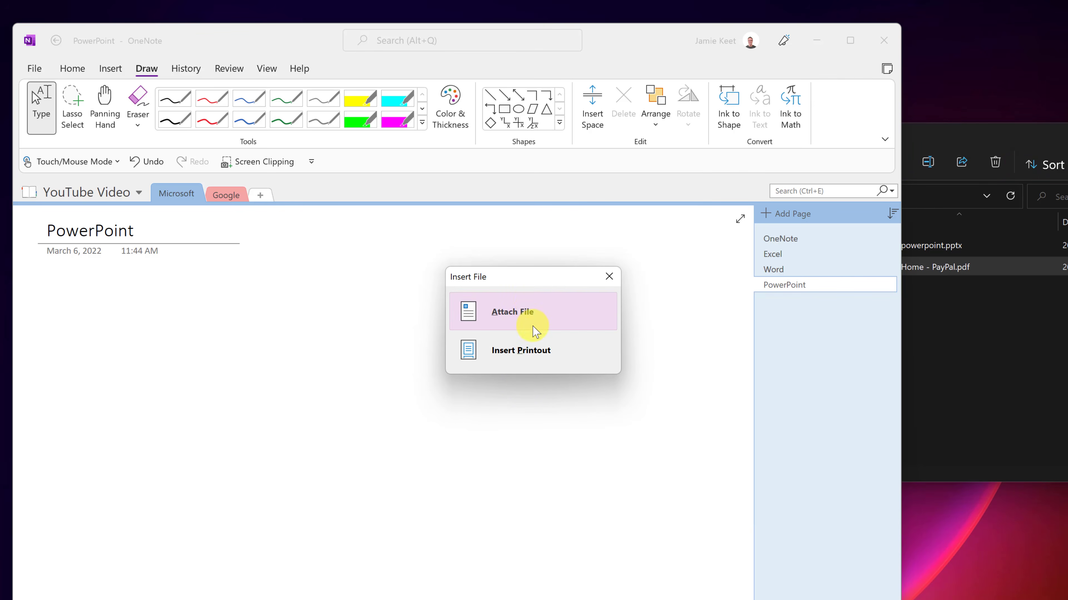
click(513, 315)
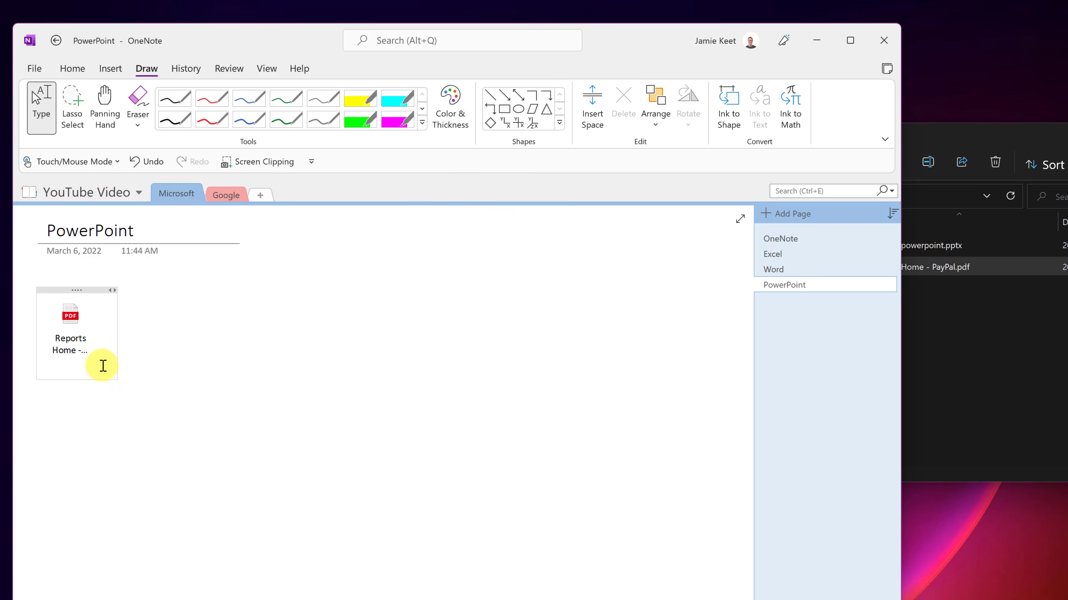
mouse_move(79, 324)
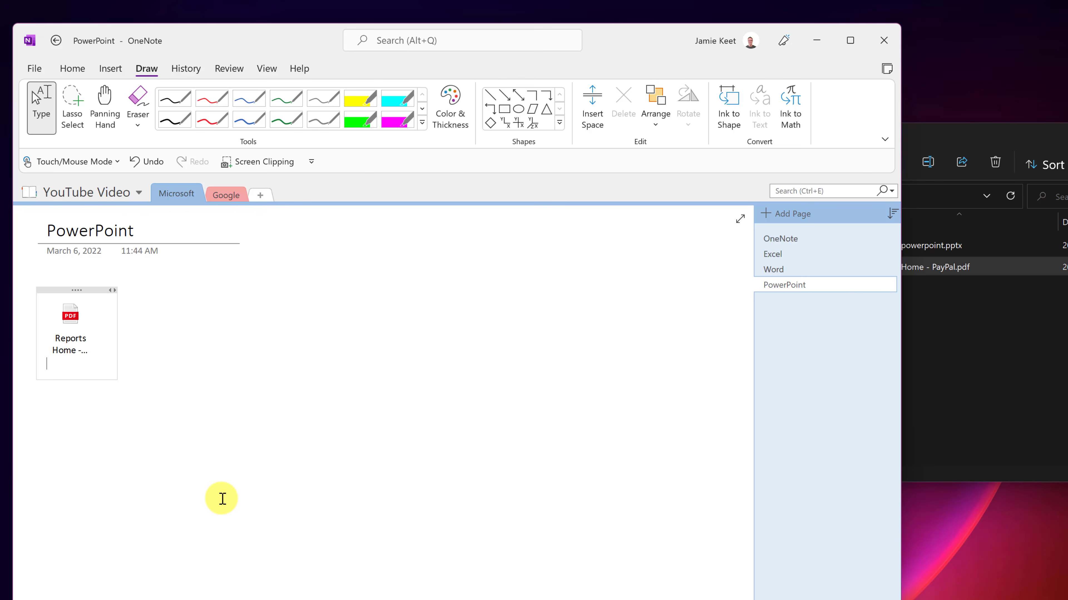
click(227, 475)
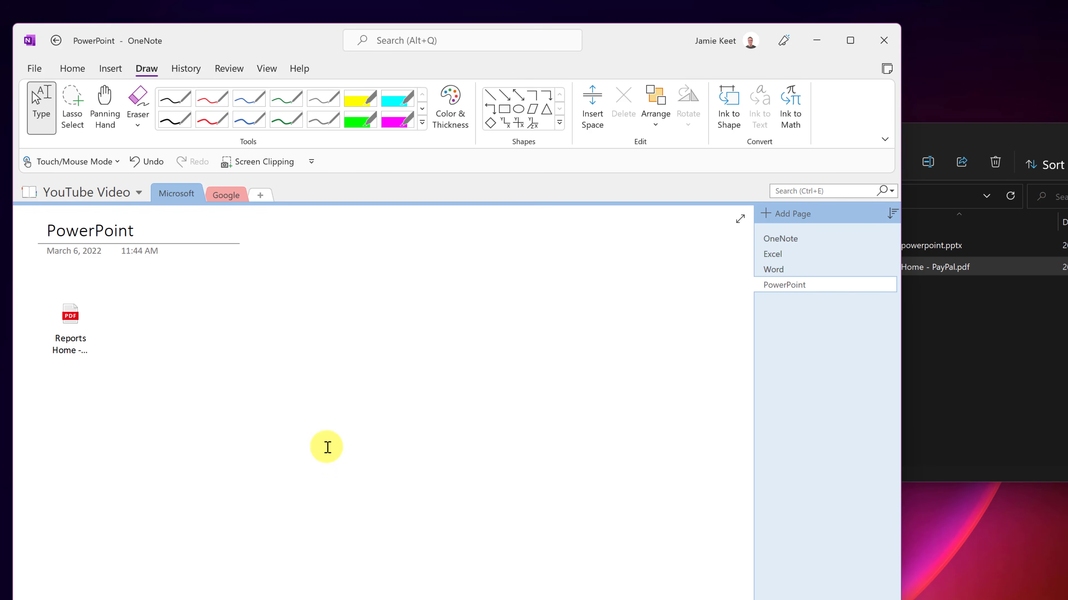
Place the cursor in blank space on the PowerPoint page, show the view commands and move the File Explorer window out of the way
click(109, 67)
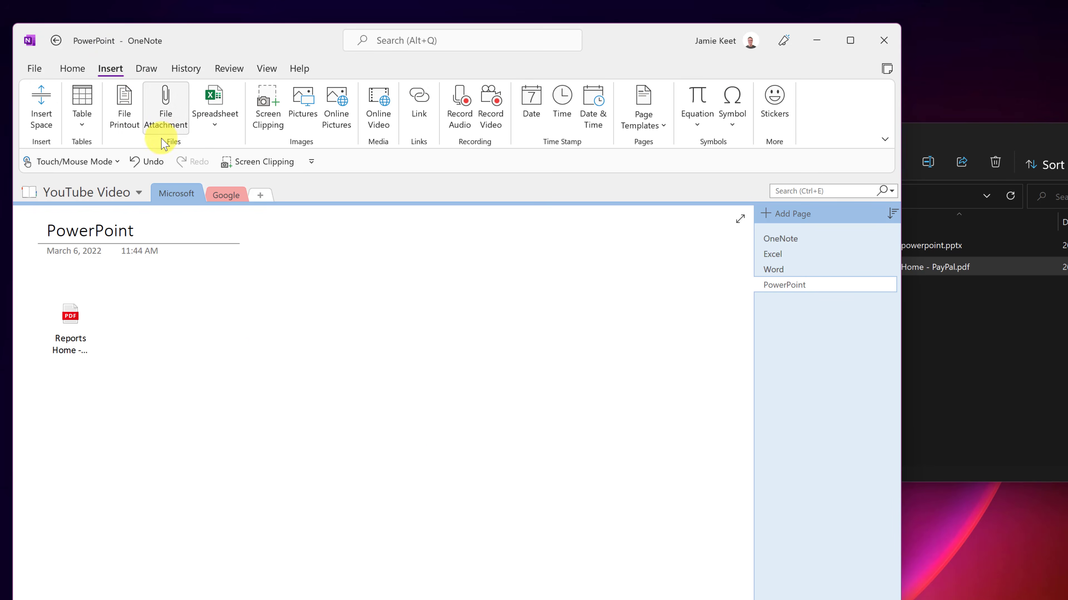
click(470, 385)
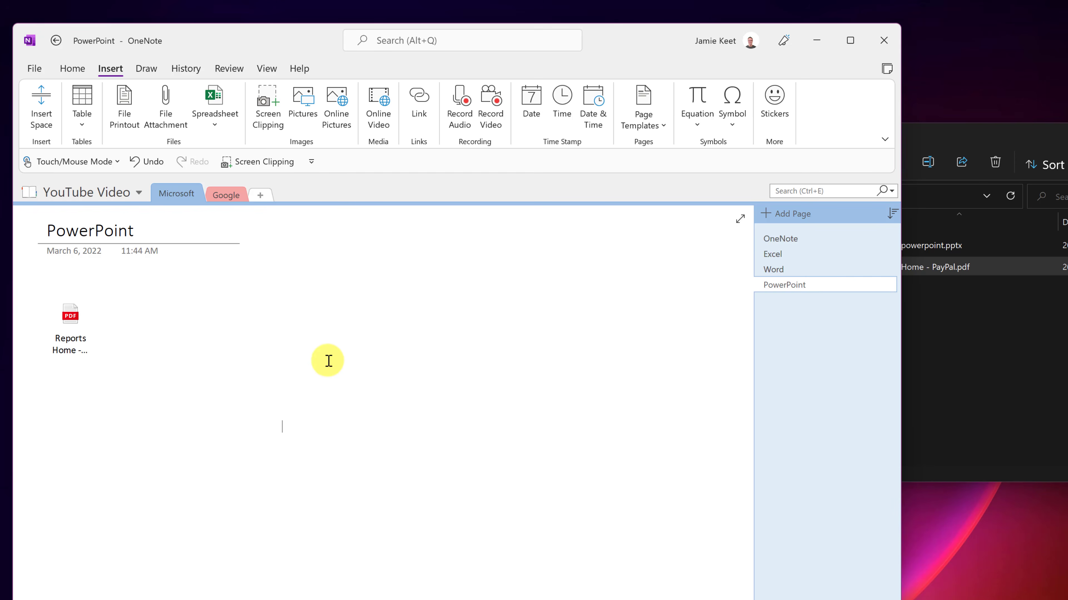
click(267, 68)
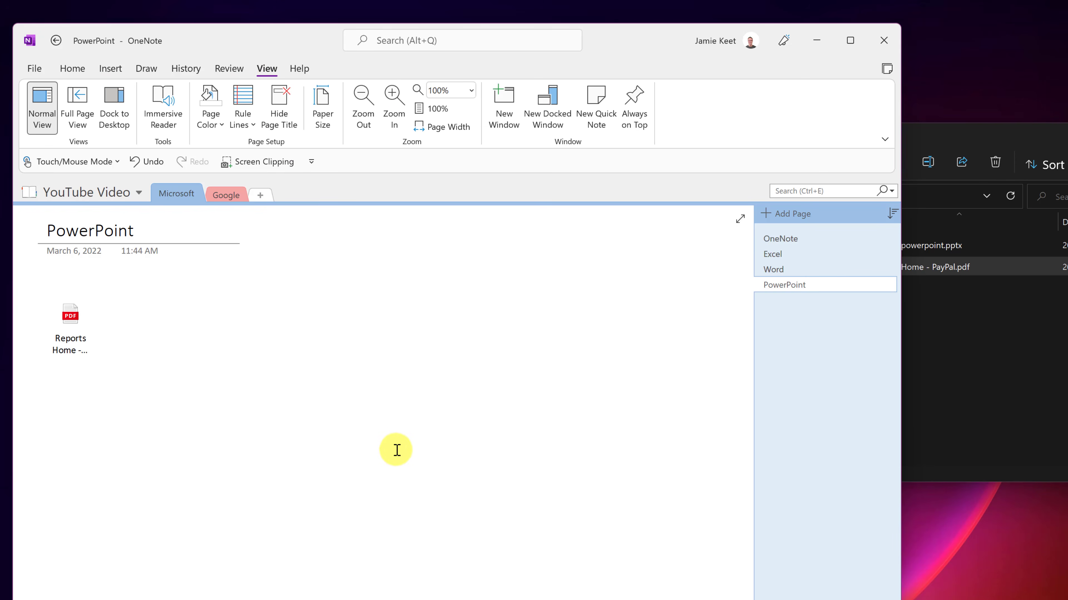
key(alt+Tab)
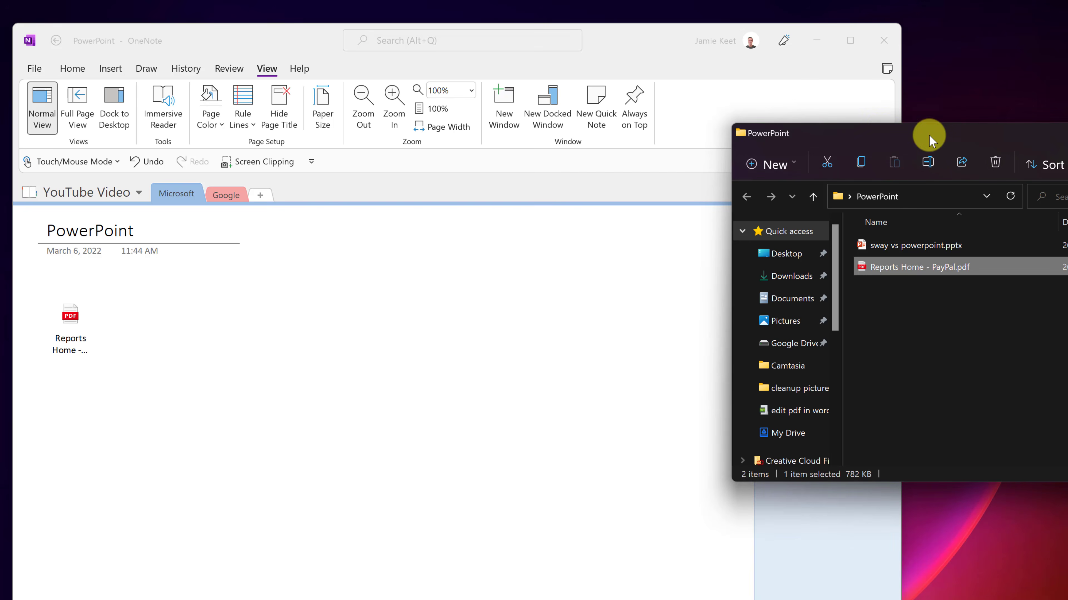
drag(968, 136, 788, 150)
key(alt+Tab)
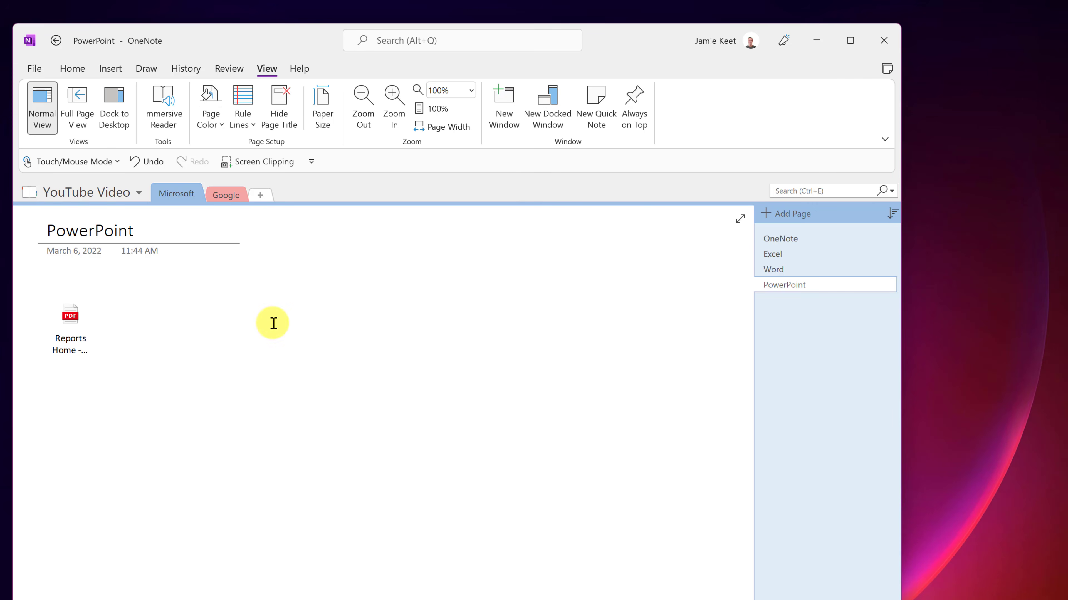
Preview the PowerPoint page in full page view and docked to the desktop, returning to normal view after each
click(84, 98)
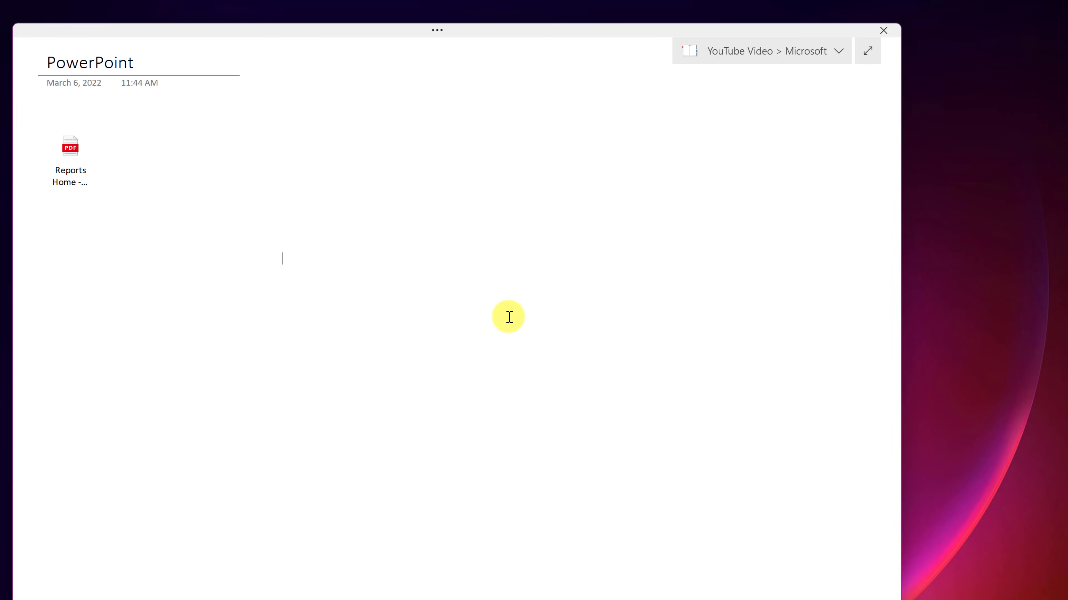
click(868, 52)
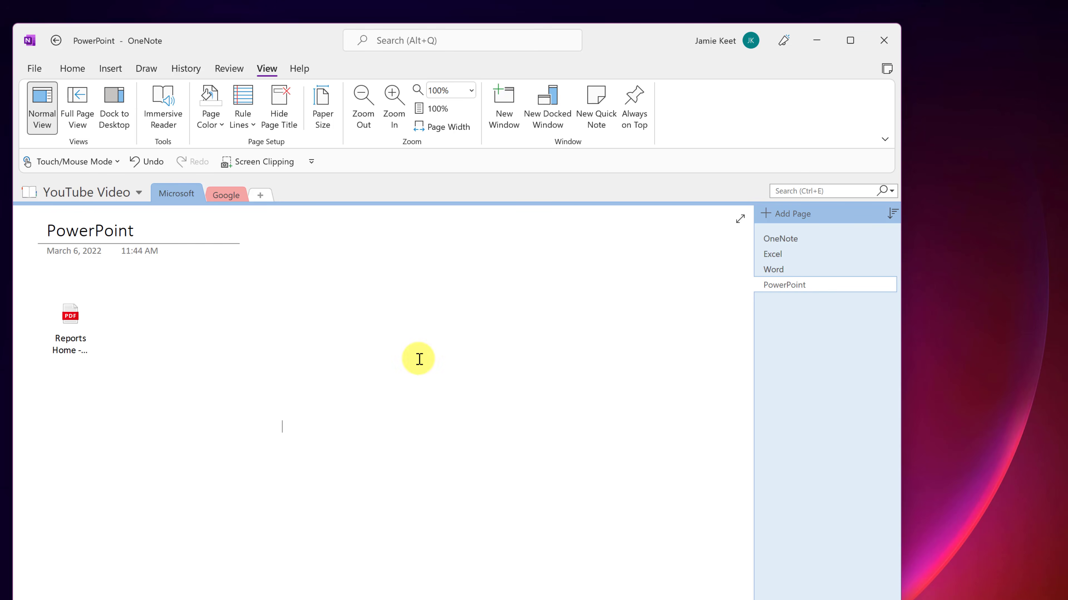
click(122, 100)
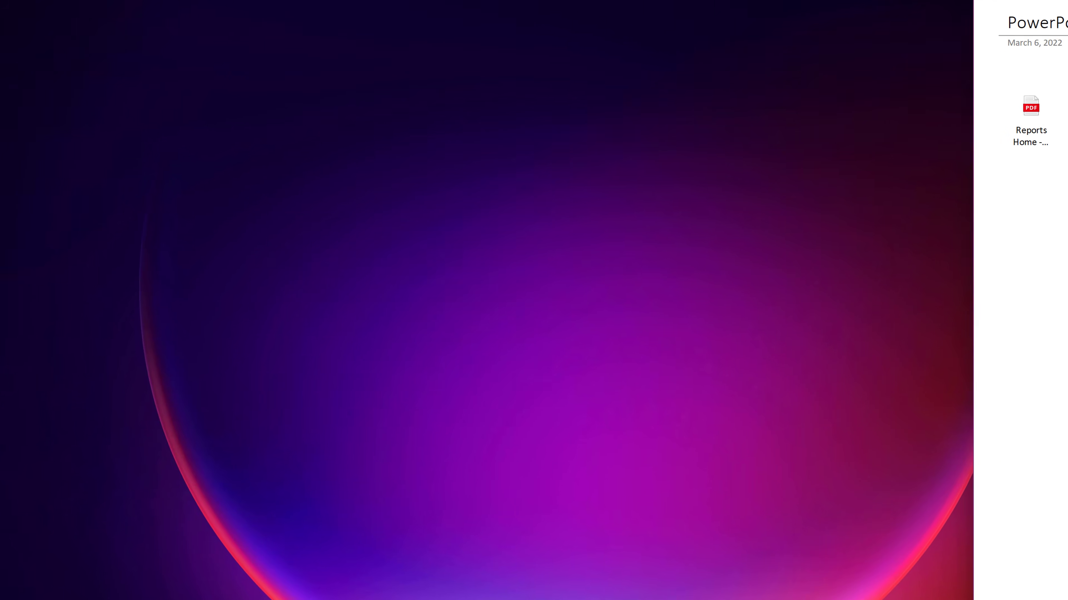
click(1051, 30)
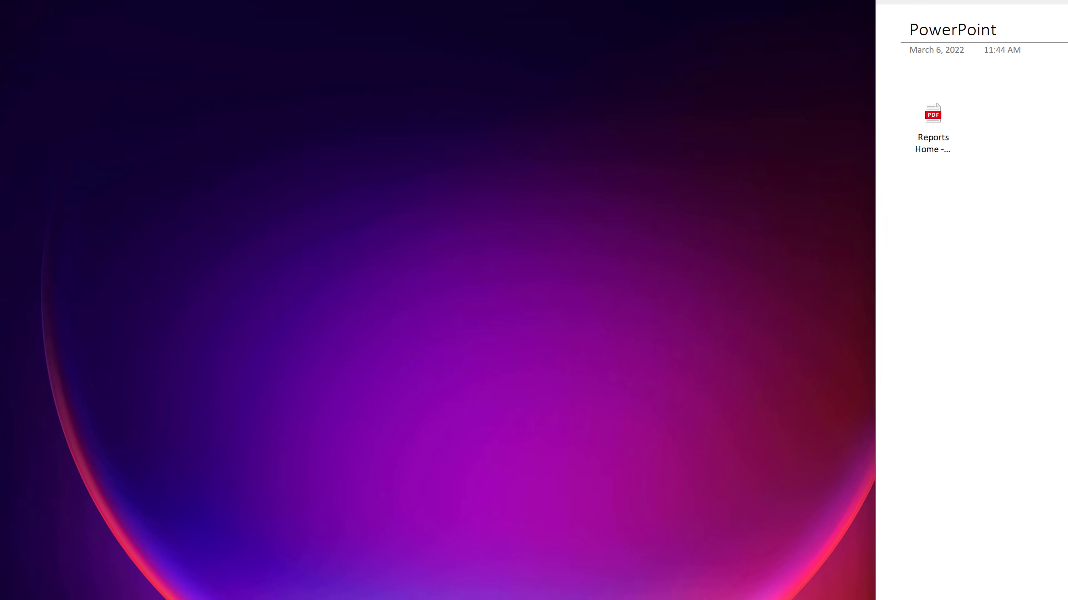
click(343, 402)
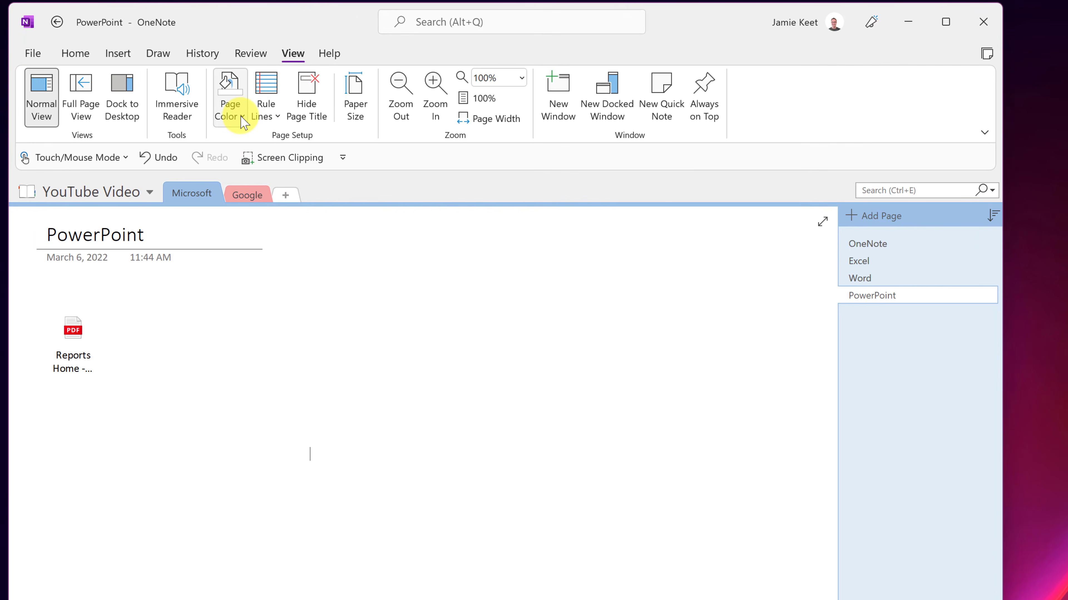
Give the PowerPoint page a light pink background with the smallest grid lines, and compare it with the Word page
click(243, 123)
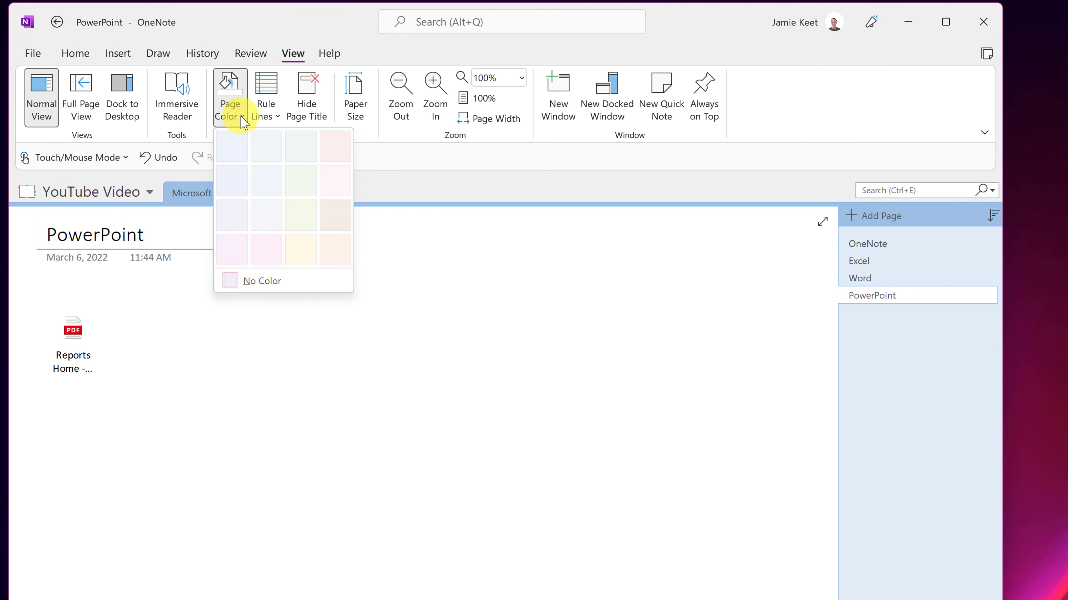
click(264, 250)
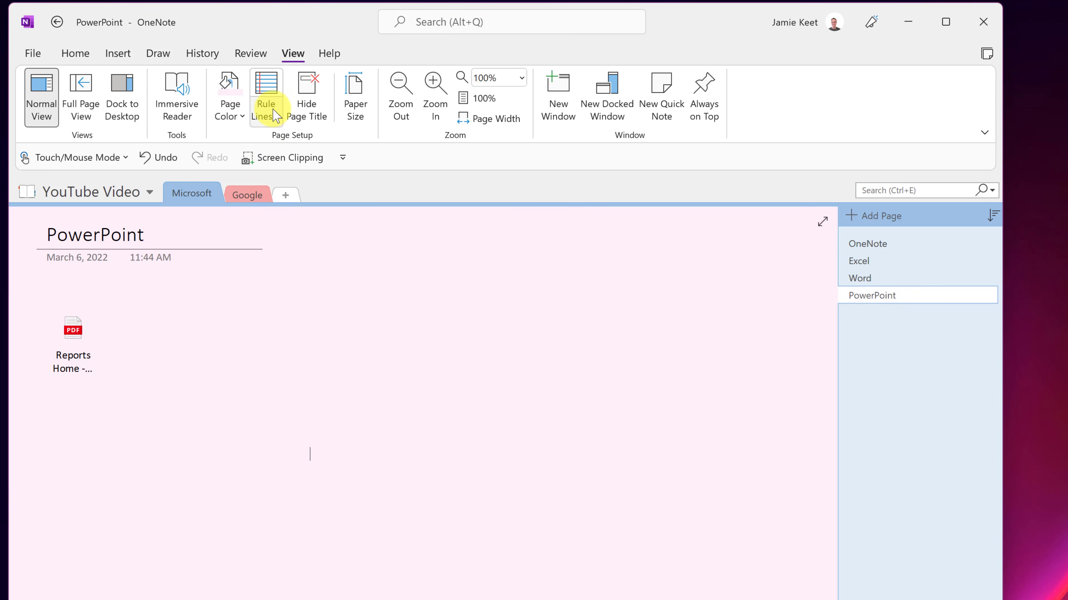
click(266, 101)
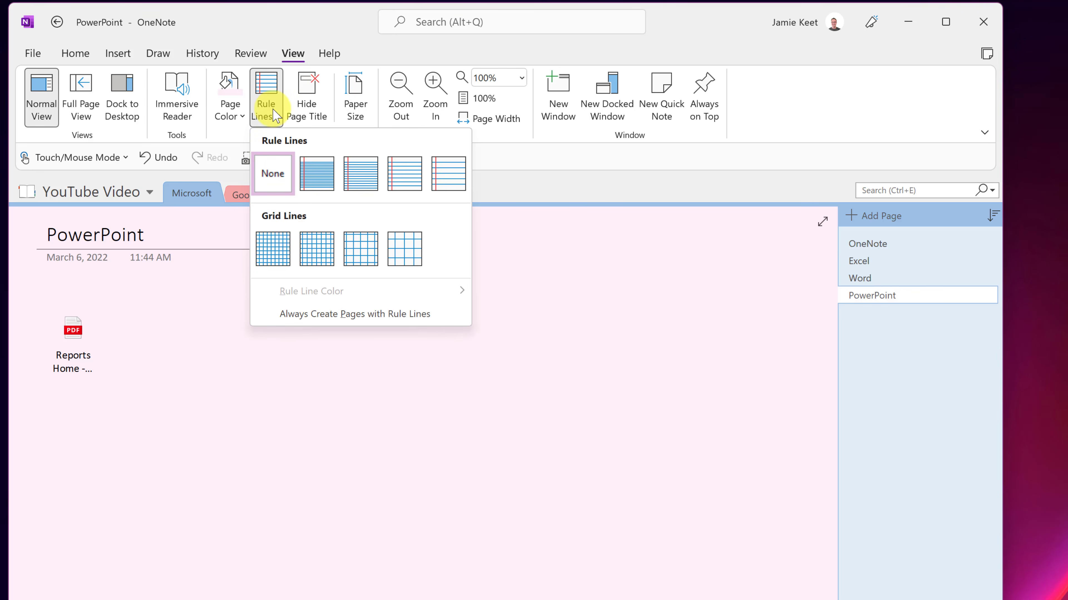
click(273, 250)
click(363, 405)
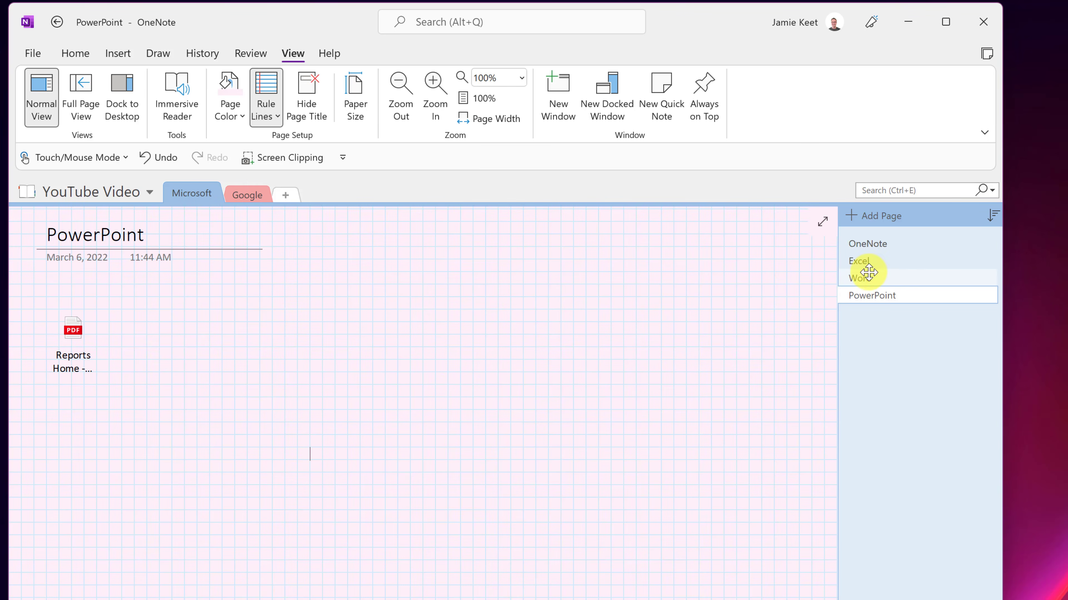
click(862, 278)
click(870, 296)
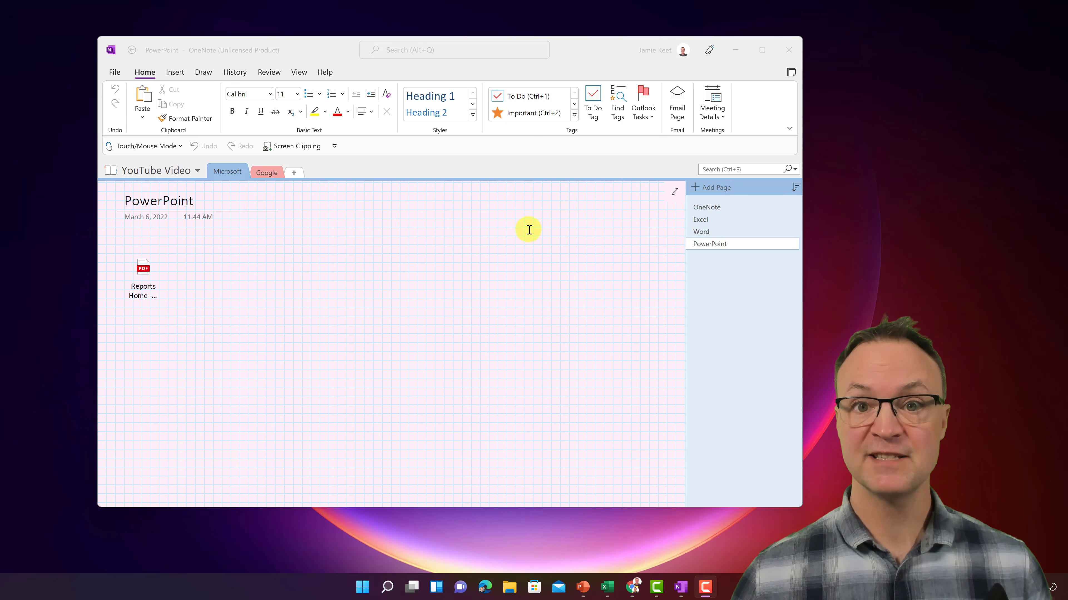
Close OneNote and relaunch it through Windows search
click(789, 50)
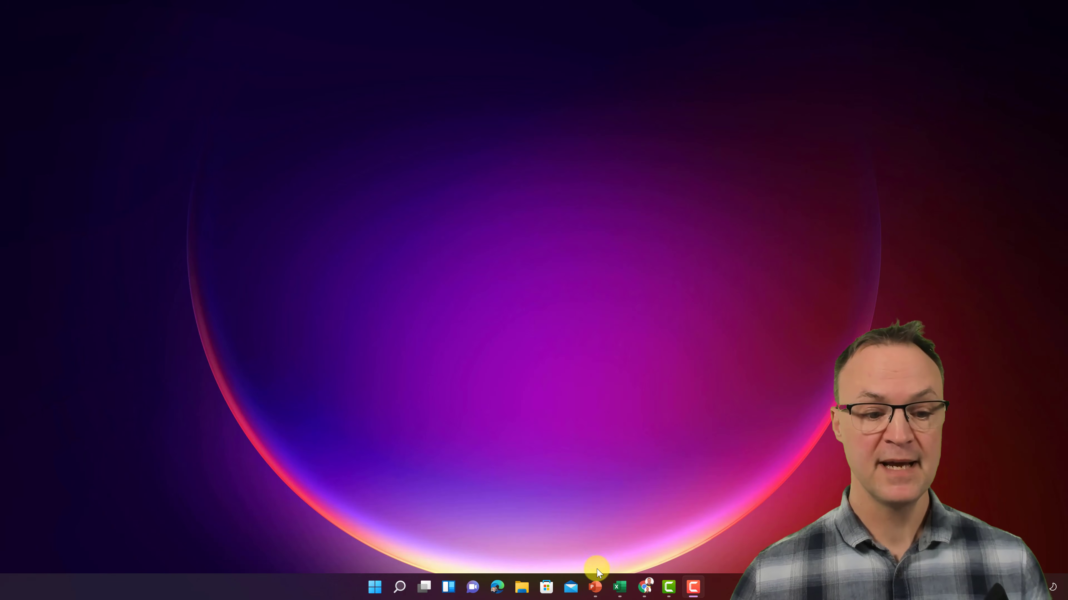
click(406, 587)
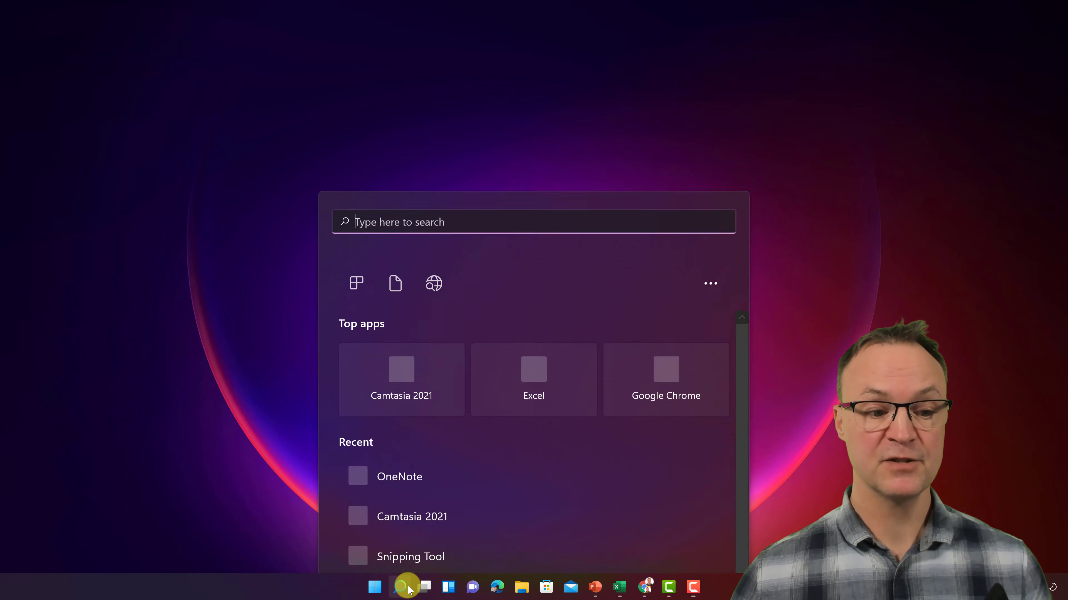
click(406, 421)
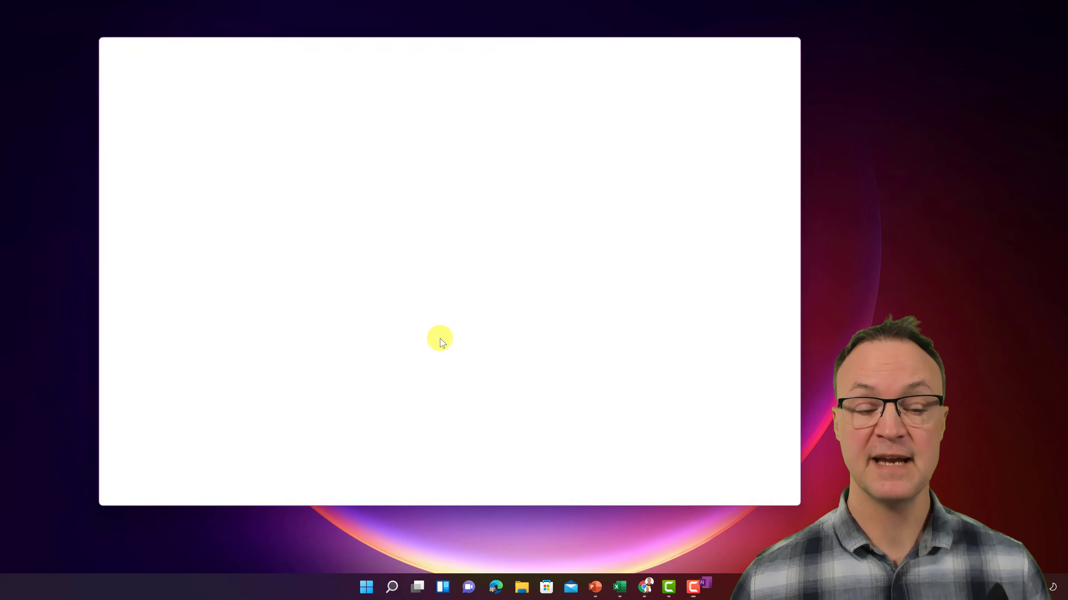